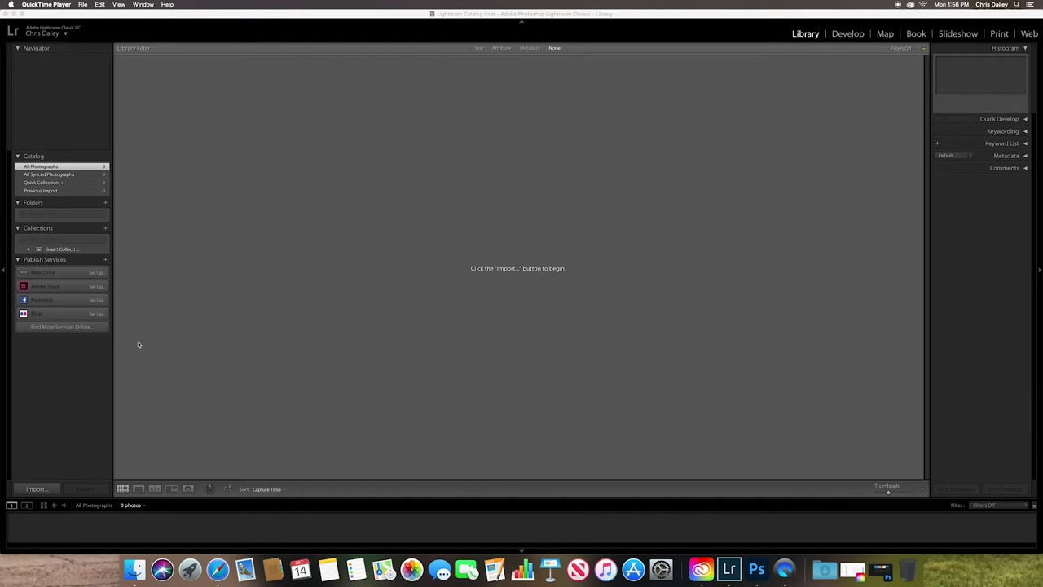
# Open the import window with the Desktop's RMCAD Campus folder (109 photos) as the source
pyautogui.click(102, 92)
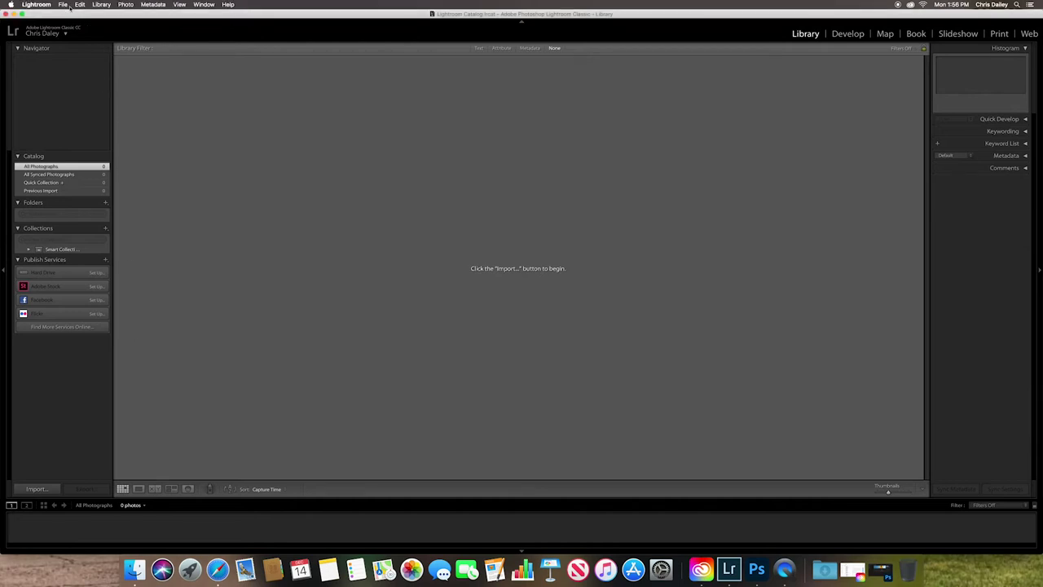
pyautogui.click(62, 5)
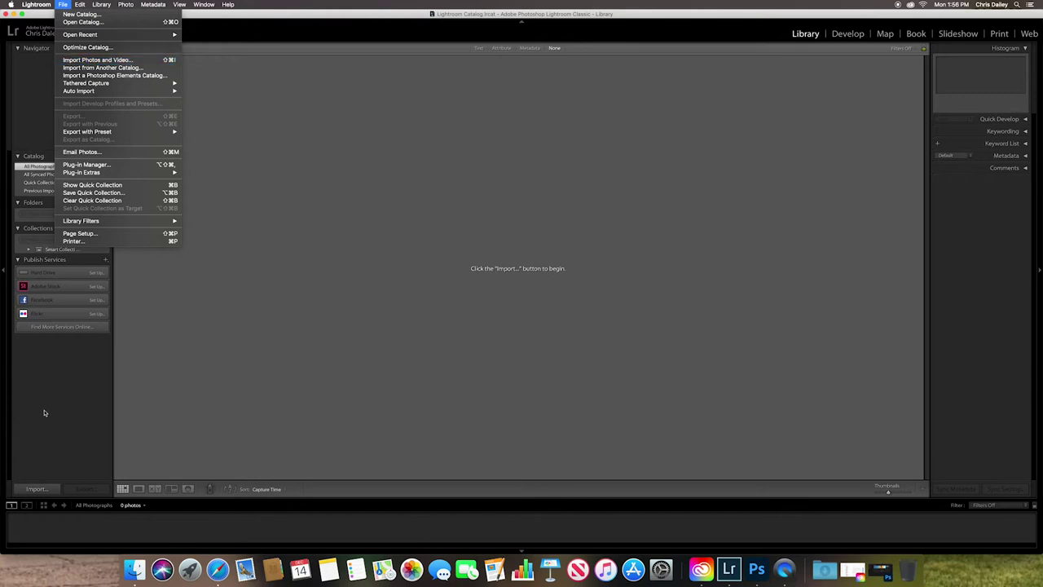
pyautogui.click(39, 487)
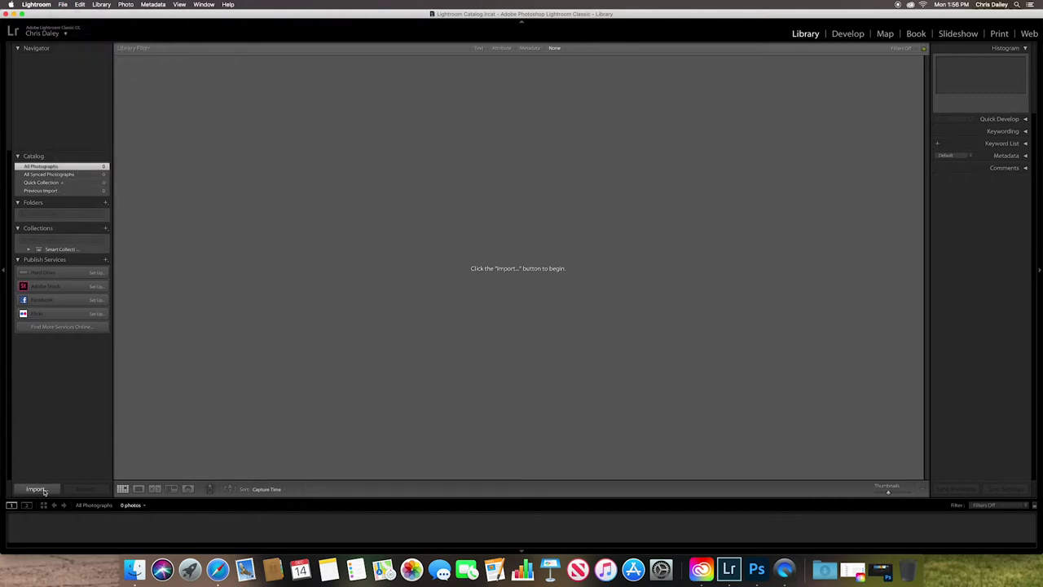
pyautogui.click(46, 490)
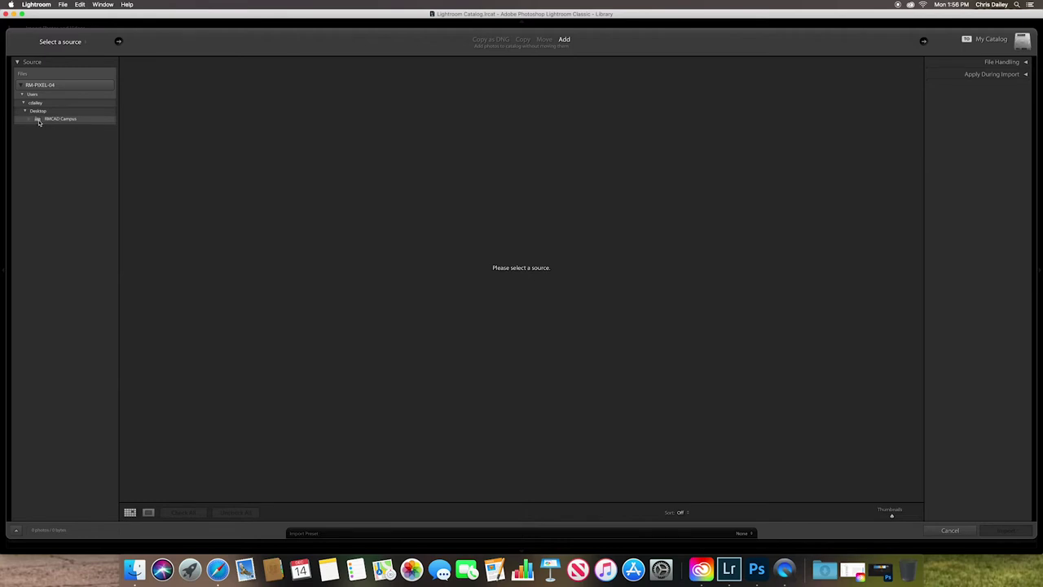
pyautogui.click(38, 120)
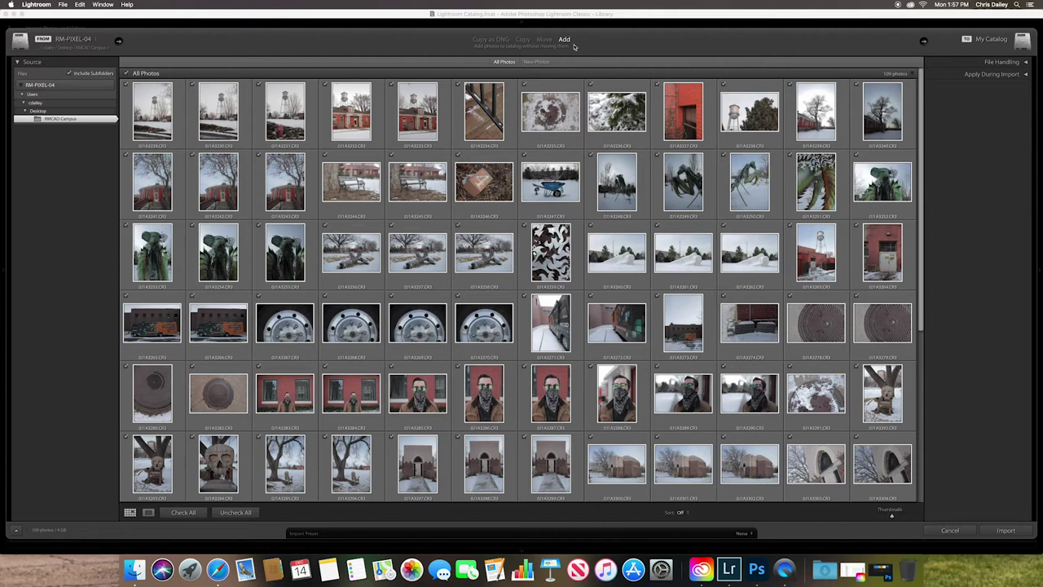
pyautogui.click(545, 39)
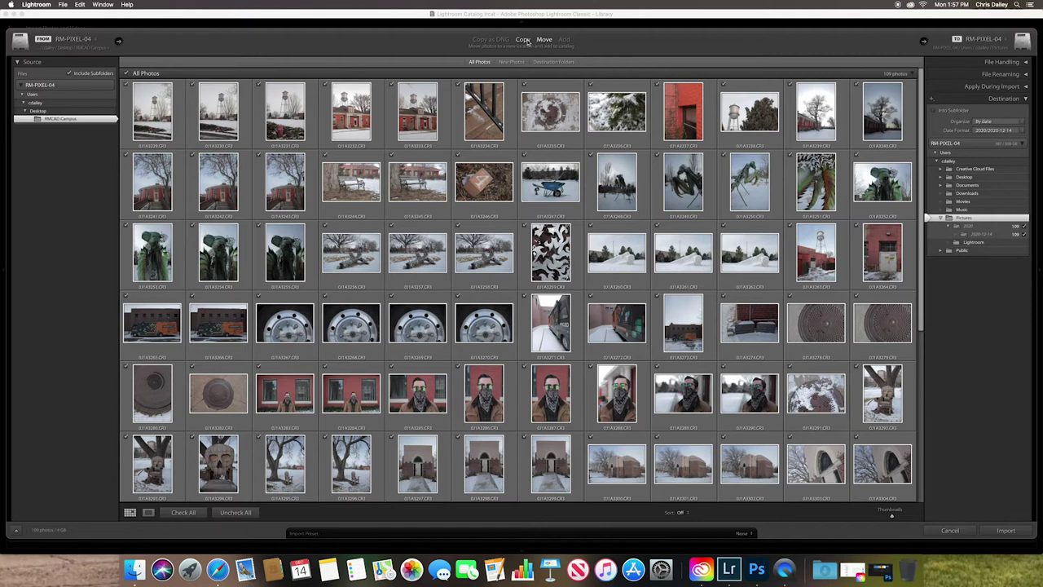
pyautogui.click(526, 41)
pyautogui.click(545, 41)
pyautogui.click(564, 40)
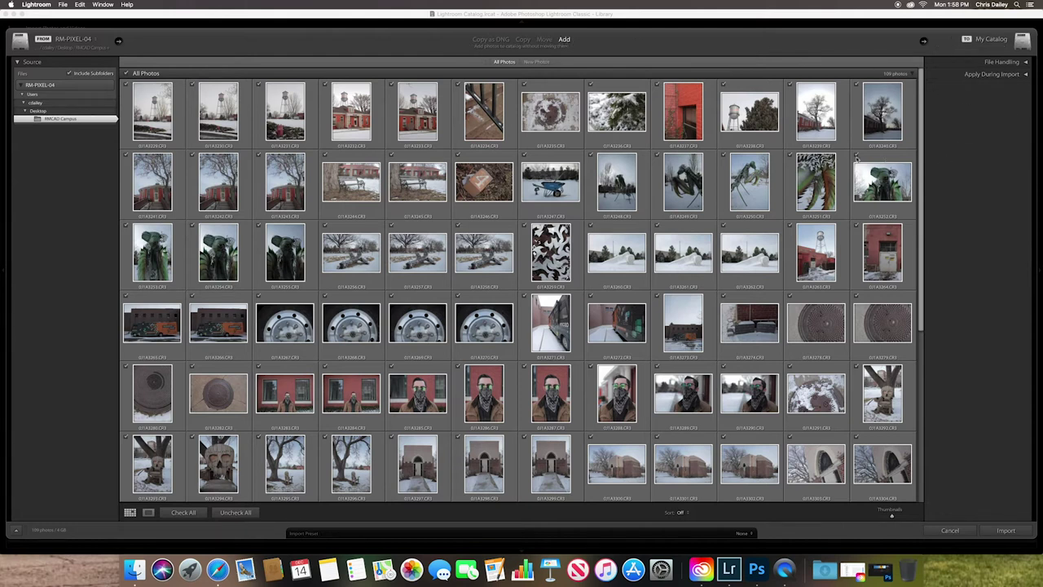
# Import the 109 RMCAD Campus photos and open the first water-tower photo full size
pyautogui.click(1006, 531)
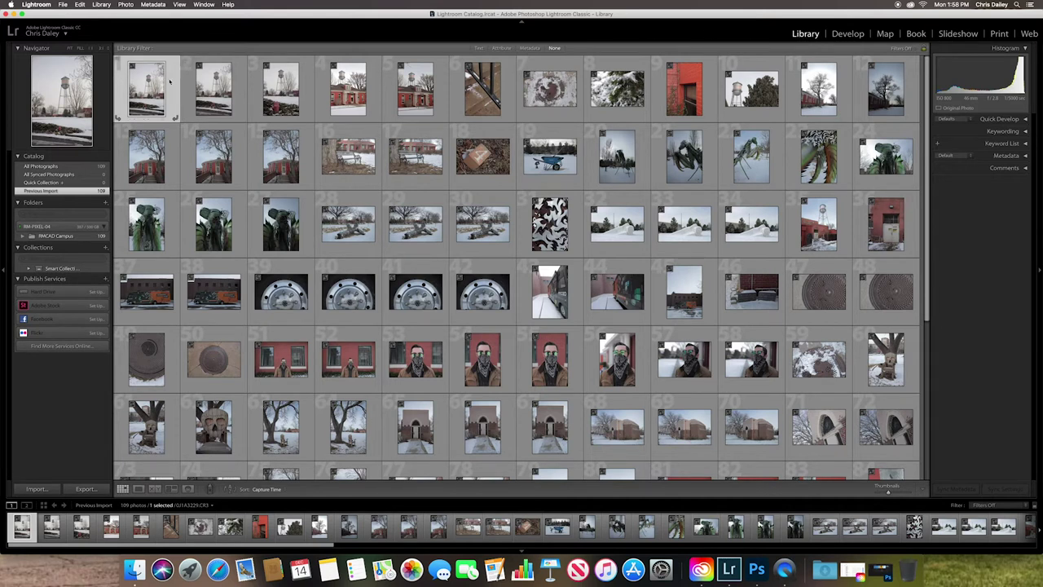
pyautogui.click(139, 489)
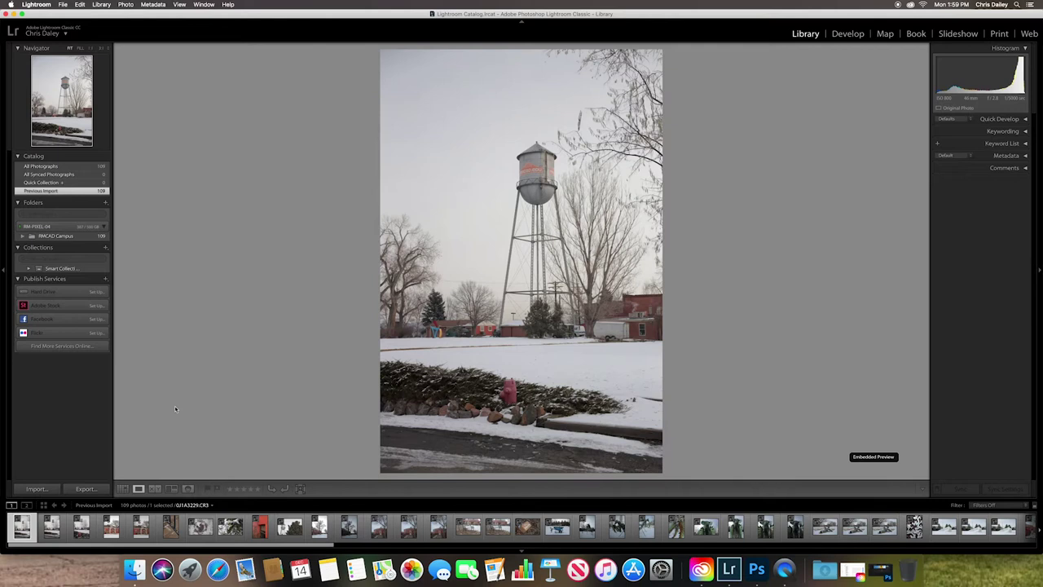
# Rate the hydrant and water-tower photos three stars
pyautogui.press('Right')
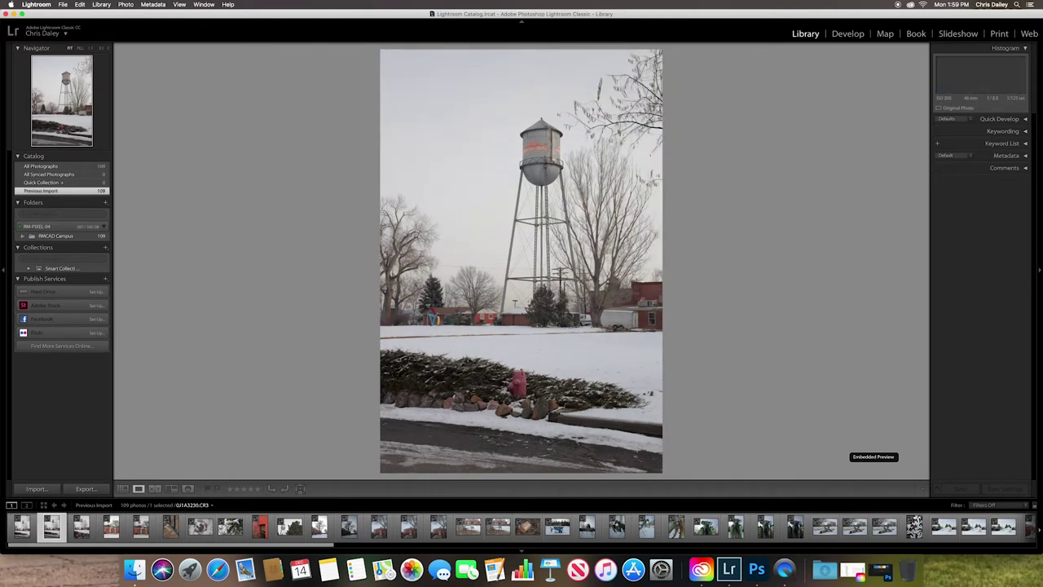
pyautogui.press('Right')
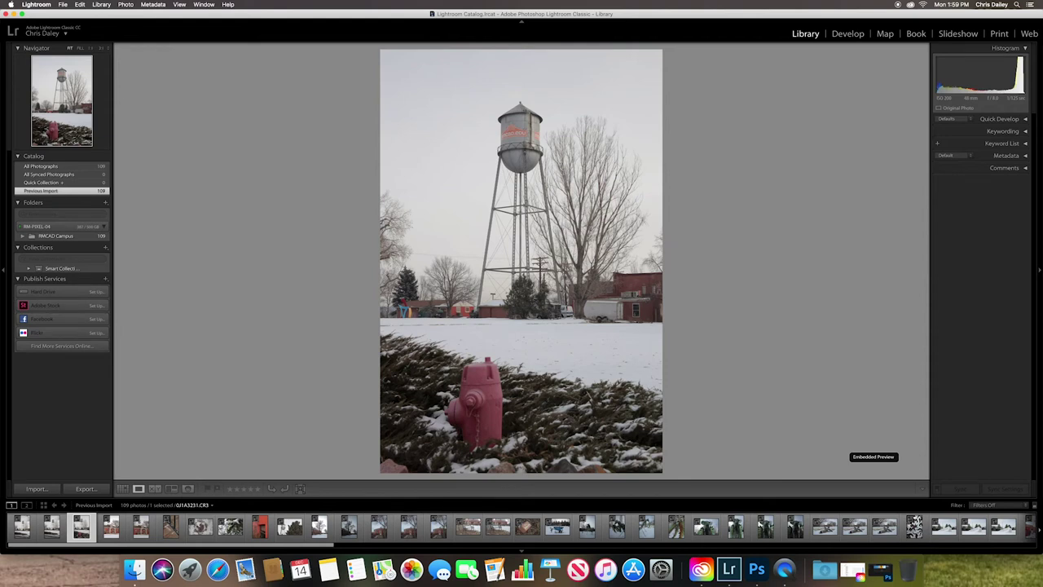
pyautogui.press('3')
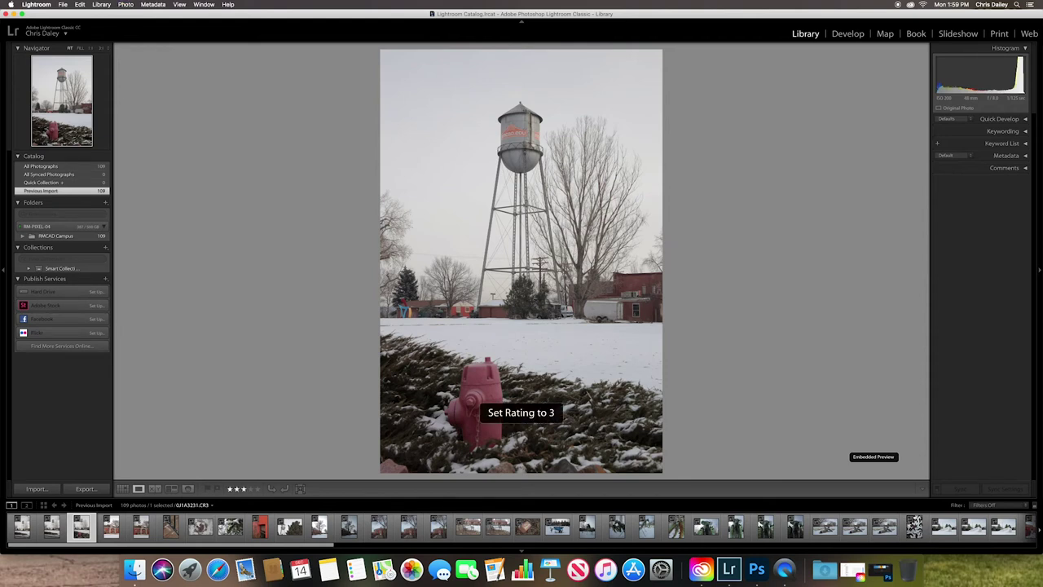
pyautogui.press('Left')
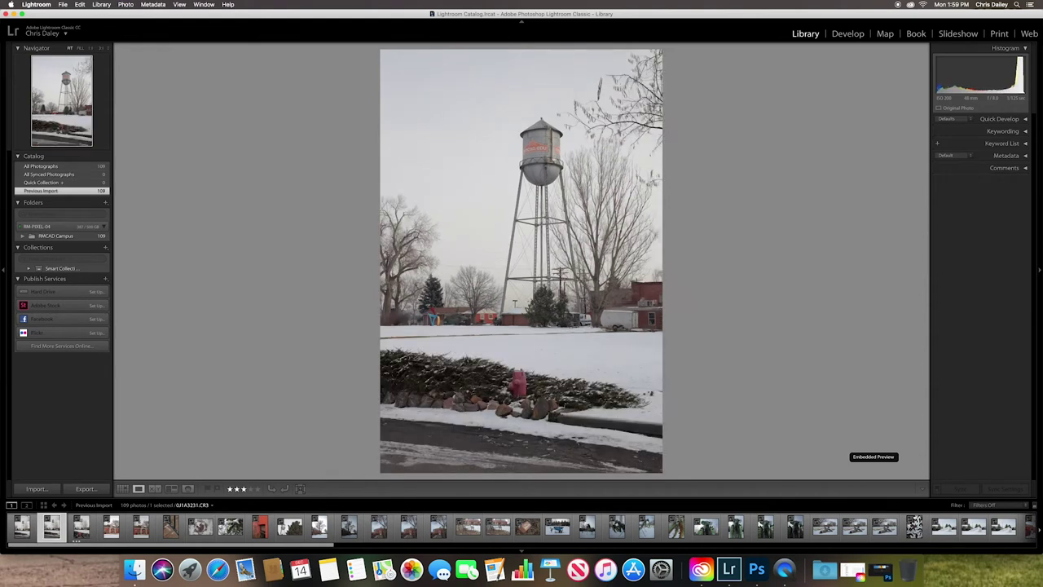
pyautogui.press('3')
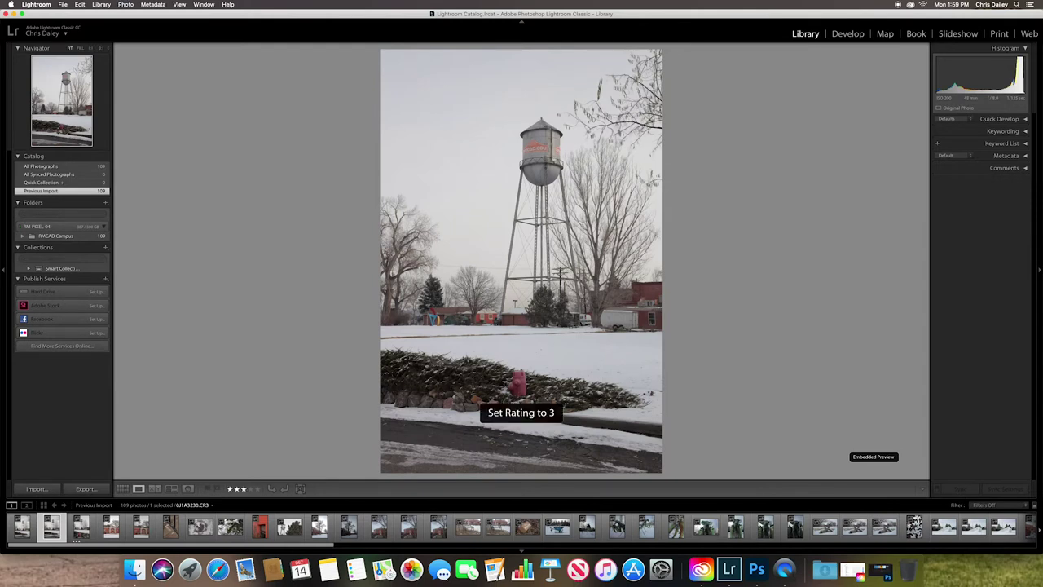
pyautogui.press('Right')
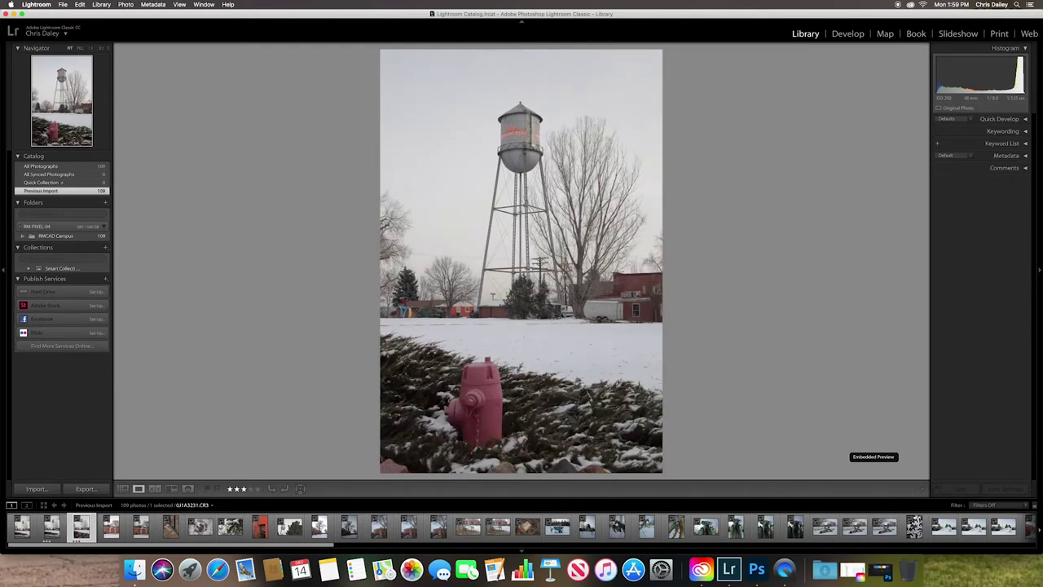
pyautogui.press('Left')
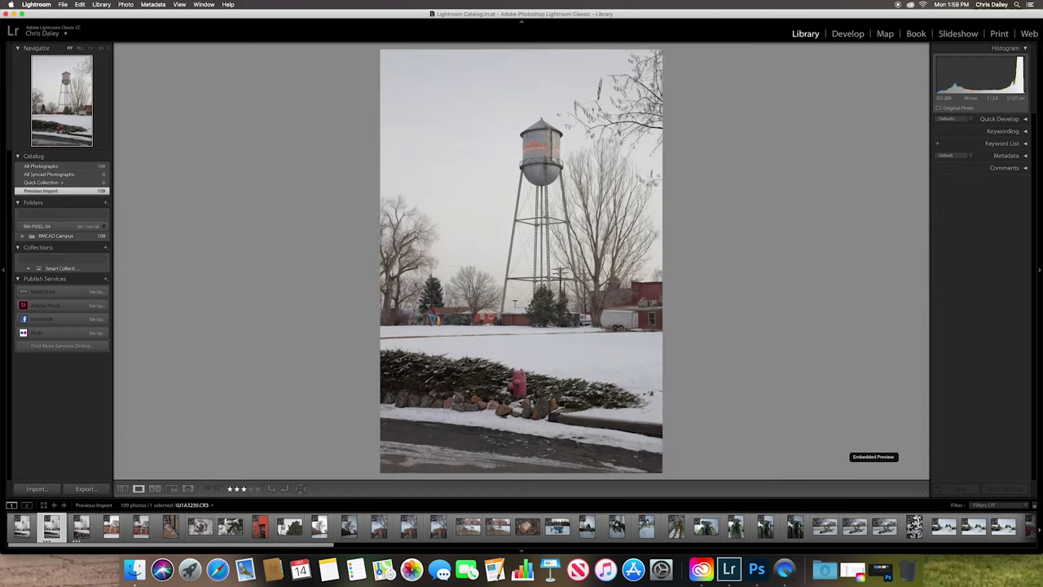
pyautogui.press('Right')
pyautogui.press('Left')
pyautogui.press('Right')
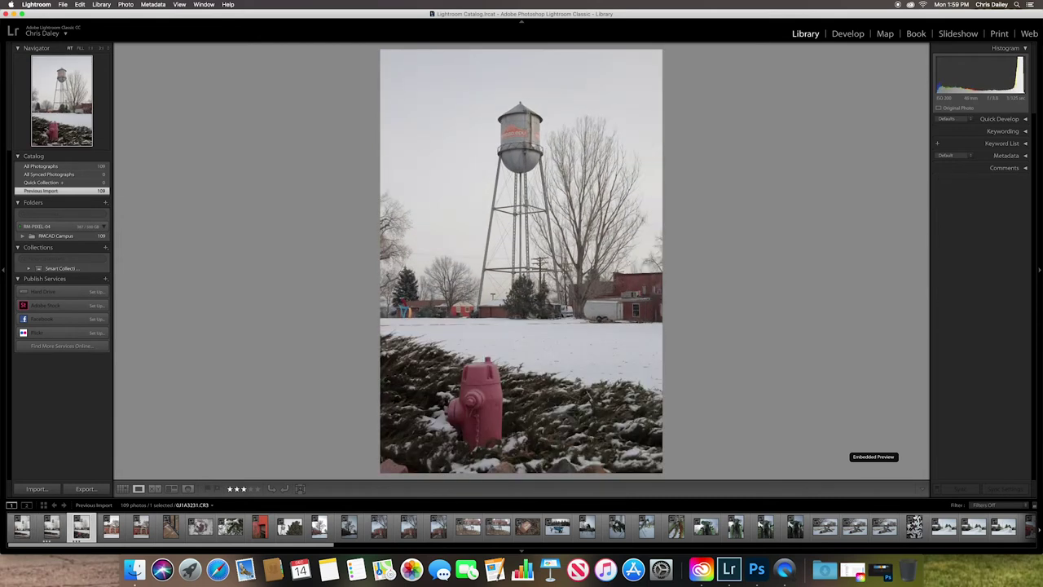
# Rate the red building and snowy railing photos three stars, ending on the manhole cover photo
pyautogui.press('Right')
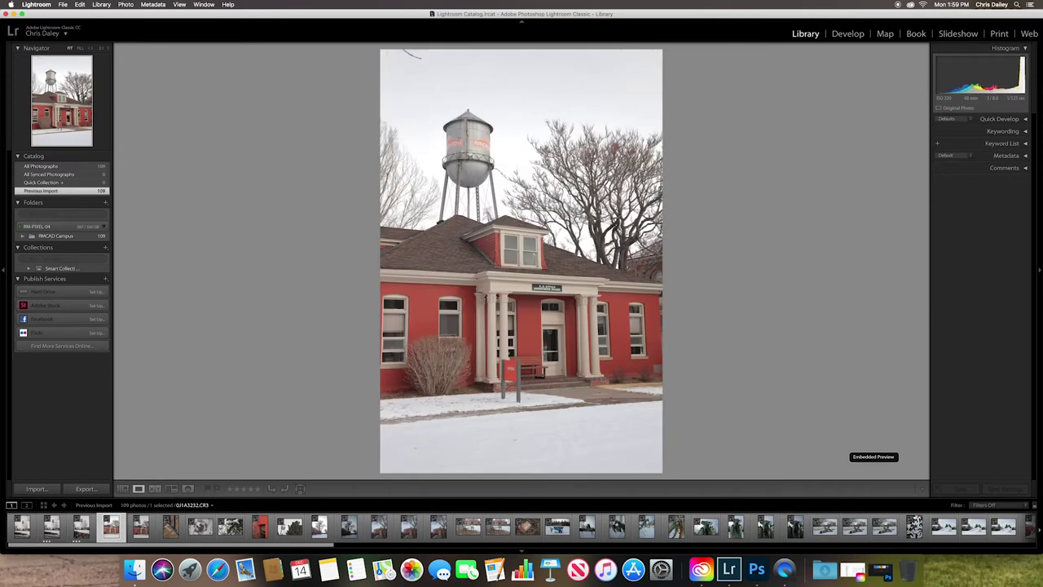
pyautogui.press('Right')
pyautogui.press('Left')
pyautogui.press('Right')
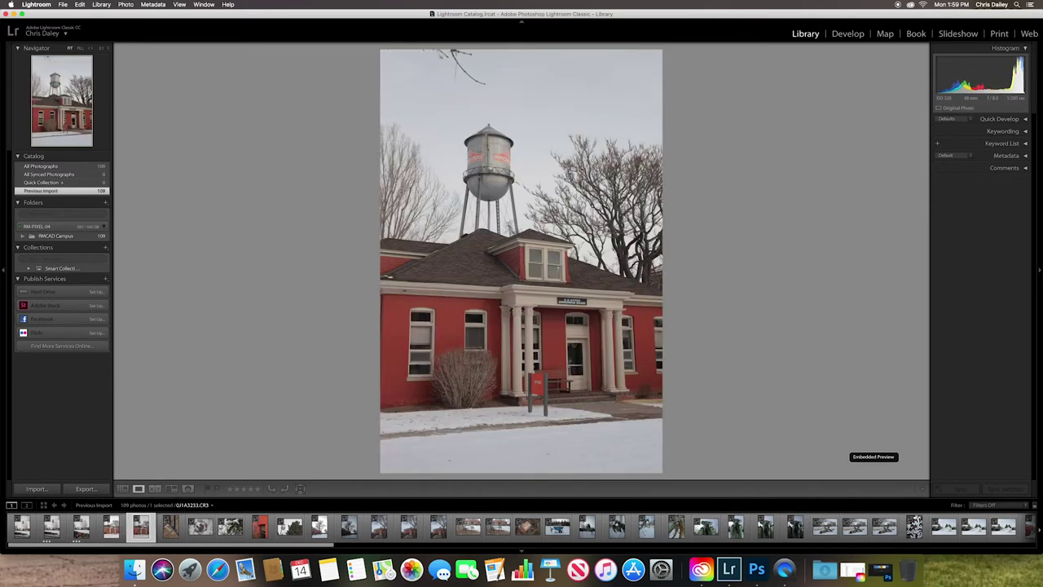
pyautogui.press('3')
pyautogui.press('Right')
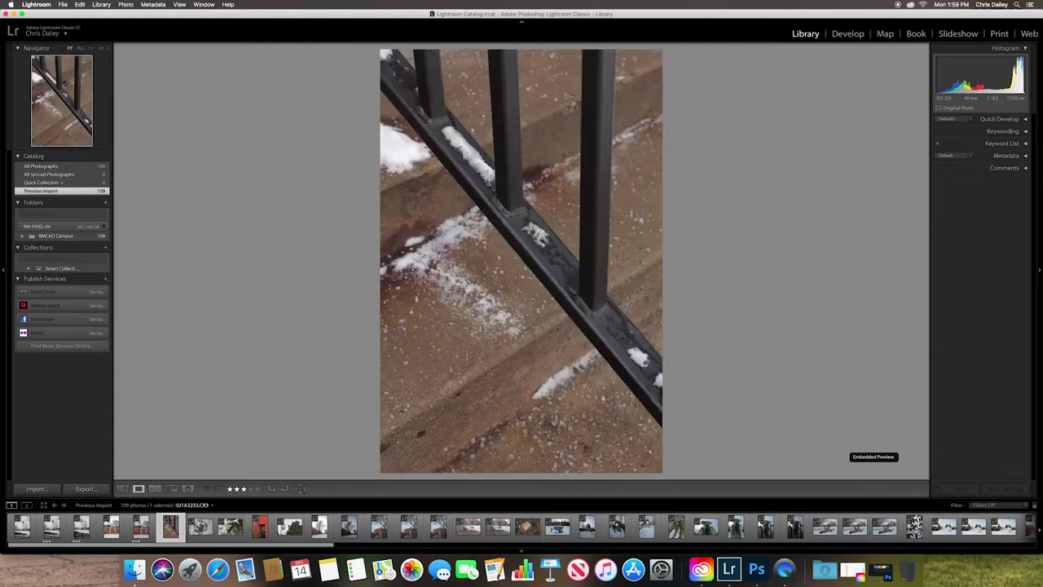
pyautogui.press('3')
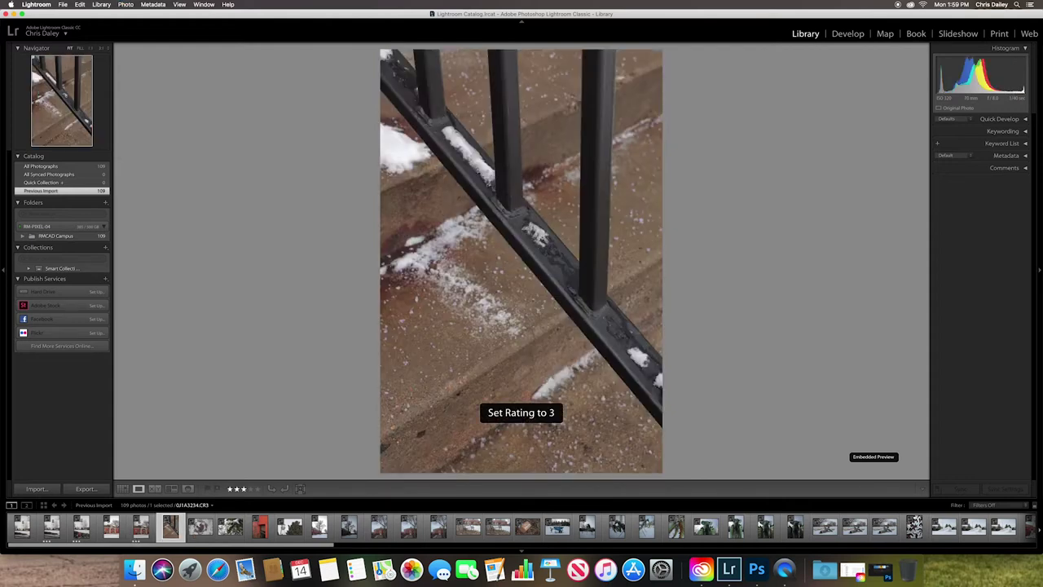
pyautogui.press('Right')
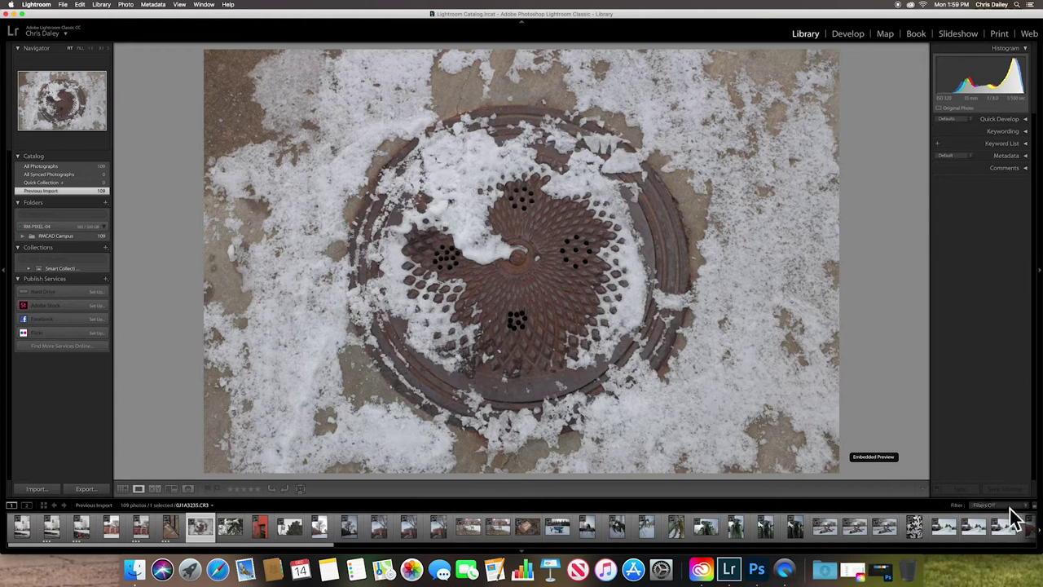
# Filter the filmstrip to show only photos rated three stars or higher
pyautogui.click(1020, 508)
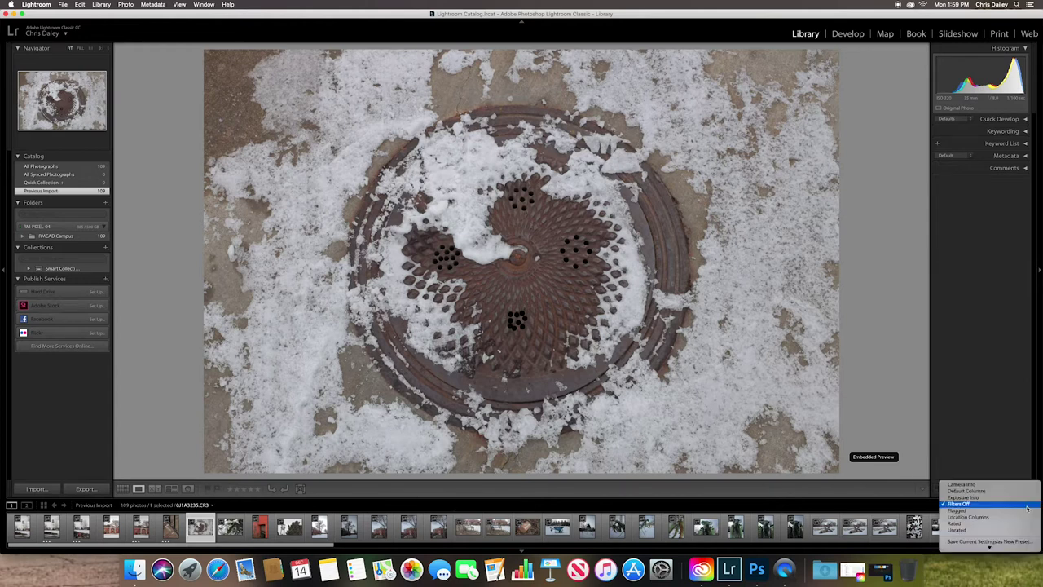
pyautogui.click(966, 524)
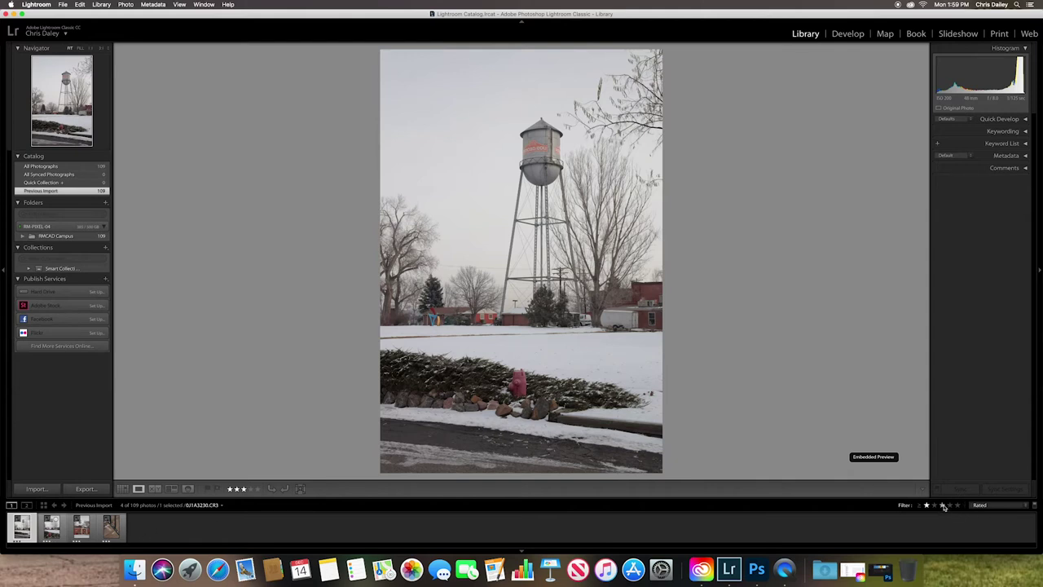
pyautogui.click(943, 506)
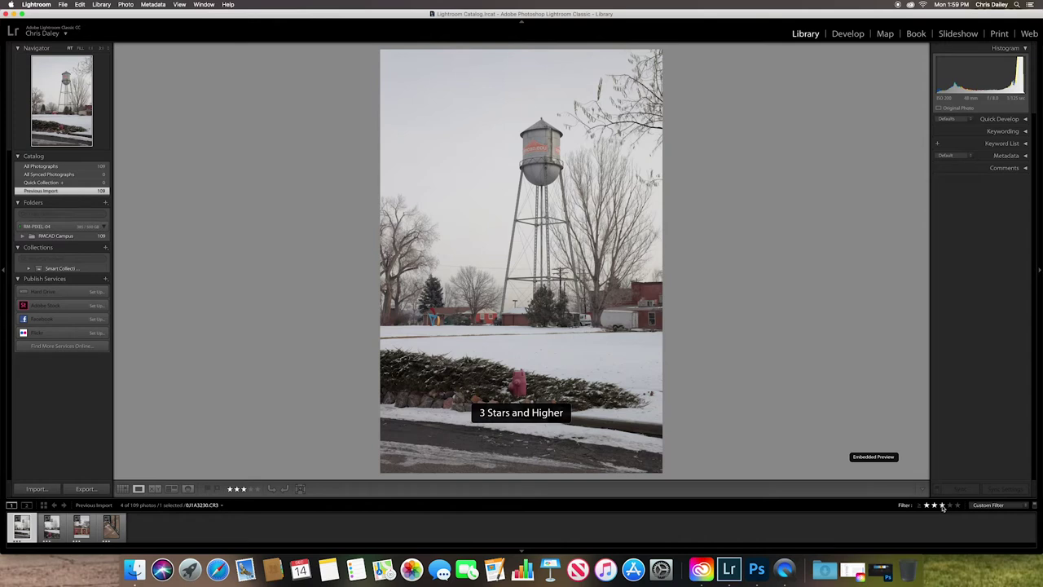
# Lower the railing photo to two stars, then turn filters off to show all 109 photos
pyautogui.click(122, 529)
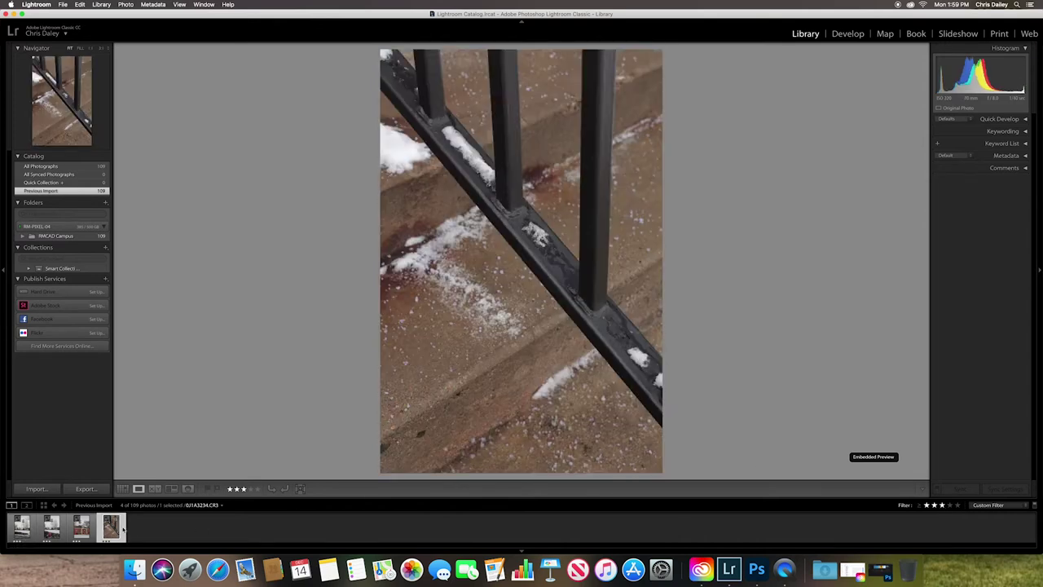
pyautogui.press('2')
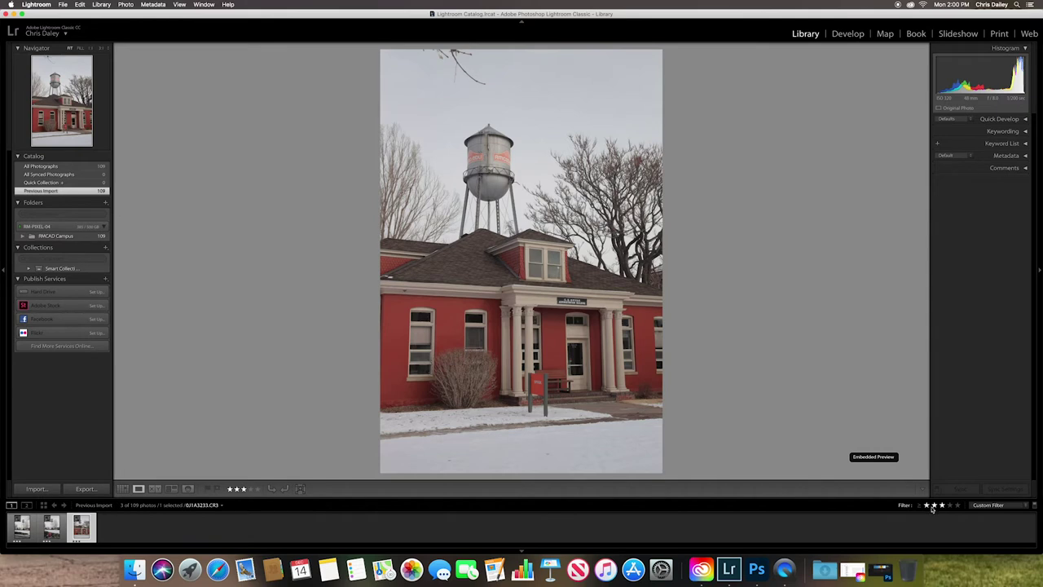
pyautogui.click(934, 506)
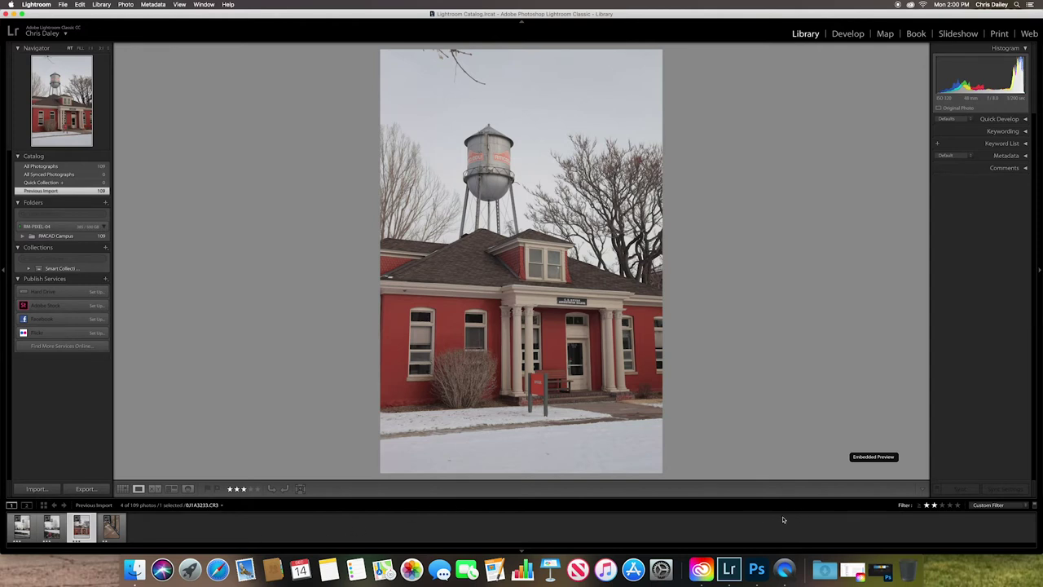
pyautogui.click(1026, 507)
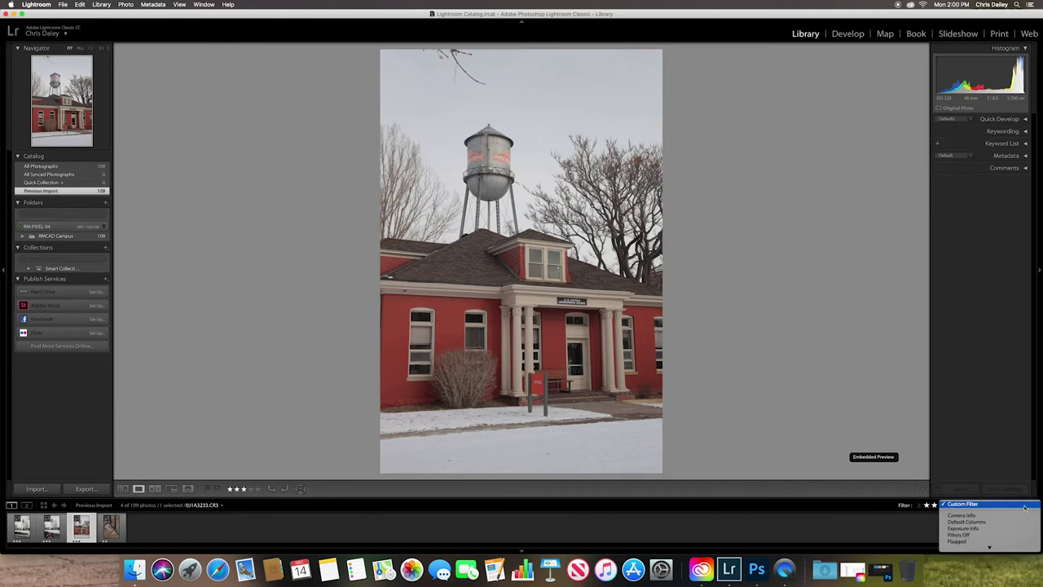
pyautogui.click(961, 534)
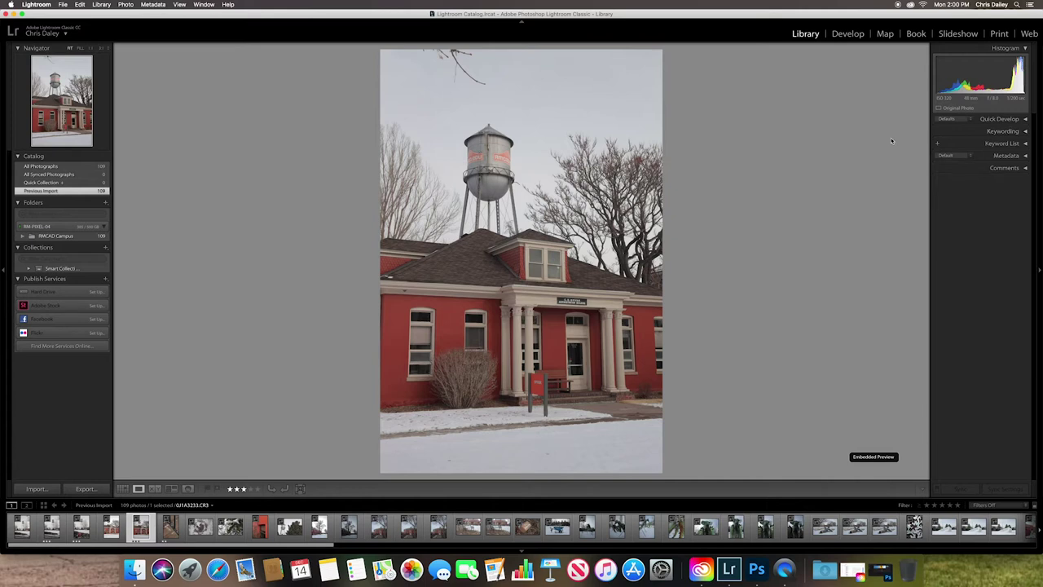
# Switch the red brick building photo into the Develop module and close the 'Using the Develop Module' tip
pyautogui.click(848, 34)
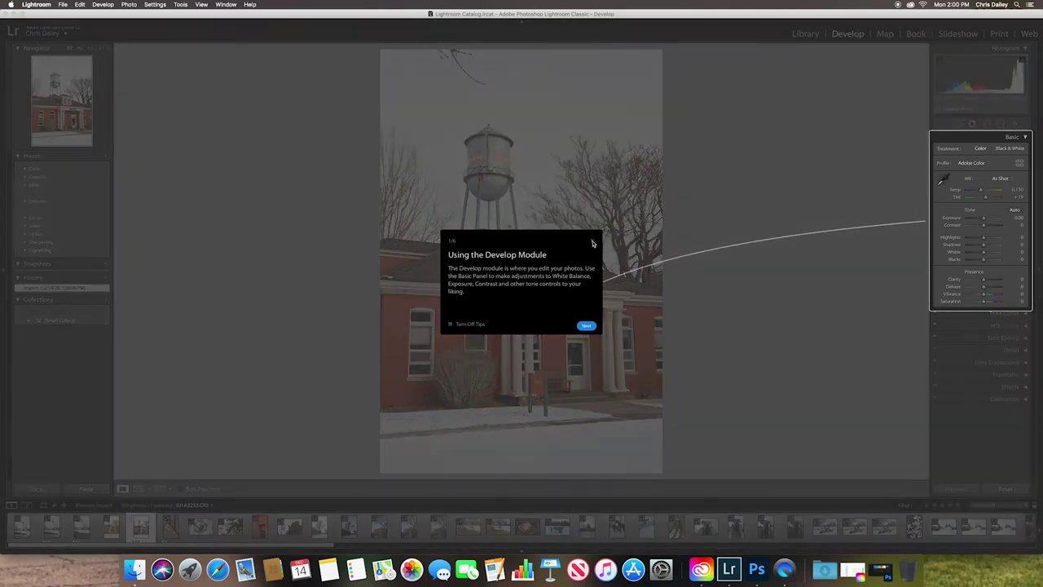
pyautogui.click(593, 243)
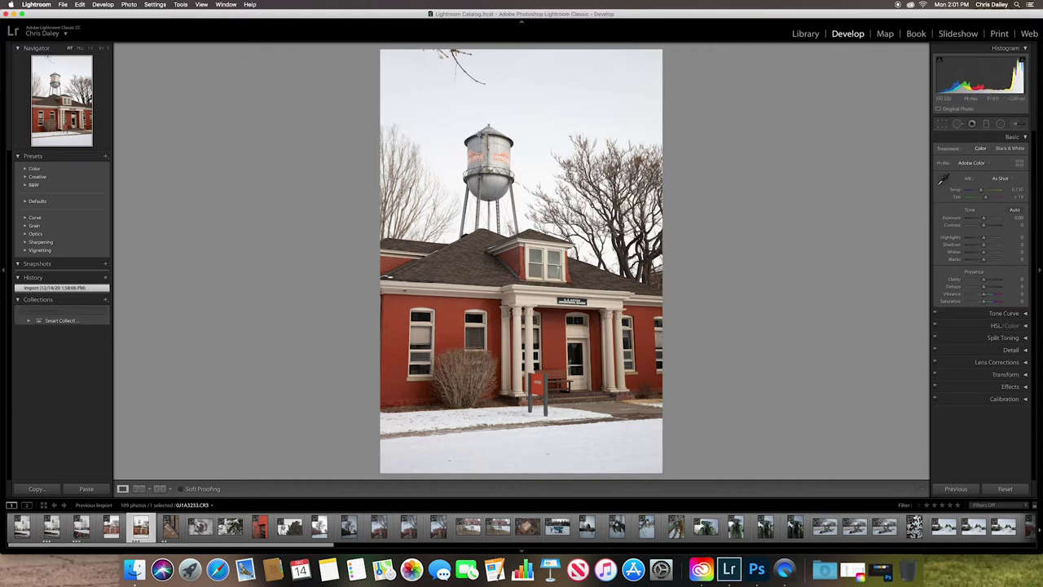
pyautogui.click(490, 155)
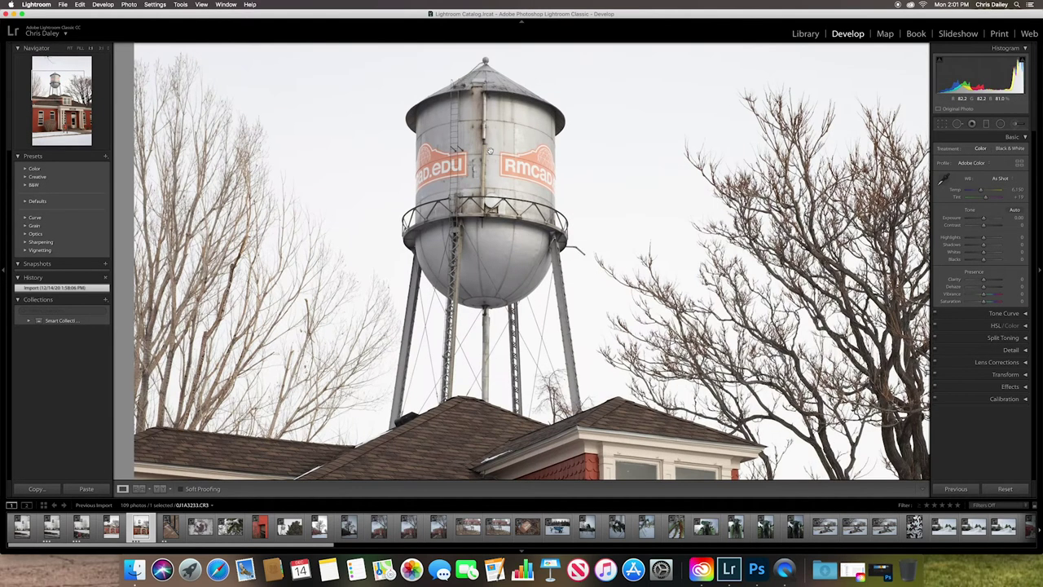
pyautogui.click(101, 51)
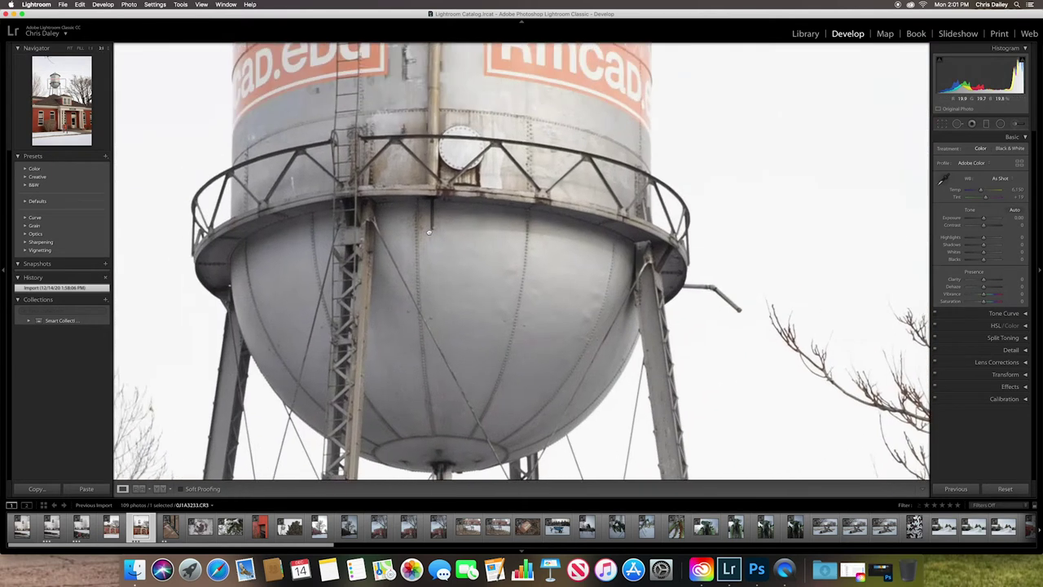
pyautogui.moveTo(428, 233); pyautogui.dragTo(433, 291)
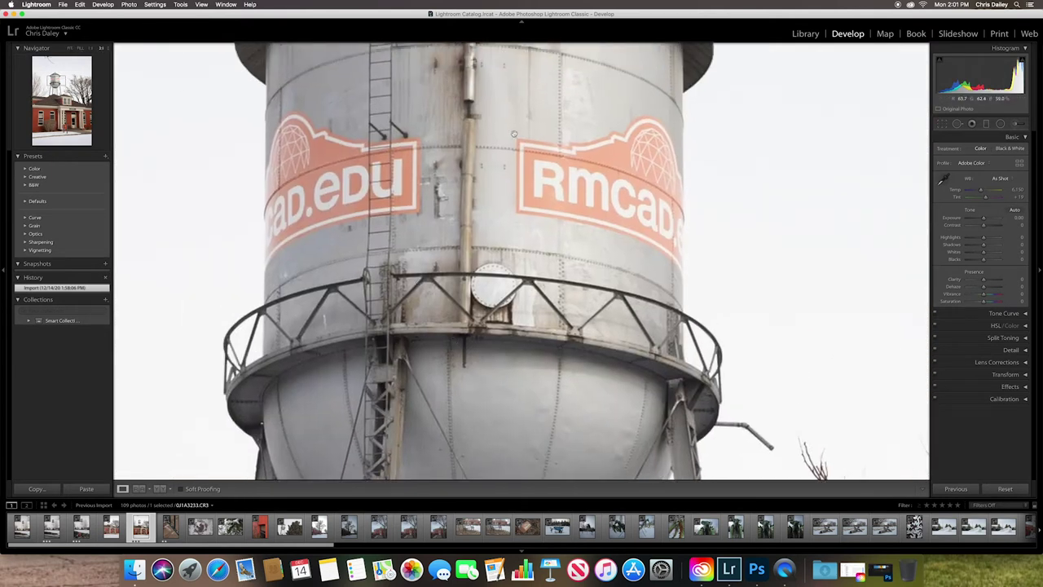
pyautogui.moveTo(511, 141); pyautogui.dragTo(525, 212)
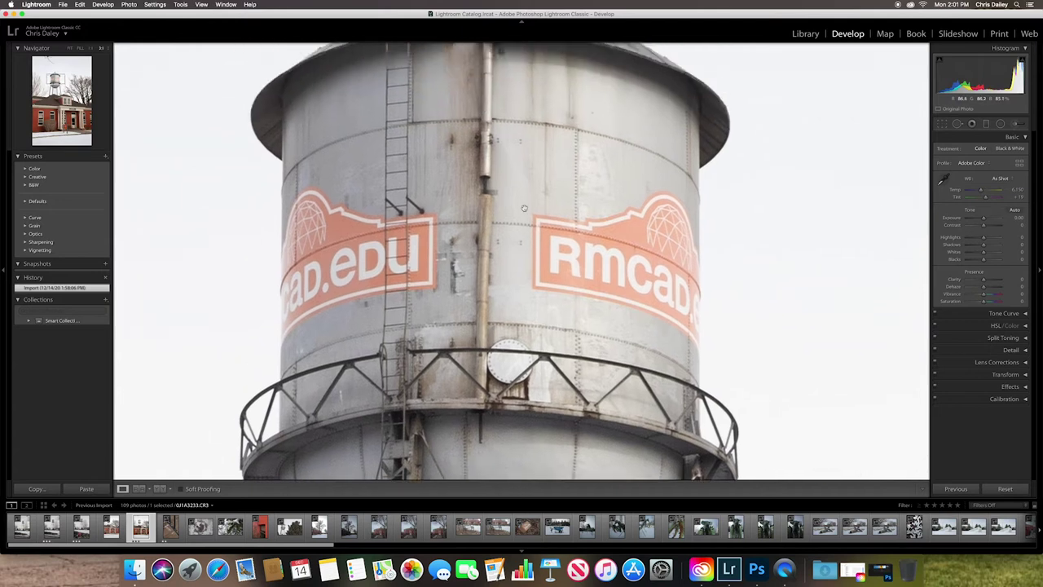
pyautogui.click(81, 48)
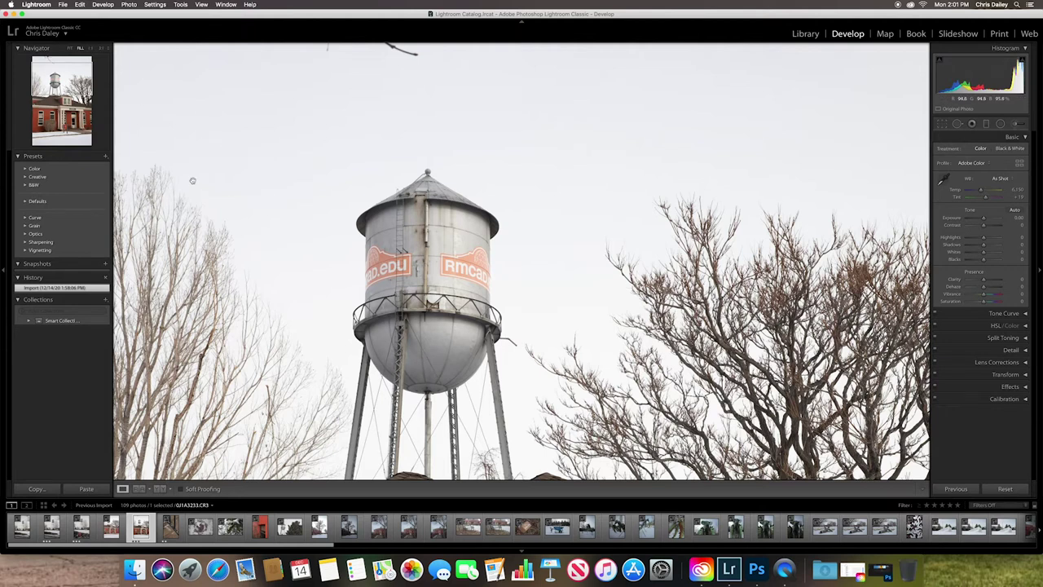
pyautogui.click(70, 49)
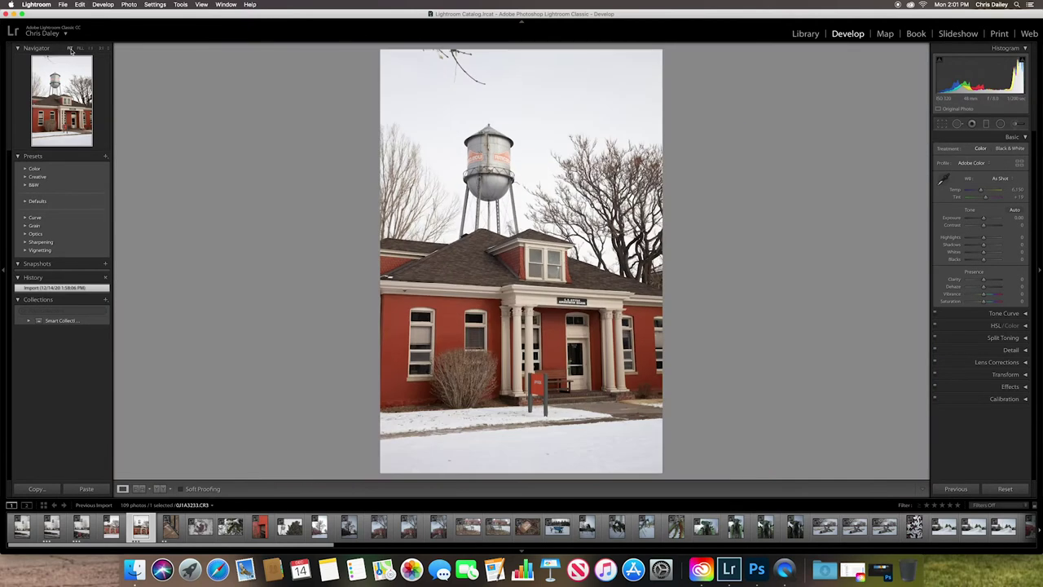
# Preview the Creative, Color and B&W preset groups without applying any, then collapse Presets
pyautogui.click(25, 177)
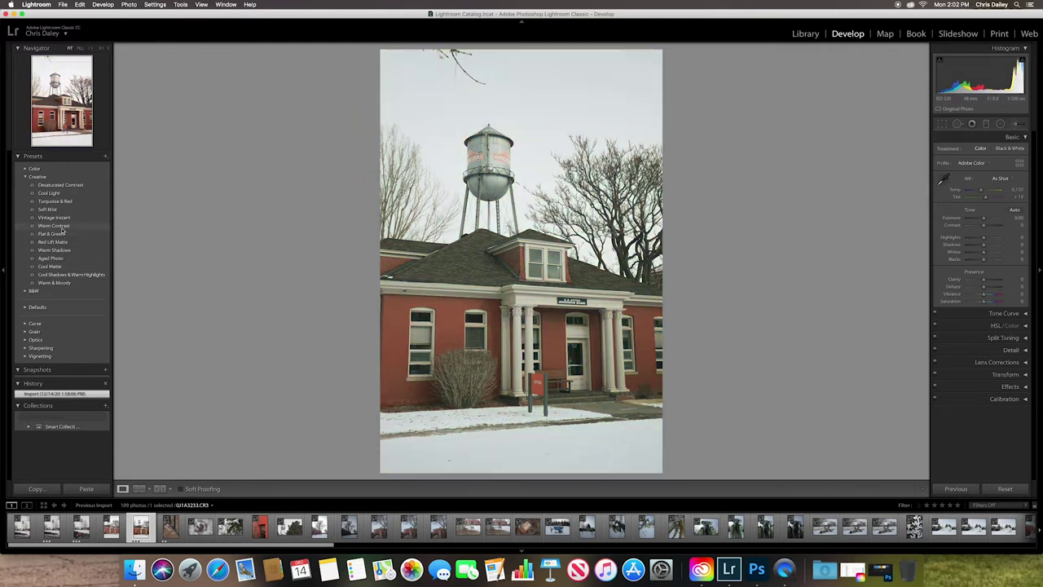
pyautogui.click(25, 176)
pyautogui.click(25, 168)
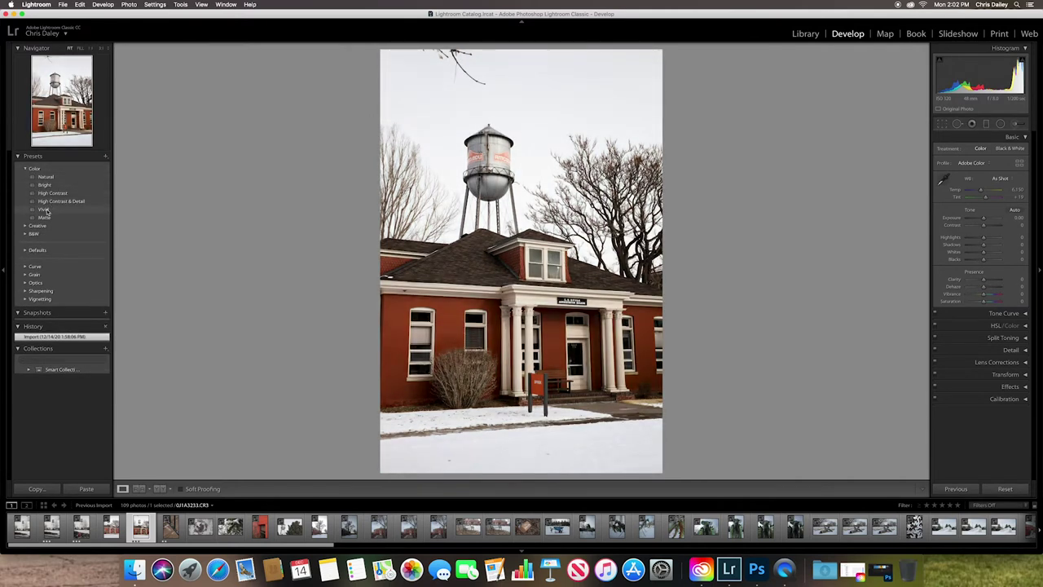
pyautogui.click(25, 234)
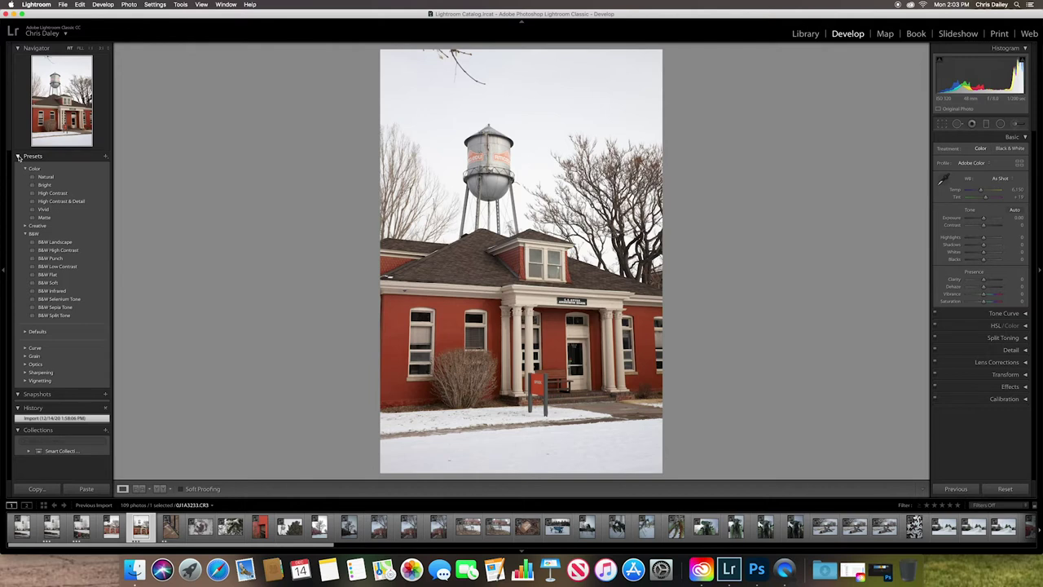
pyautogui.click(18, 157)
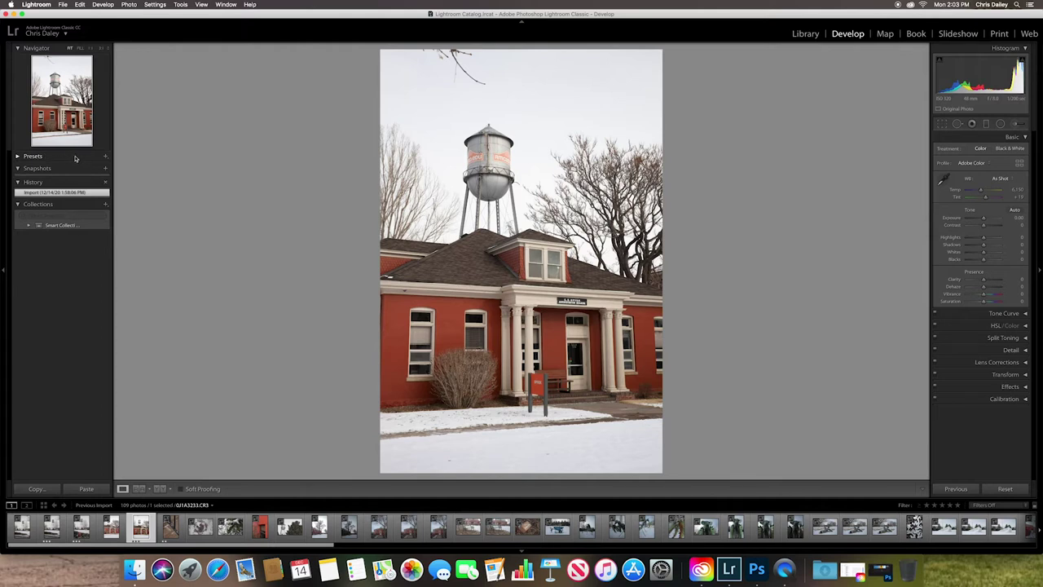
# Turn on Solo Mode for the left-side Presets, Snapshots, History and Collections panels and test it
pyautogui.rightClick(75, 158)
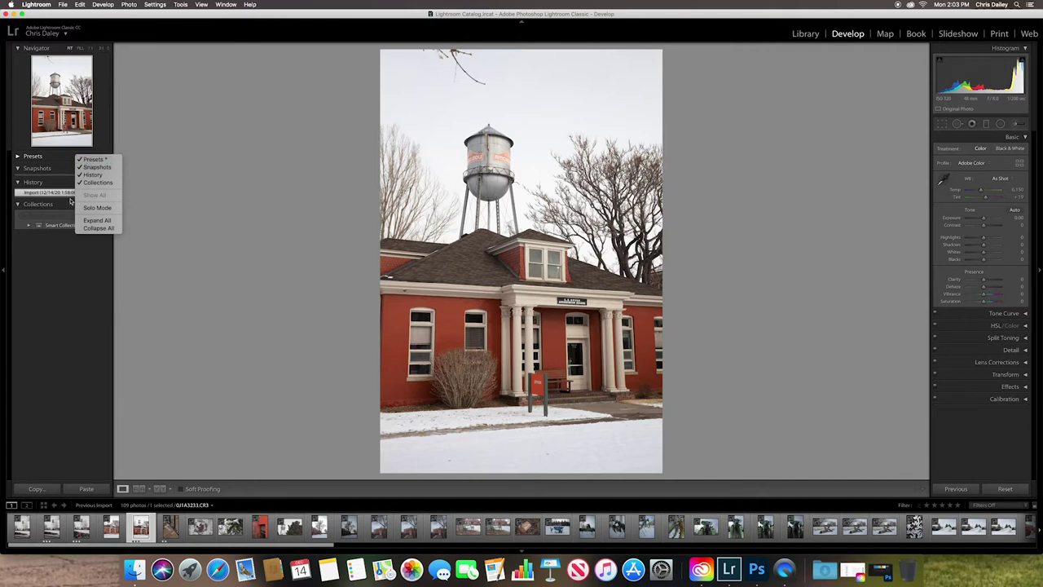
pyautogui.click(93, 209)
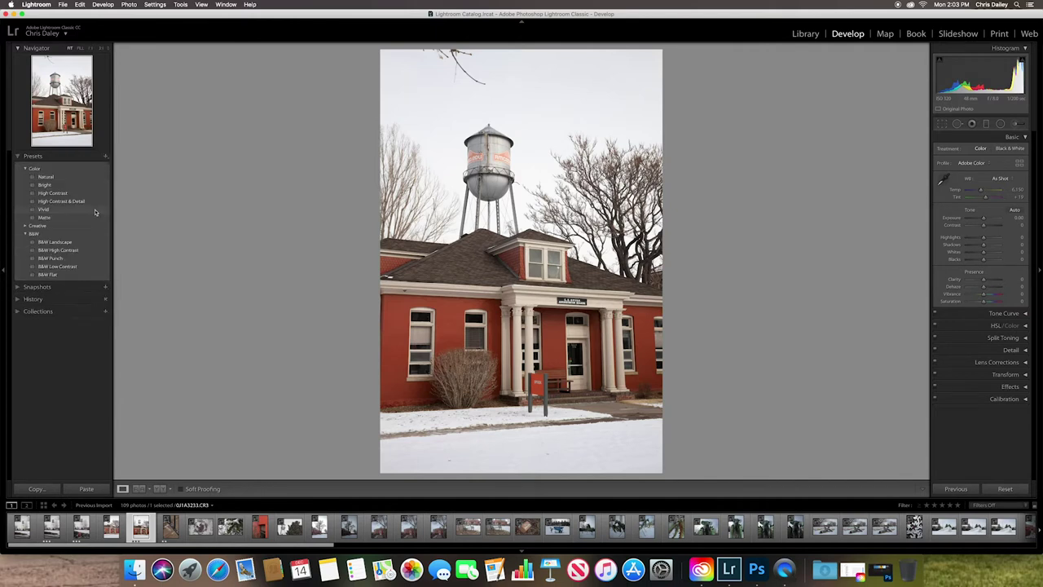
pyautogui.click(65, 395)
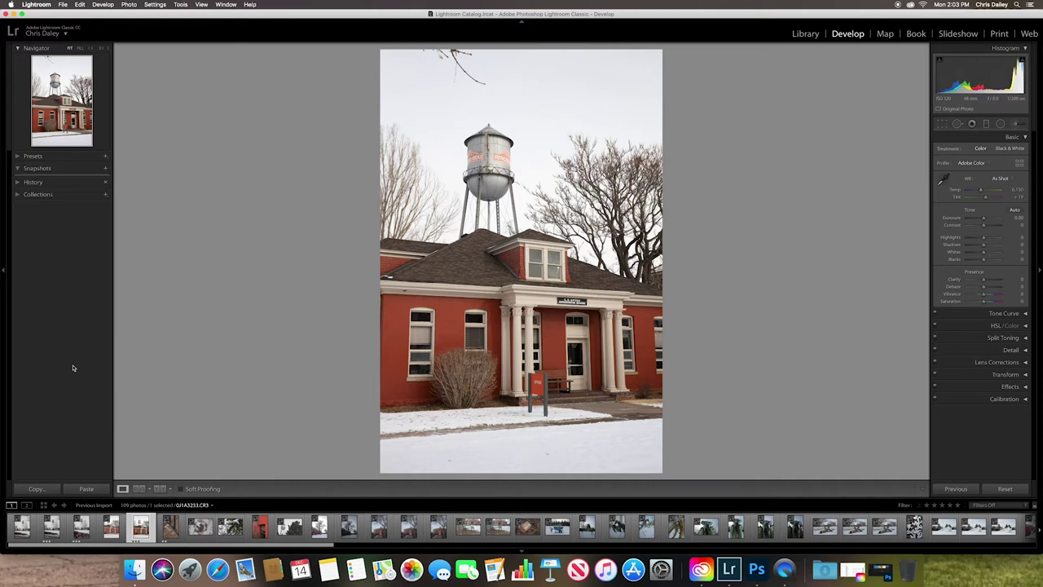
pyautogui.click(36, 169)
pyautogui.click(33, 156)
pyautogui.click(64, 394)
# Turn on Solo Mode for the Develop panels and test it on Tone Curve, Detail and Effects
pyautogui.rightClick(962, 142)
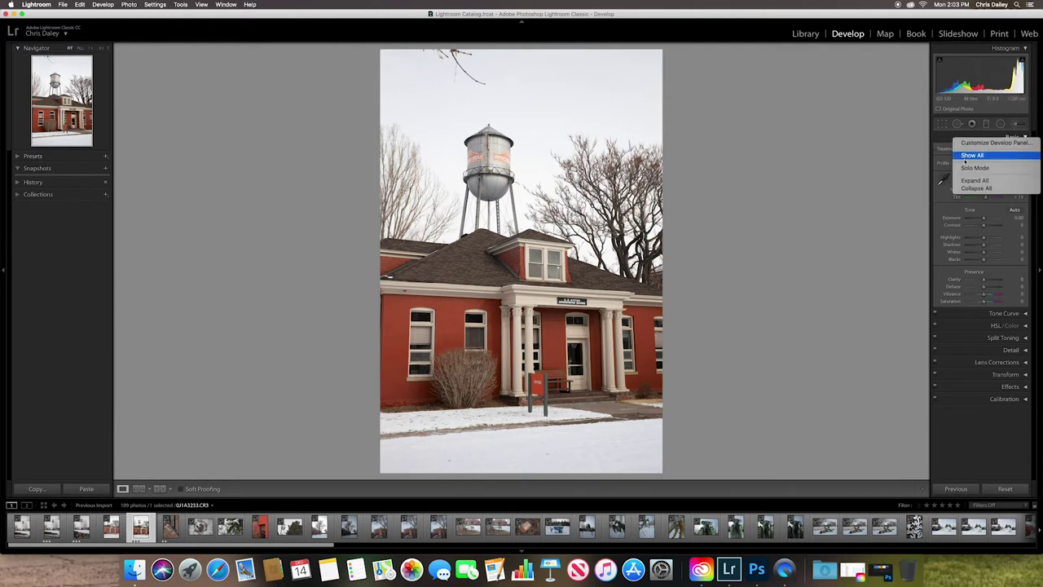
pyautogui.click(972, 167)
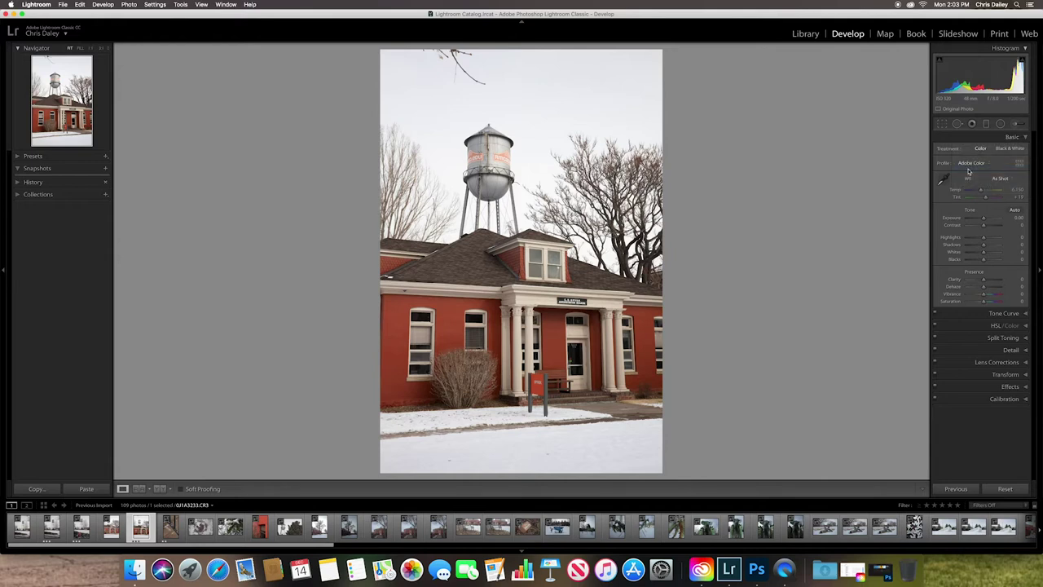
pyautogui.click(970, 314)
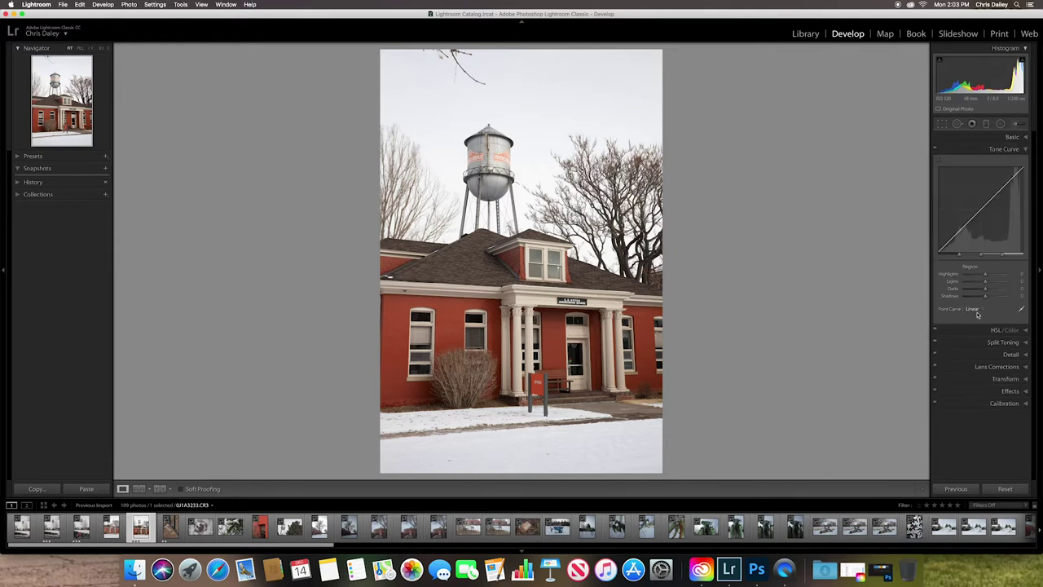
pyautogui.click(966, 356)
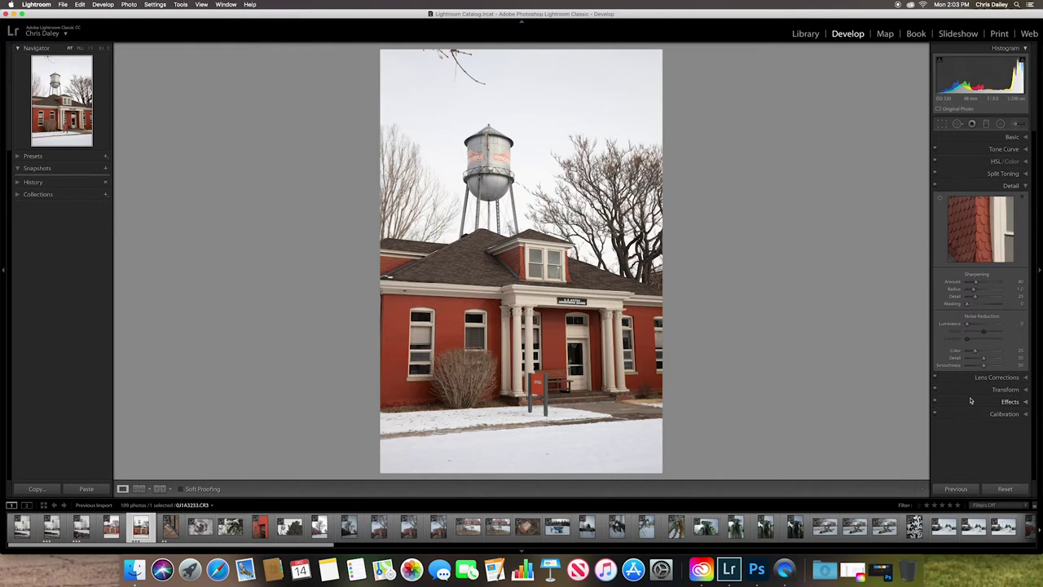
pyautogui.click(970, 404)
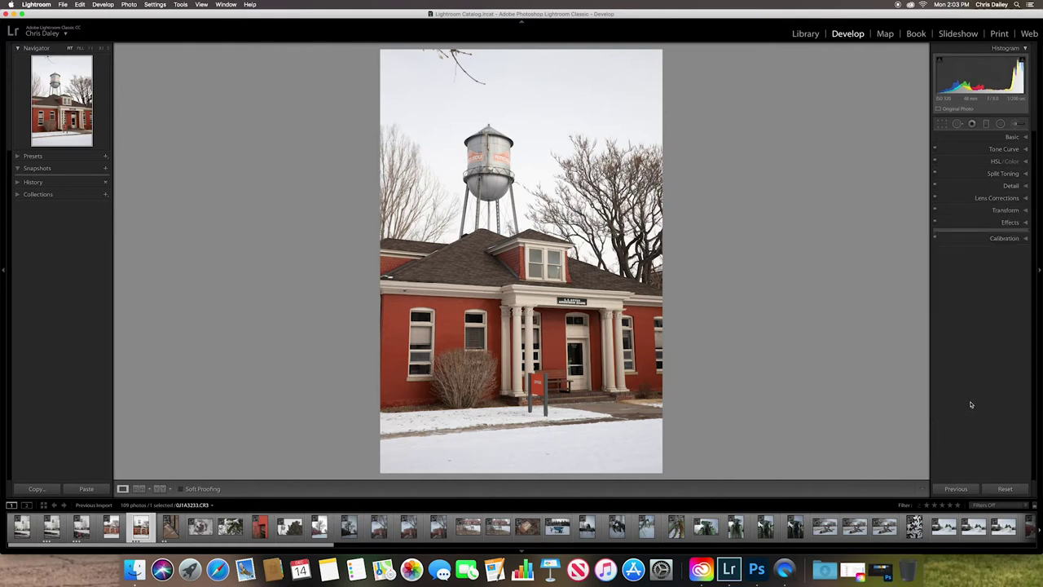
# Turn Solo Mode off and expand Basic, Tone Curve and Lens Corrections together
pyautogui.rightClick(978, 139)
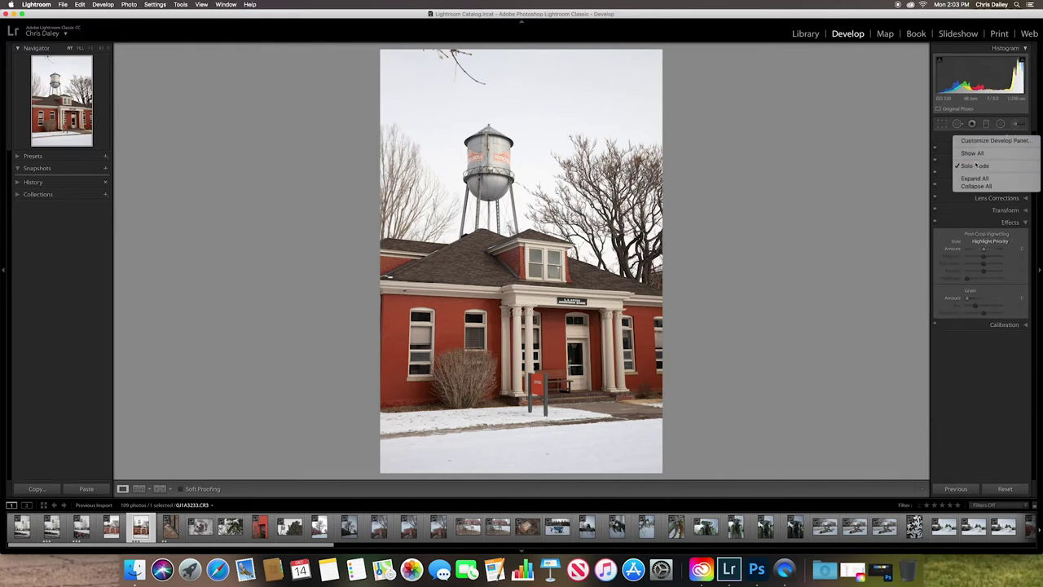
pyautogui.click(975, 166)
pyautogui.click(975, 139)
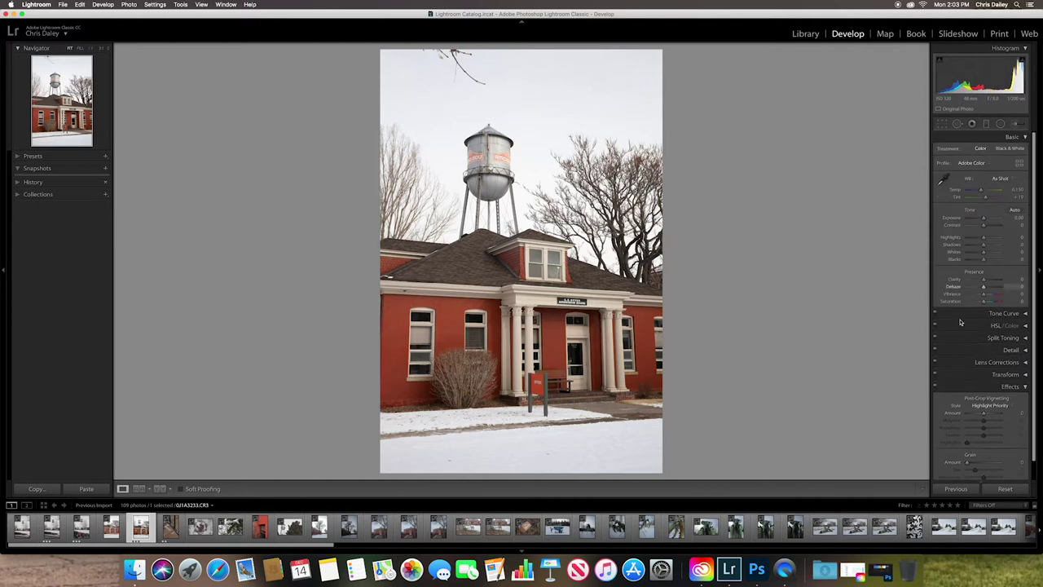
pyautogui.click(964, 313)
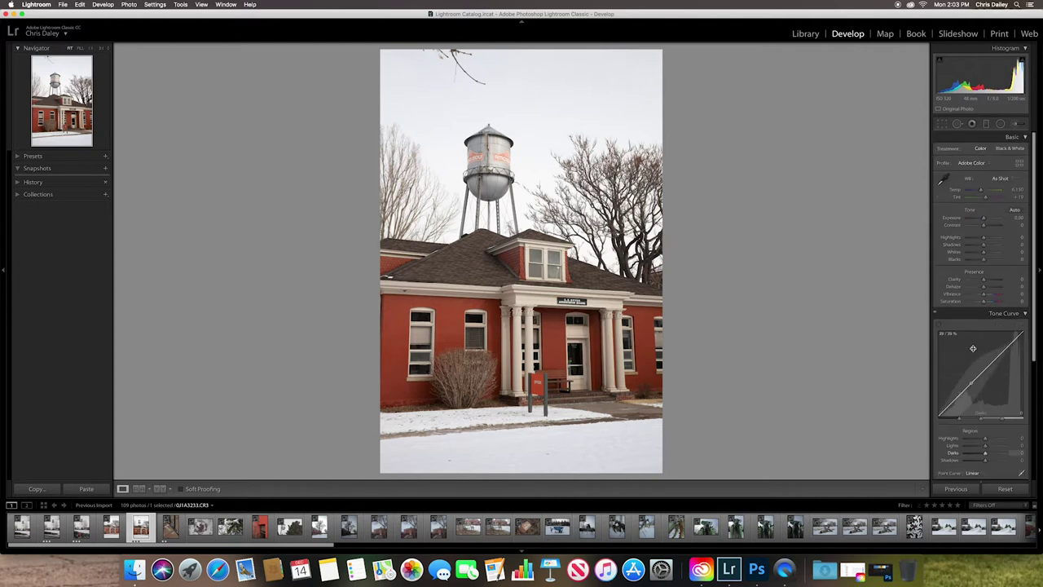
pyautogui.scroll(-6, 973, 353)
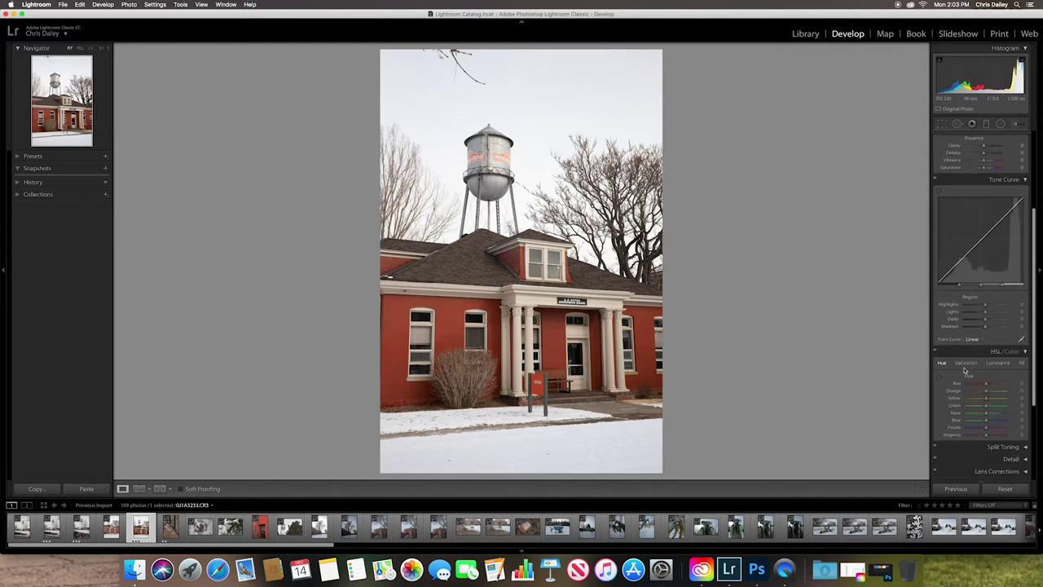
pyautogui.click(964, 357)
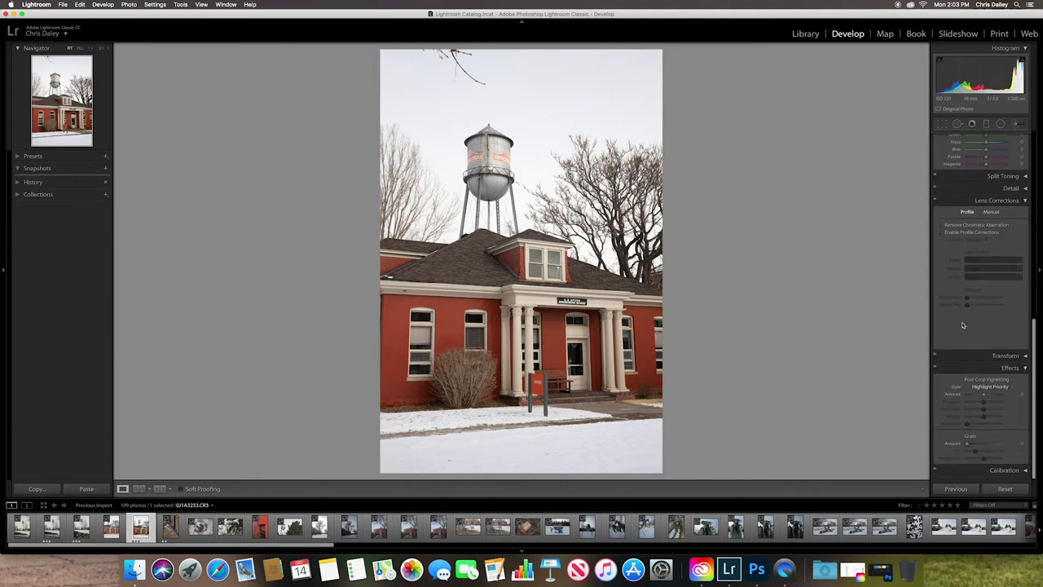
pyautogui.scroll(8, 963, 330)
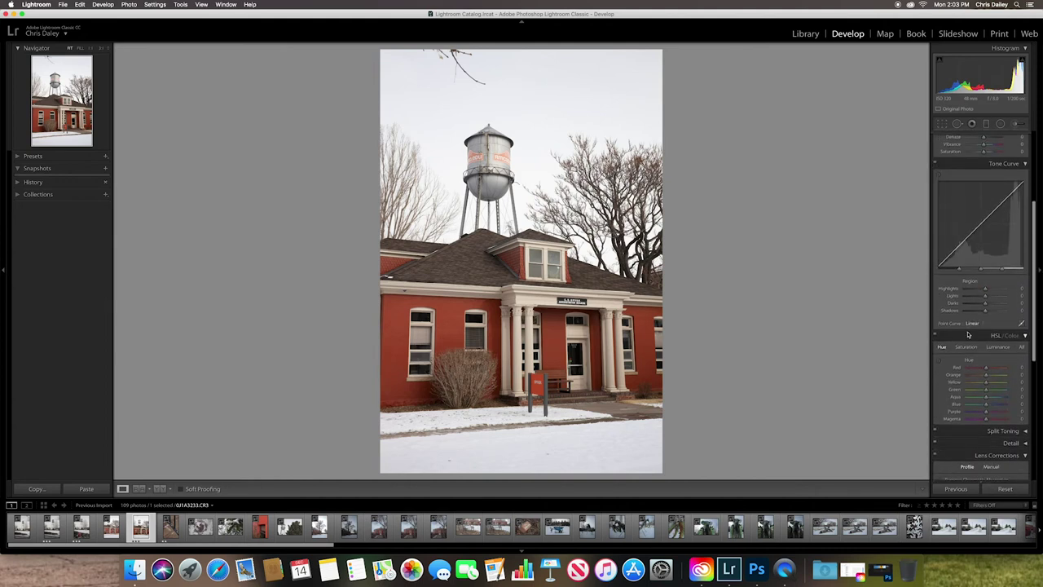
pyautogui.scroll(2, 969, 333)
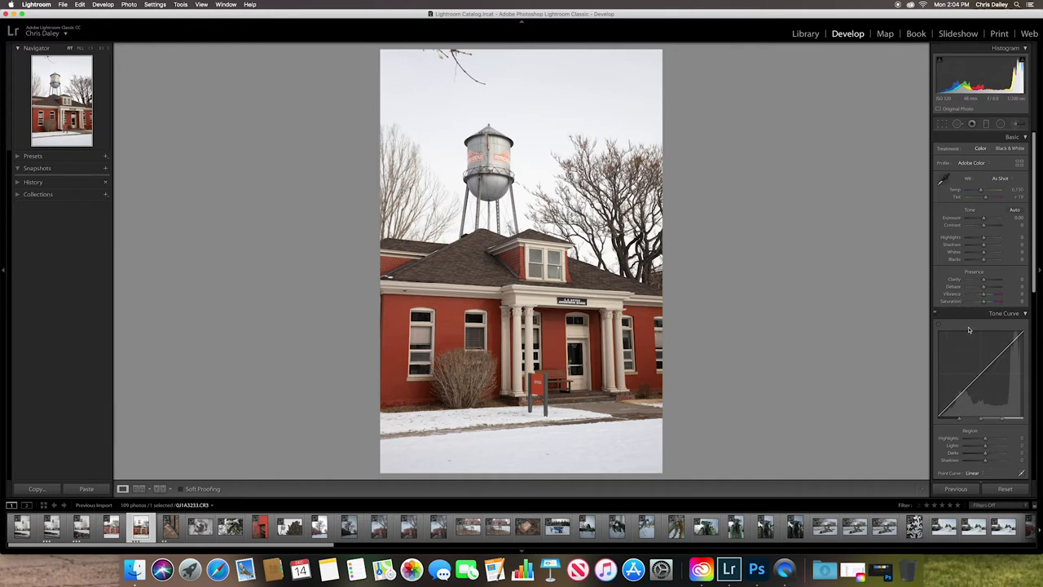
# Re-enable Solo Mode so only the Tone Curve panel stays expanded
pyautogui.rightClick(971, 313)
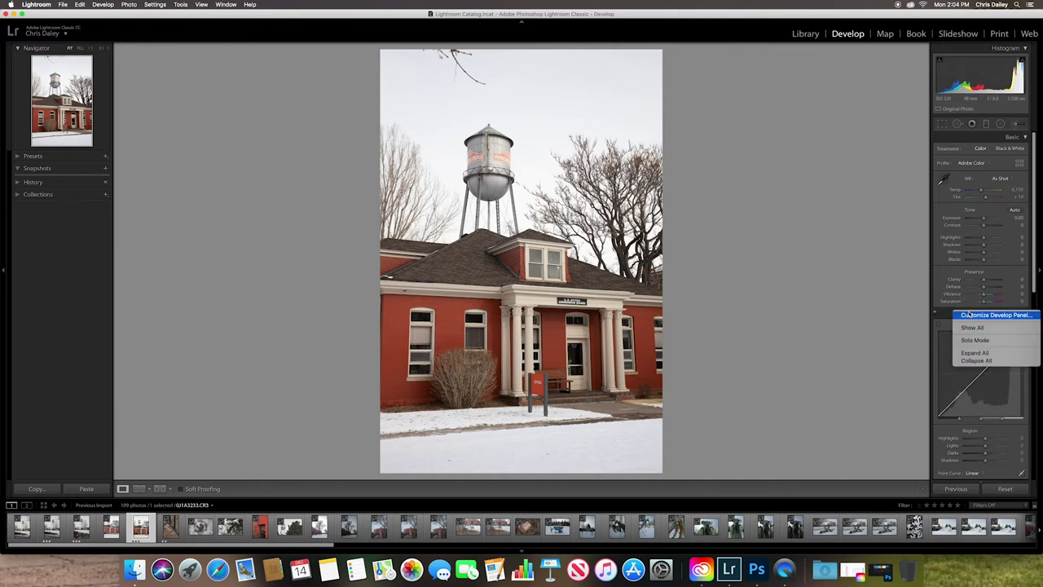
pyautogui.click(982, 342)
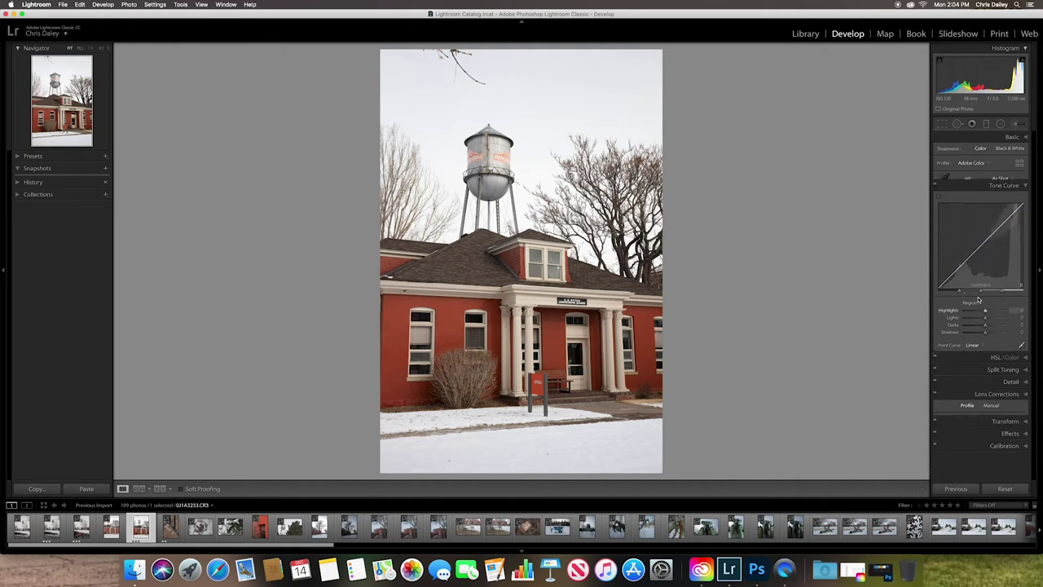
pyautogui.click(986, 139)
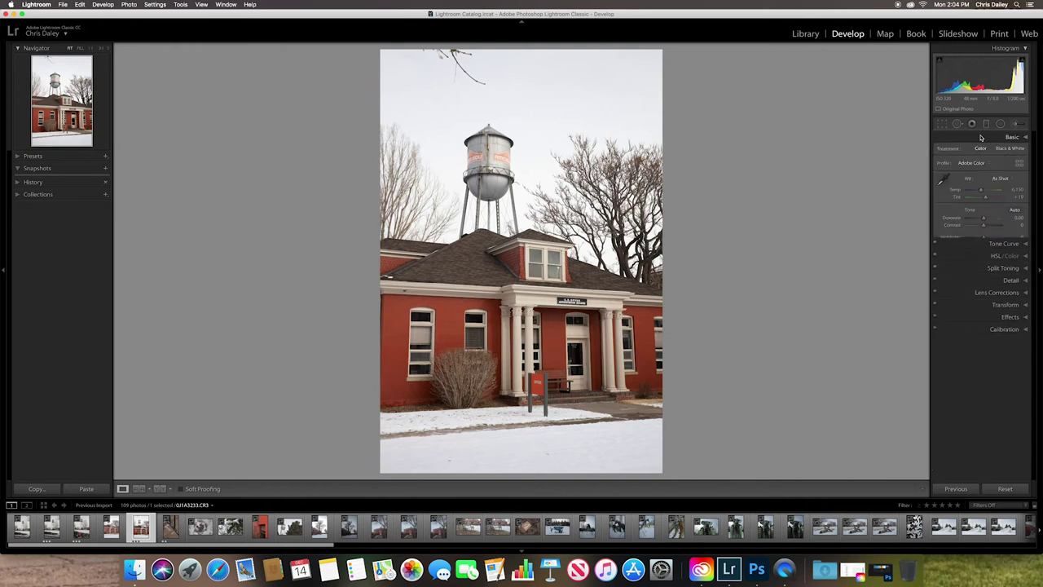
pyautogui.rightClick(955, 312)
pyautogui.click(971, 341)
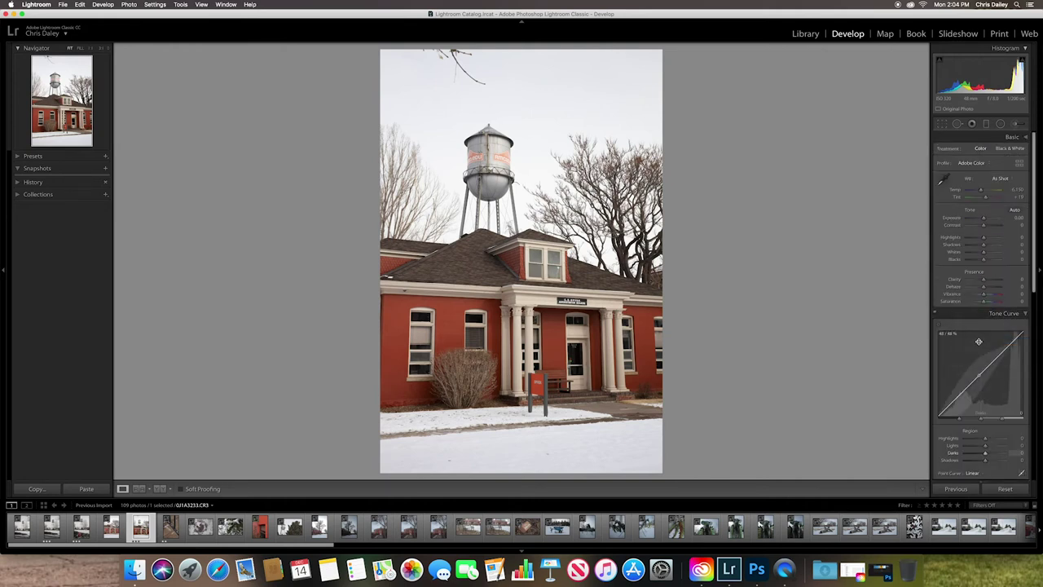
# Expand the Basic panel and drag the histogram to set Whites to -21 and lower Shadows
pyautogui.click(984, 138)
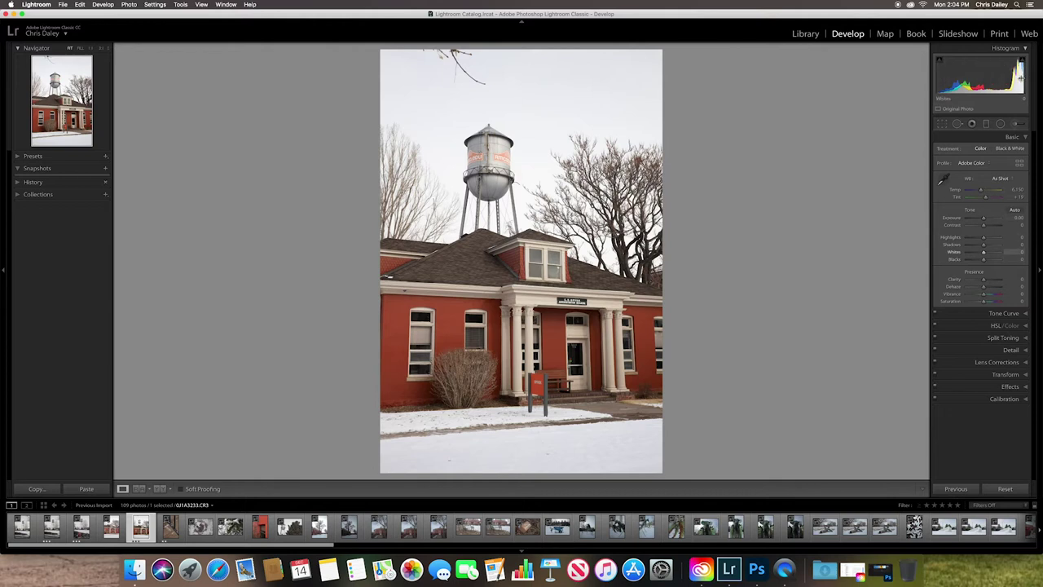
pyautogui.moveTo(1020, 76); pyautogui.dragTo(950, 78)
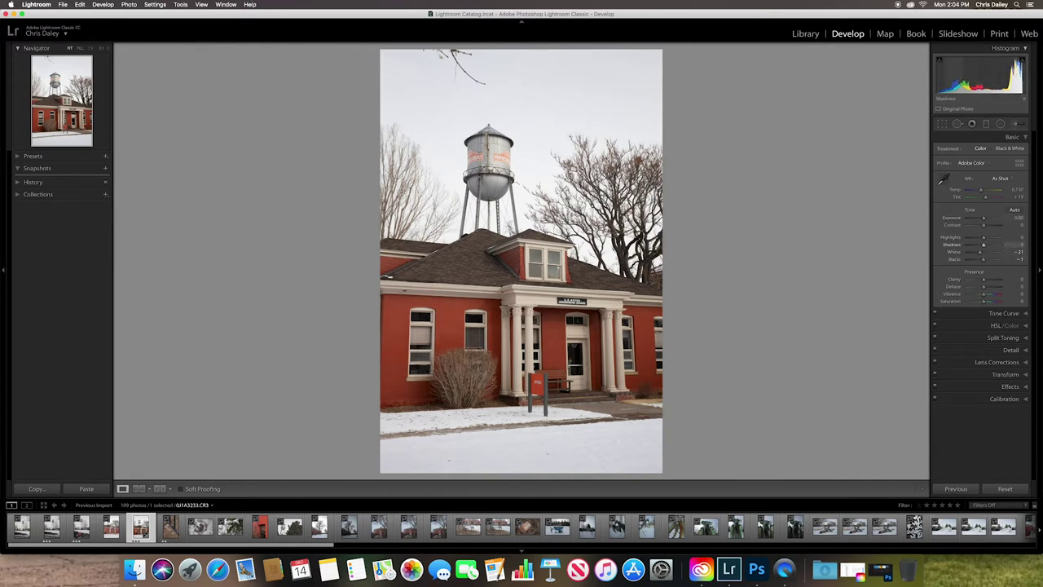
pyautogui.moveTo(971, 77)
pyautogui.mouseDown()
pyautogui.moveTo(982, 77)
pyautogui.moveTo(970, 78)
pyautogui.mouseUp()
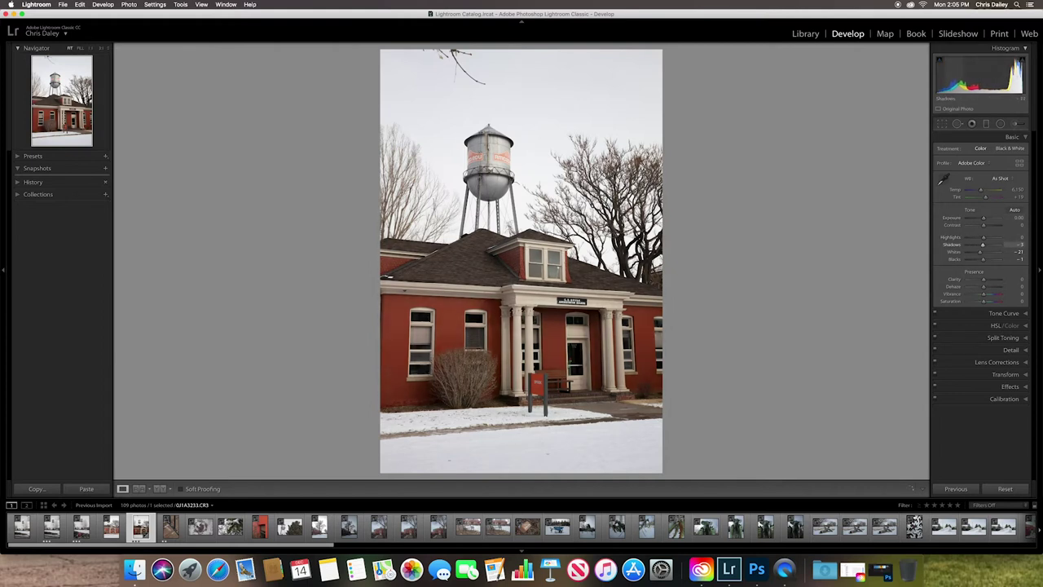
# Drag the histogram to settle Shadows at -33 and fine-tune Exposure to +0.04
pyautogui.moveTo(947, 78); pyautogui.dragTo(954, 78)
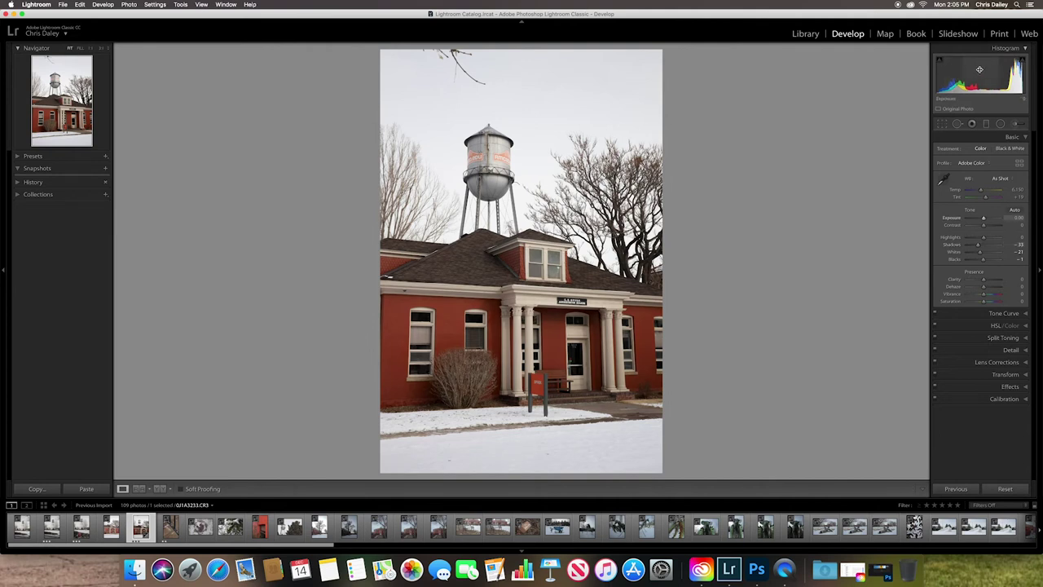
pyautogui.moveTo(1015, 75)
pyautogui.mouseDown()
pyautogui.moveTo(989, 75)
pyautogui.moveTo(1004, 75)
pyautogui.mouseUp()
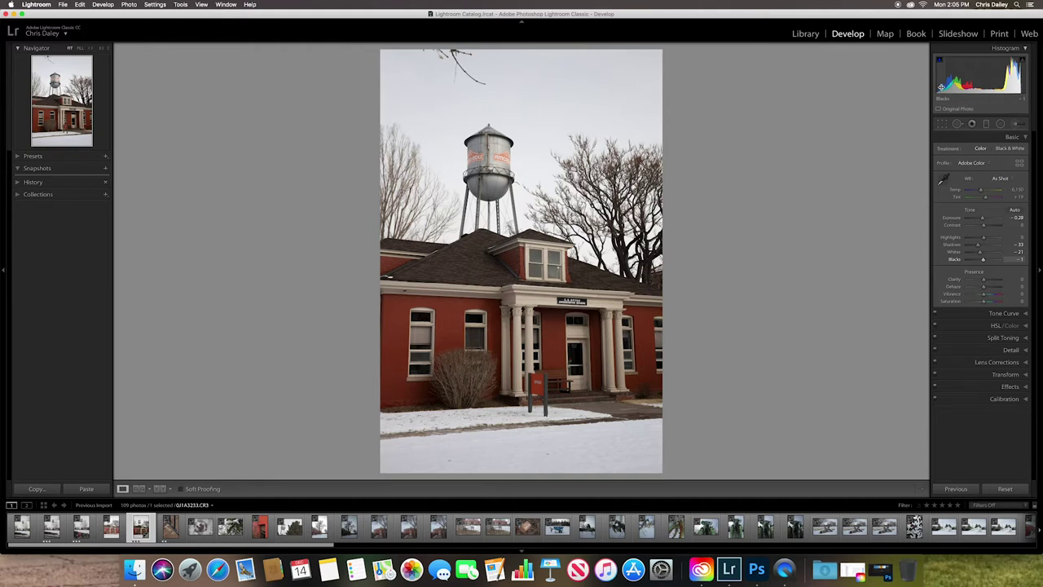
pyautogui.moveTo(978, 78)
pyautogui.mouseDown()
pyautogui.moveTo(990, 74)
pyautogui.moveTo(968, 80)
pyautogui.mouseUp()
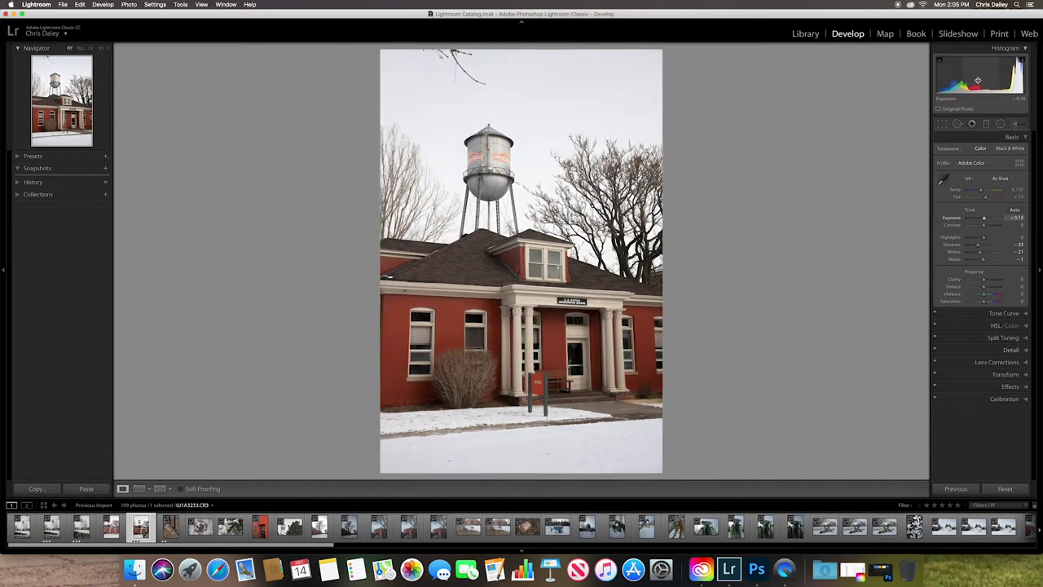
pyautogui.moveTo(978, 80)
pyautogui.mouseDown()
pyautogui.moveTo(950, 80)
pyautogui.moveTo(976, 74)
pyautogui.mouseUp()
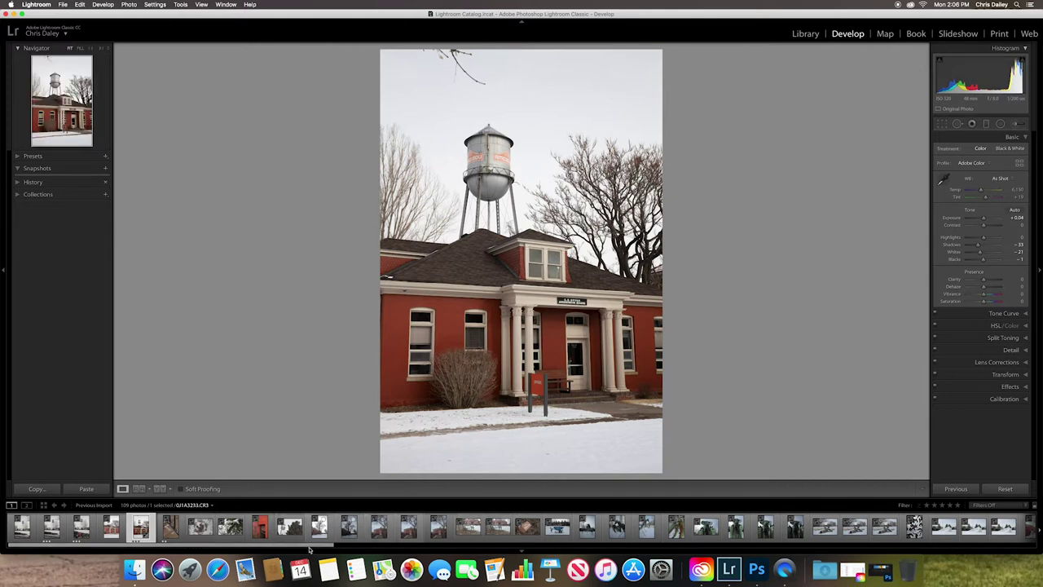
# Scroll the filmstrip to the manhole-cover thumbnail and load that photo in Develop
pyautogui.moveTo(332, 545); pyautogui.dragTo(443, 544)
pyautogui.hscroll(3, 442, 545)
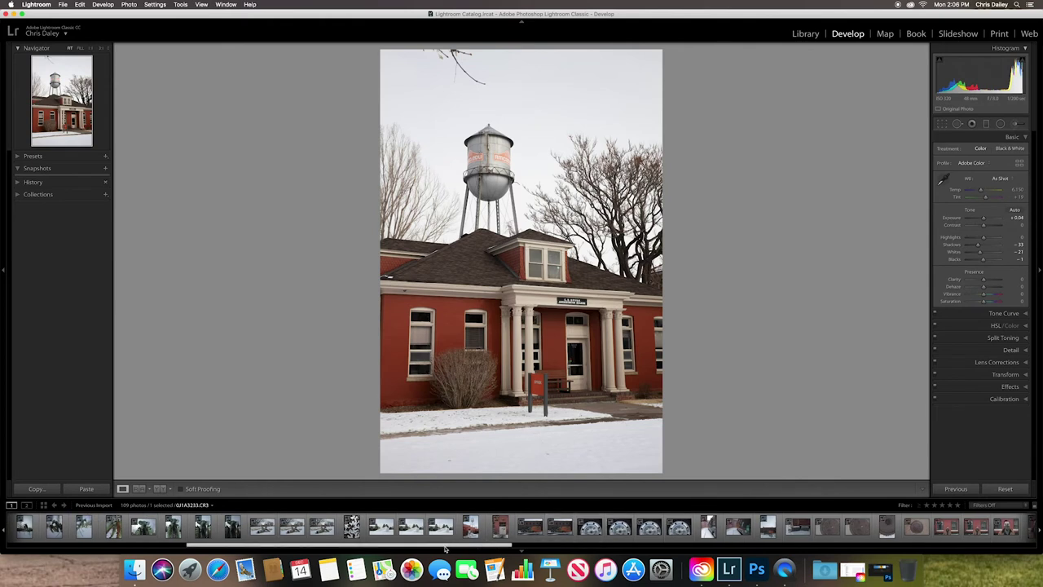
pyautogui.click(857, 530)
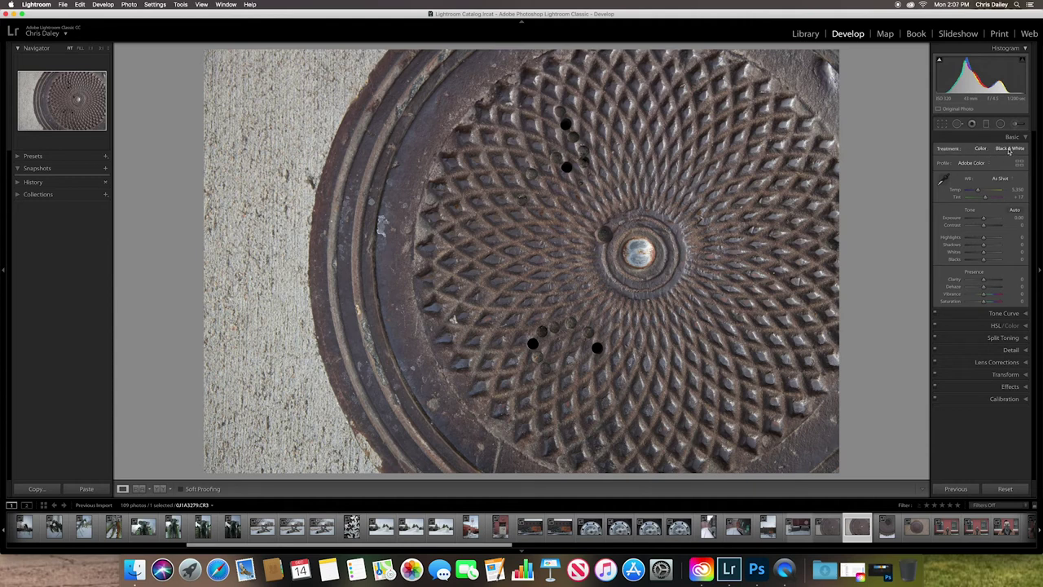
# Switch the treatment to Black & White and back to Color, then show the Profile Browser
pyautogui.click(1010, 149)
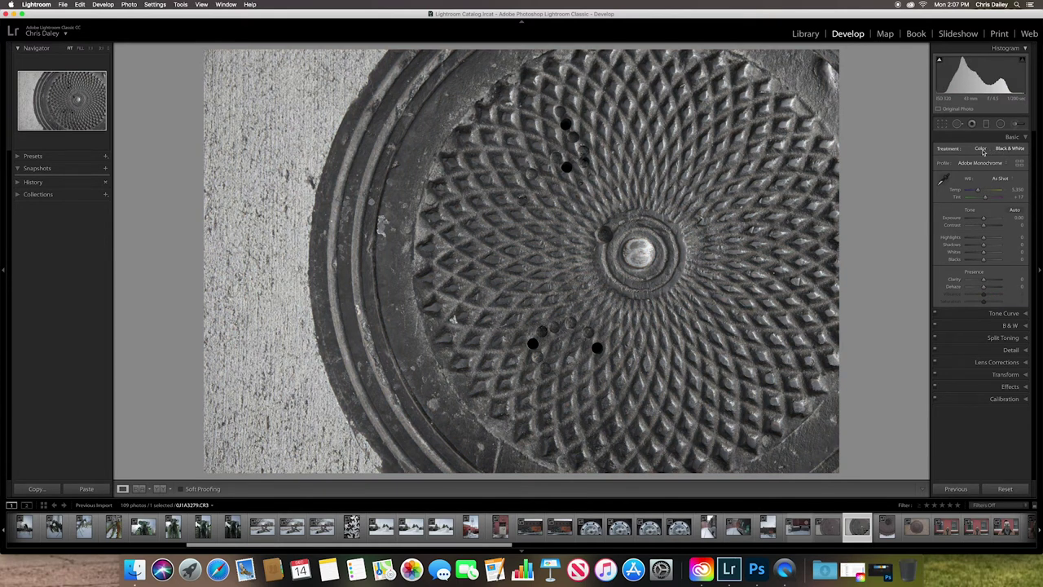
pyautogui.click(981, 149)
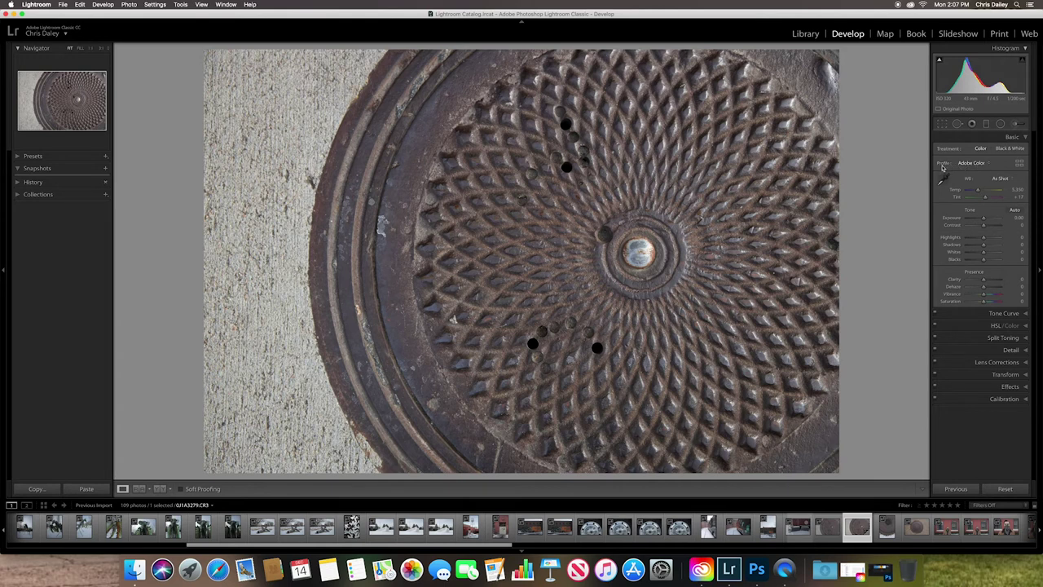
pyautogui.click(1020, 165)
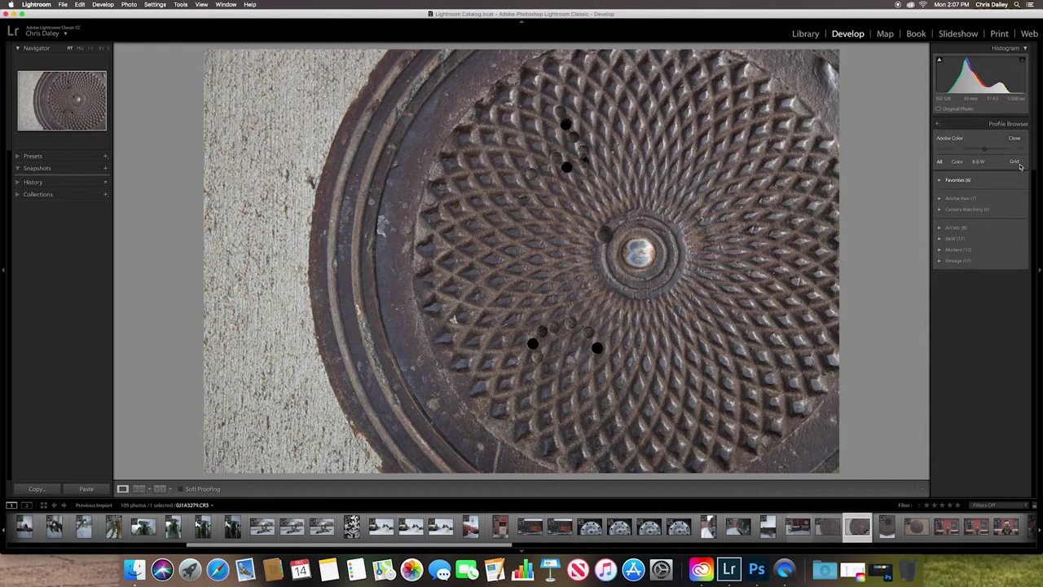
# Browse the Artistic, Modern and Vintage profile groups, then collapse them again
pyautogui.click(940, 229)
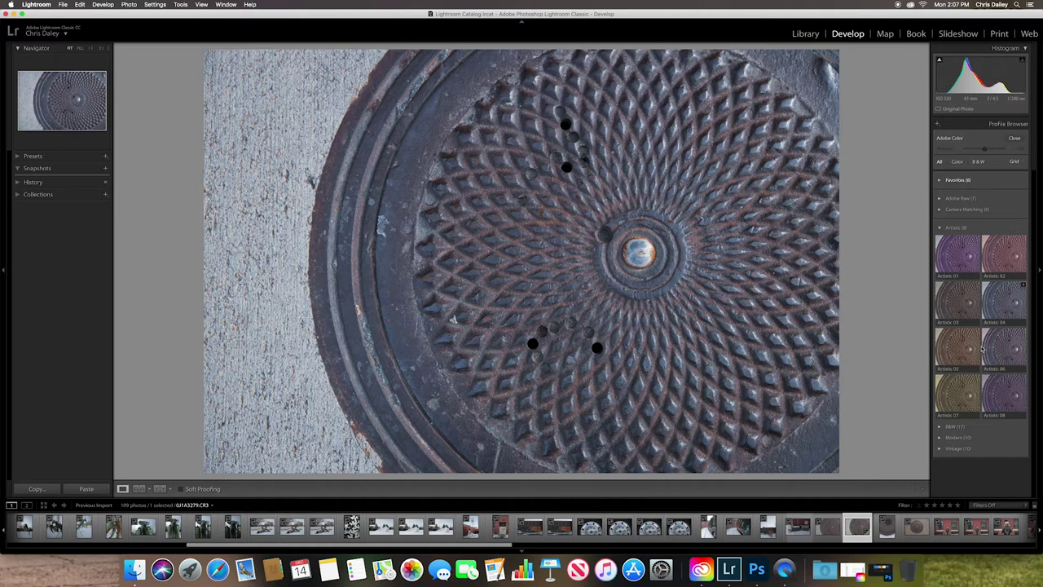
pyautogui.click(940, 437)
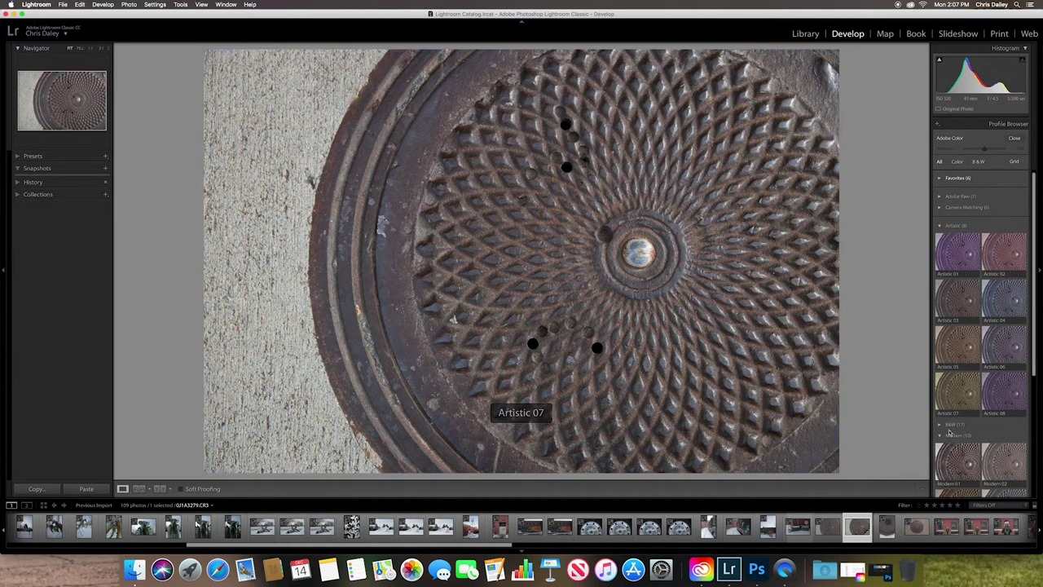
pyautogui.scroll(-5, 978, 367)
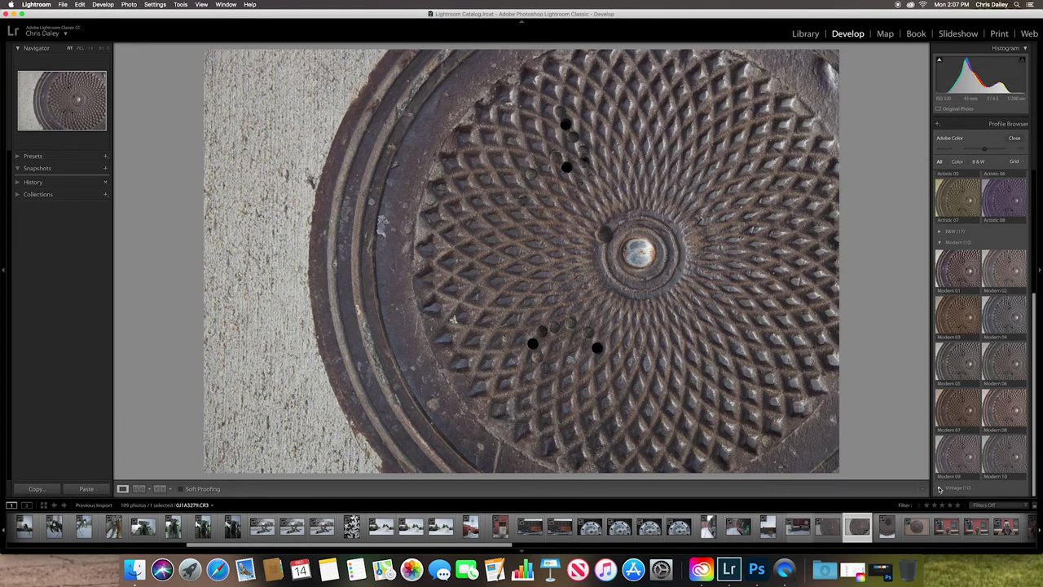
pyautogui.click(940, 490)
pyautogui.scroll(-5, 974, 440)
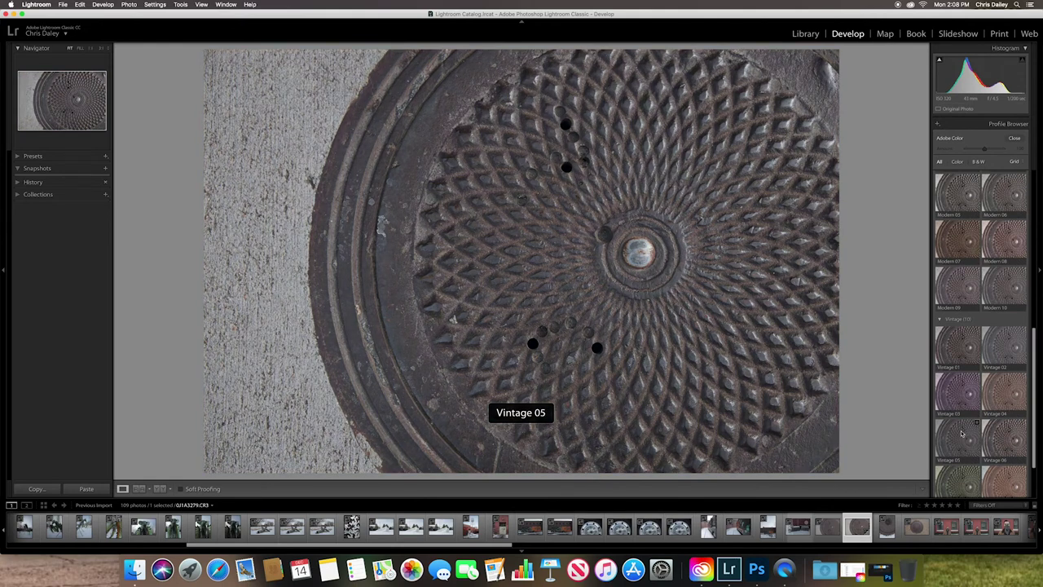
pyautogui.scroll(10, 965, 415)
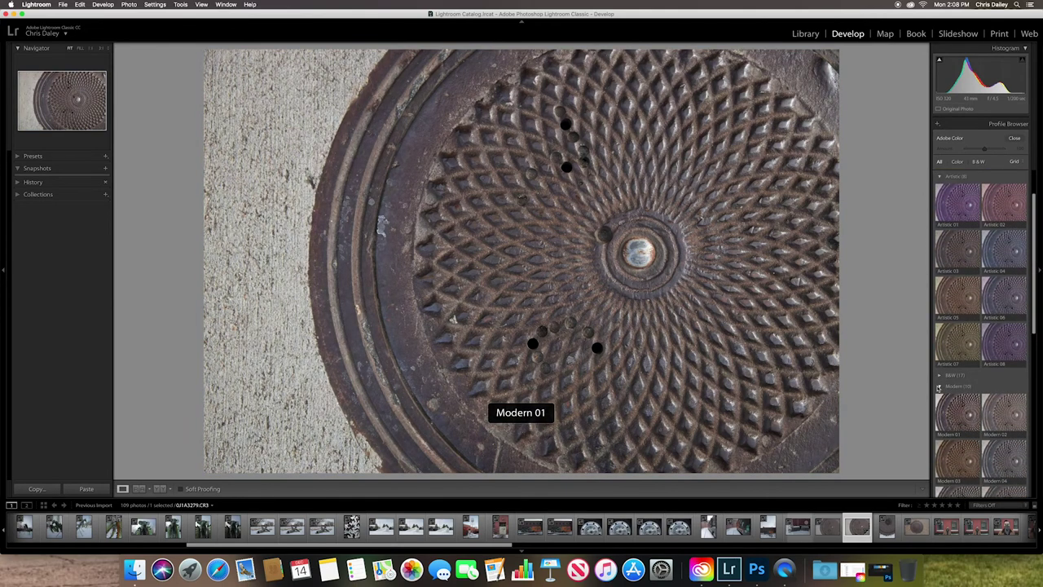
pyautogui.click(939, 386)
pyautogui.click(941, 398)
pyautogui.click(940, 229)
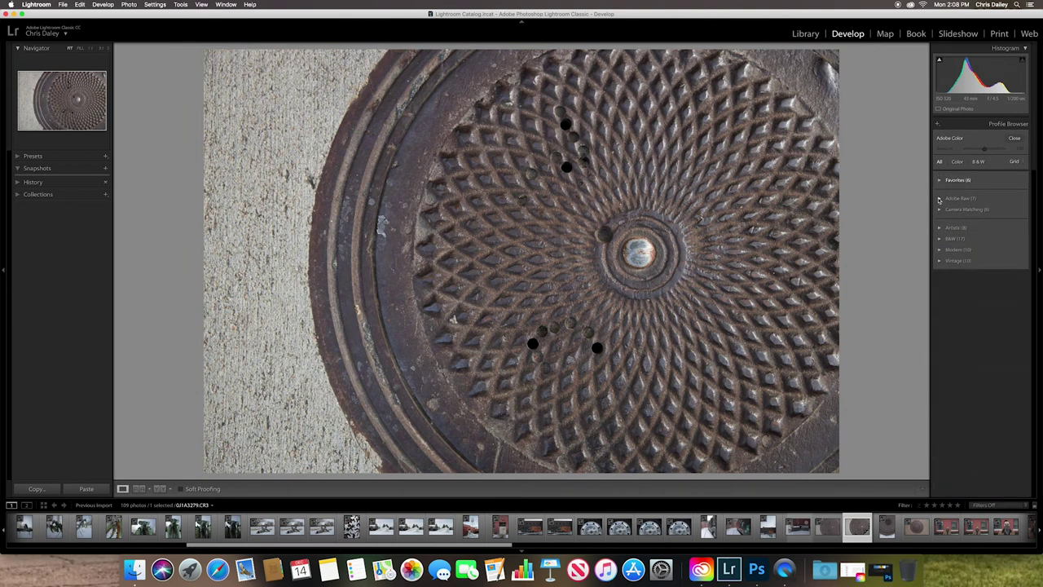
# Apply the Adobe Landscape profile from the Adobe Raw group and close the browser
pyautogui.click(940, 198)
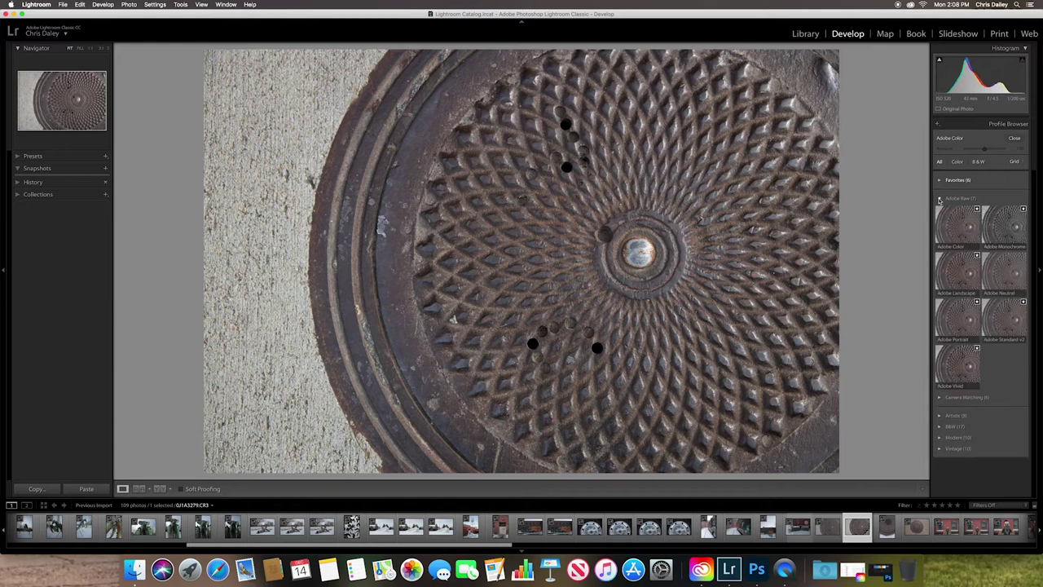
pyautogui.click(957, 276)
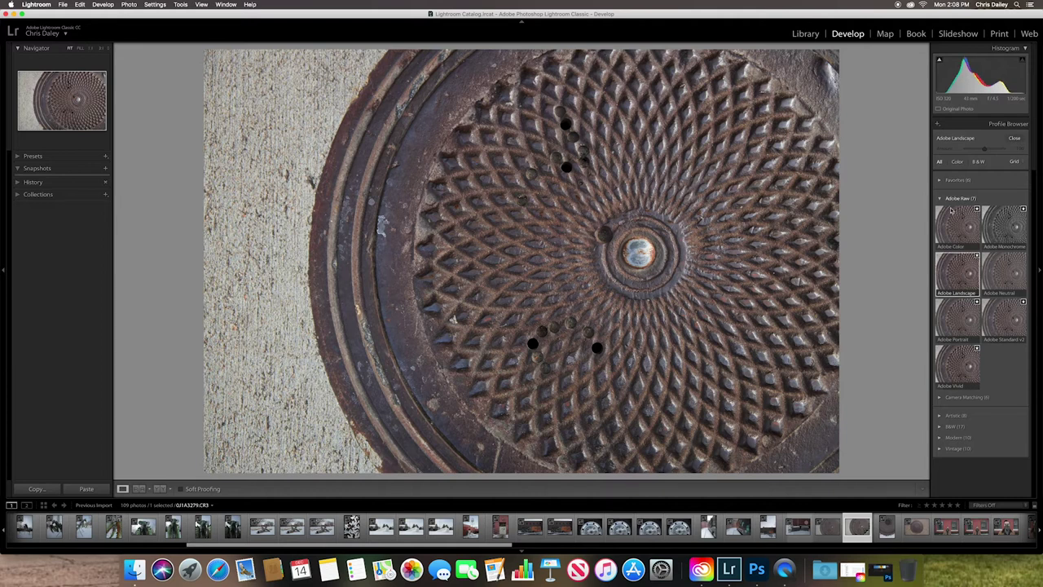
pyautogui.click(1013, 139)
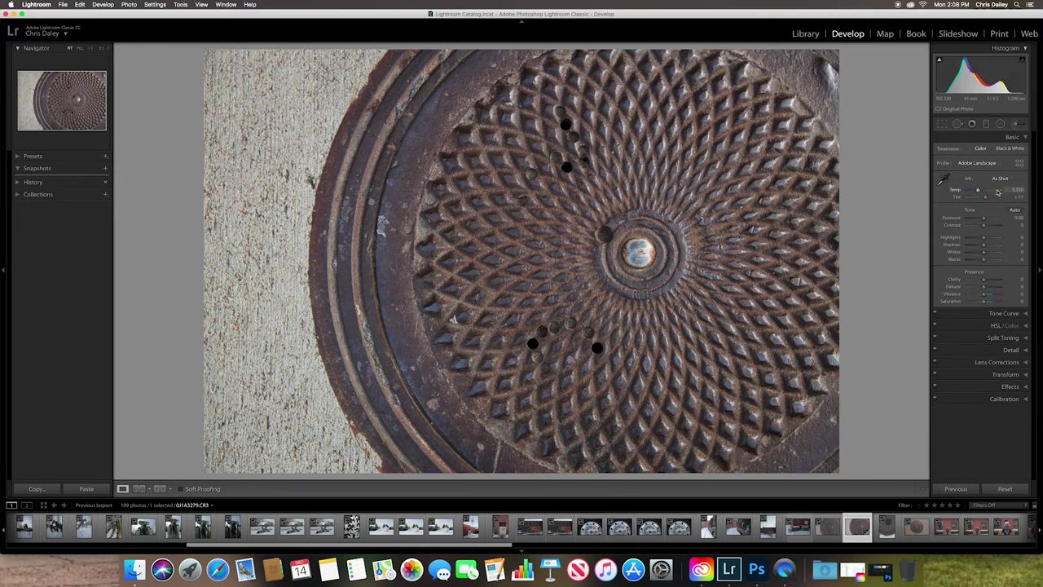
# Sample the concrete with the WB eyedropper, settling on Temp about 5,350 and Tint +17
pyautogui.moveTo(978, 190); pyautogui.dragTo(976, 192)
pyautogui.click(945, 179)
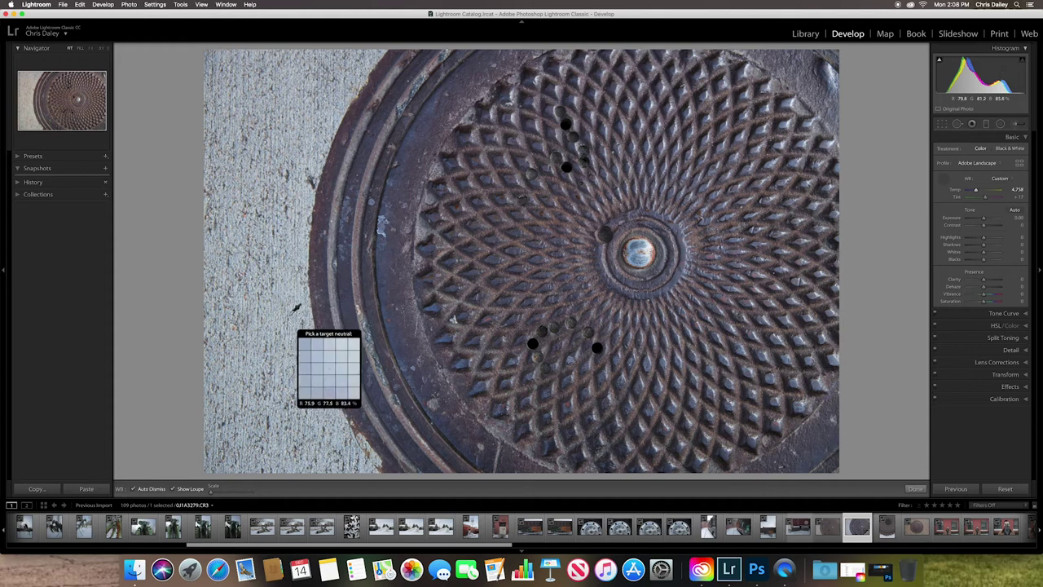
pyautogui.click(295, 309)
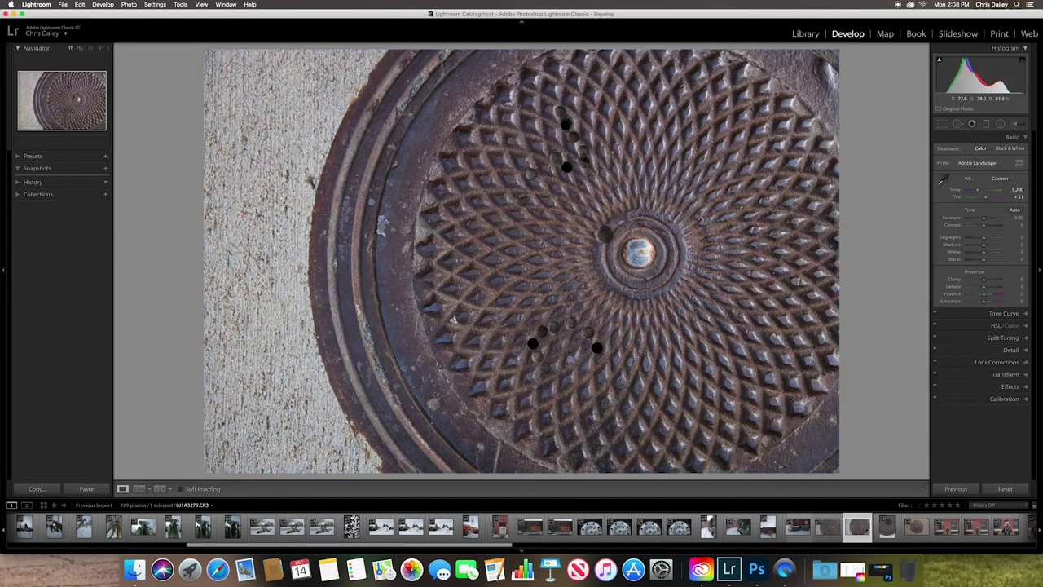
pyautogui.moveTo(978, 192); pyautogui.dragTo(957, 186)
pyautogui.click(944, 181)
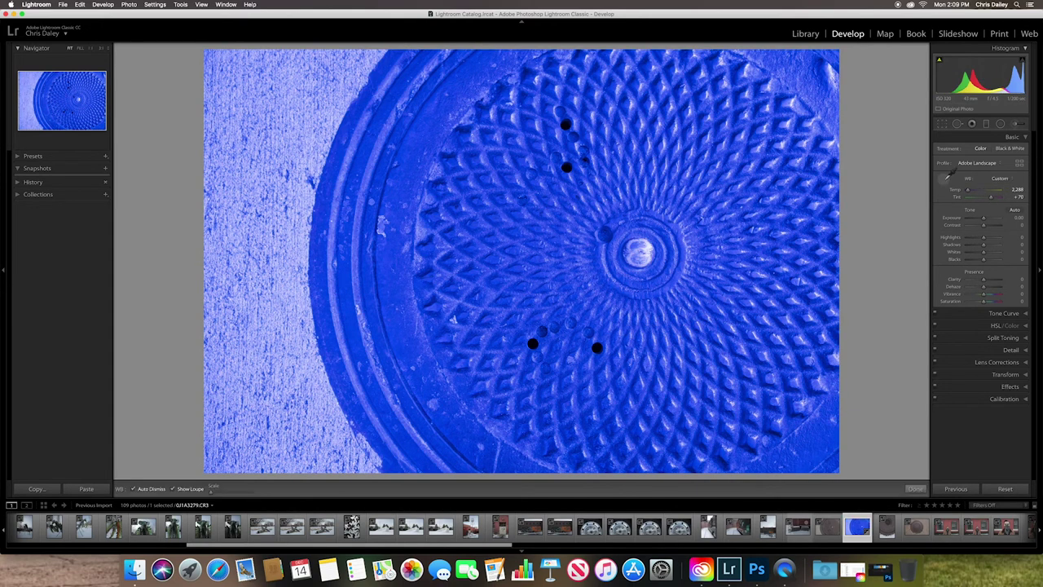
pyautogui.click(265, 222)
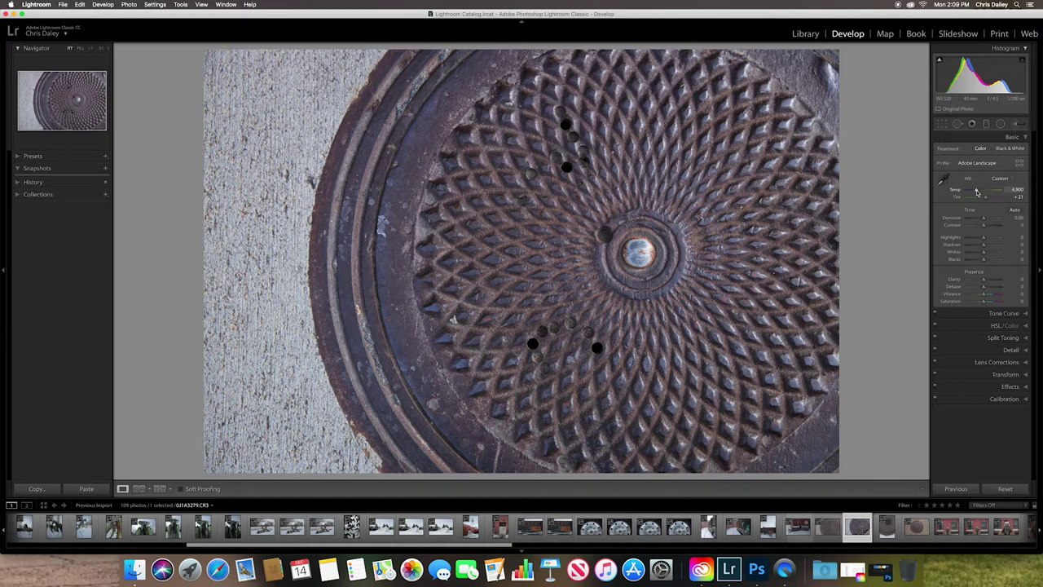
pyautogui.moveTo(978, 191); pyautogui.dragTo(978, 191)
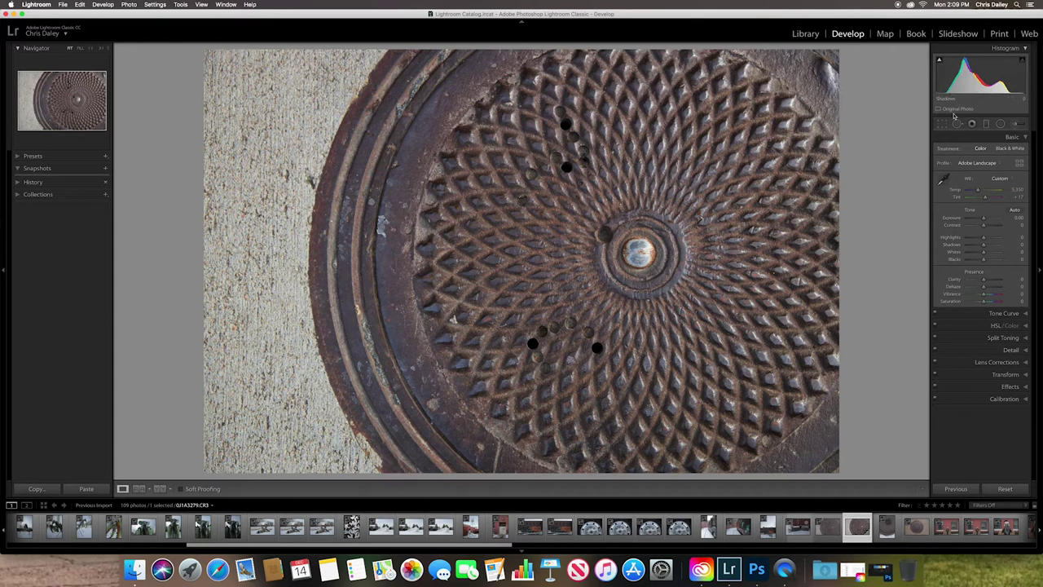
# Set Shadows -56, Contrast +61, Highlights +82 and Exposure +0.10 in the Basic panel
pyautogui.moveTo(962, 81); pyautogui.dragTo(1019, 82)
pyautogui.moveTo(983, 226)
pyautogui.mouseDown()
pyautogui.moveTo(994, 228)
pyautogui.moveTo(984, 220)
pyautogui.mouseUp()
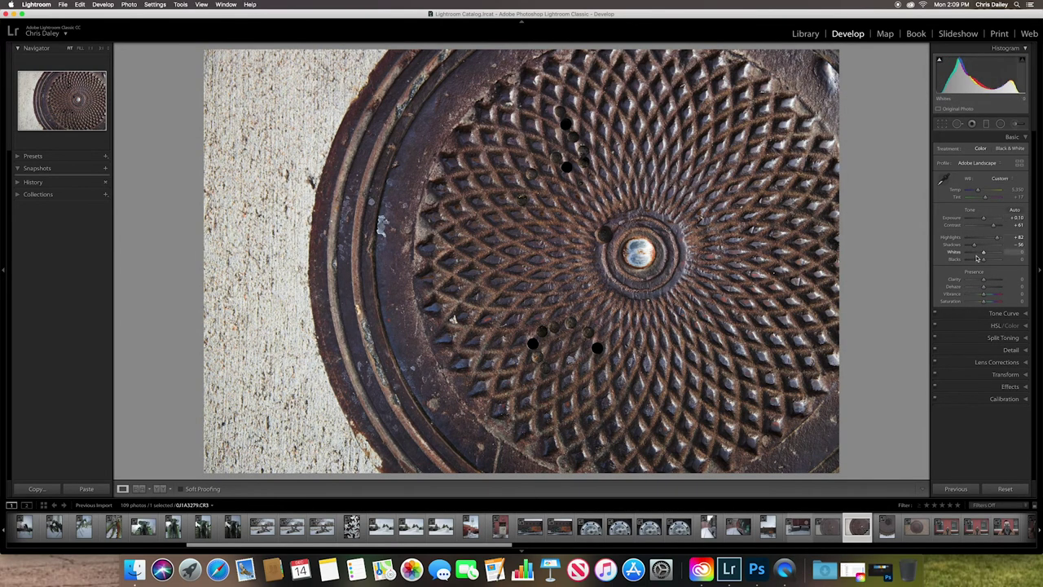
pyautogui.moveTo(983, 220); pyautogui.dragTo(984, 220)
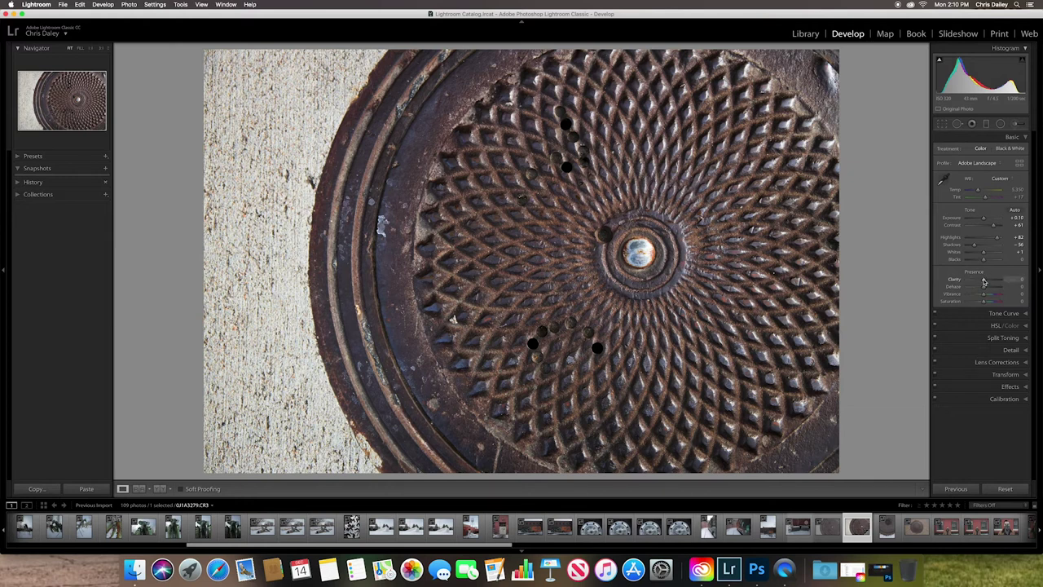
# Settle Clarity at +44 after testing softer values, and try the Dehaze slider
pyautogui.moveTo(984, 281); pyautogui.dragTo(993, 282)
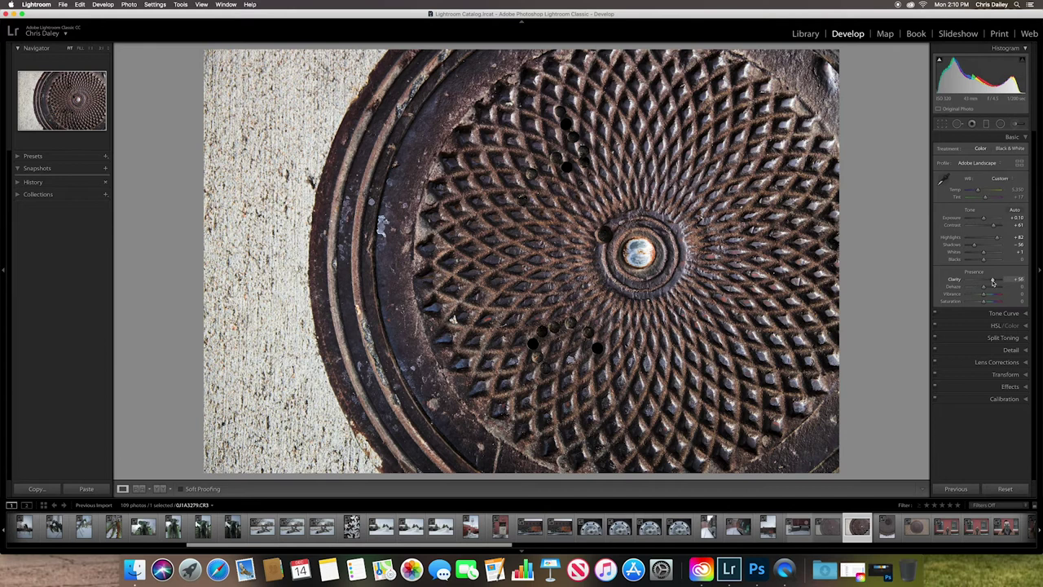
pyautogui.moveTo(992, 282); pyautogui.dragTo(993, 281)
pyautogui.moveTo(993, 281)
pyautogui.mouseDown()
pyautogui.moveTo(964, 283)
pyautogui.moveTo(992, 282)
pyautogui.mouseUp()
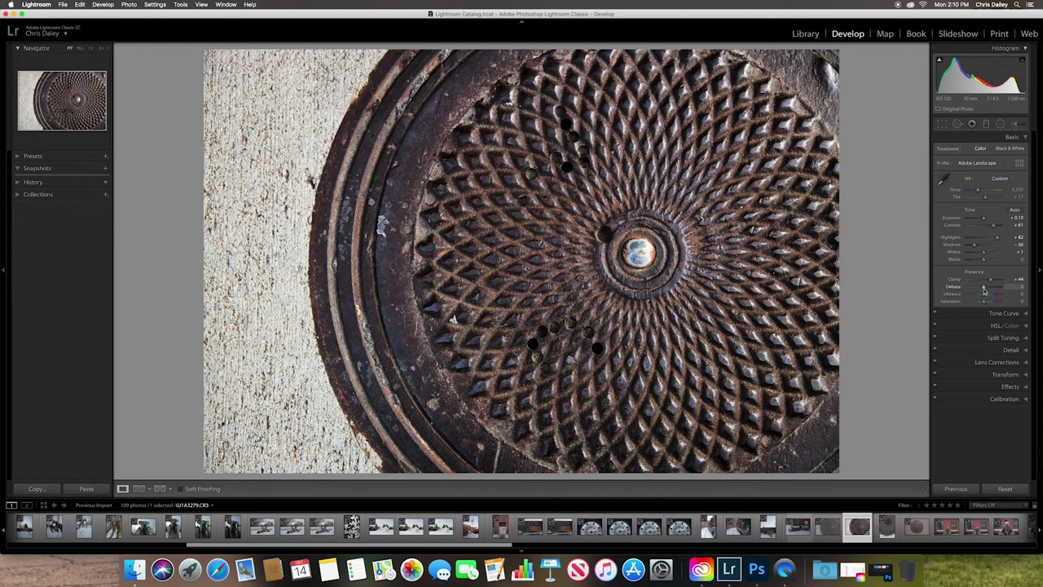
pyautogui.moveTo(985, 290); pyautogui.dragTo(984, 291)
pyautogui.moveTo(984, 297); pyautogui.dragTo(984, 297)
pyautogui.moveTo(986, 297)
pyautogui.mouseDown()
pyautogui.moveTo(998, 299)
pyautogui.moveTo(966, 301)
pyautogui.moveTo(976, 301)
pyautogui.mouseUp()
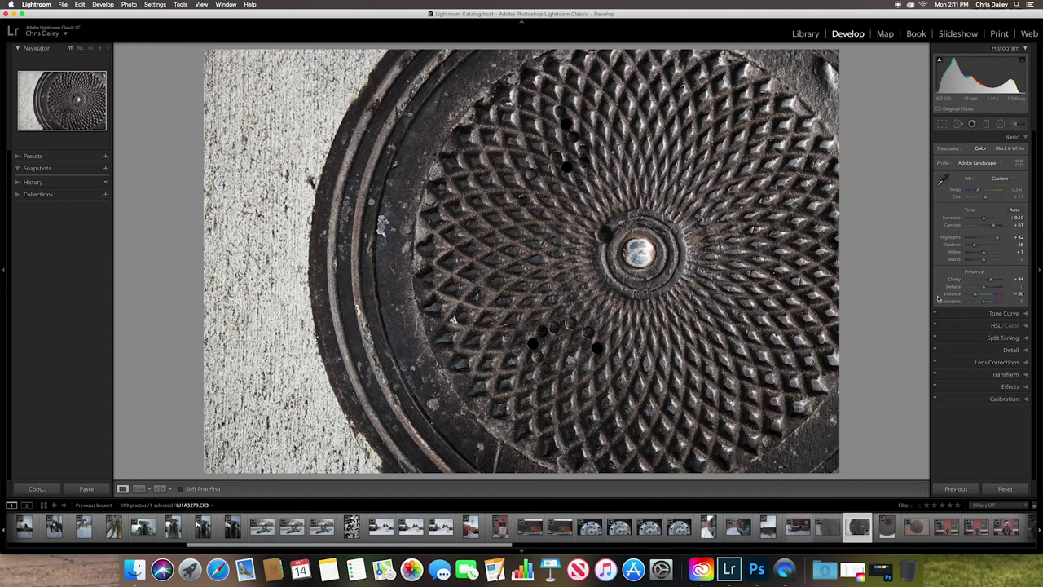
pyautogui.moveTo(976, 297); pyautogui.dragTo(984, 304)
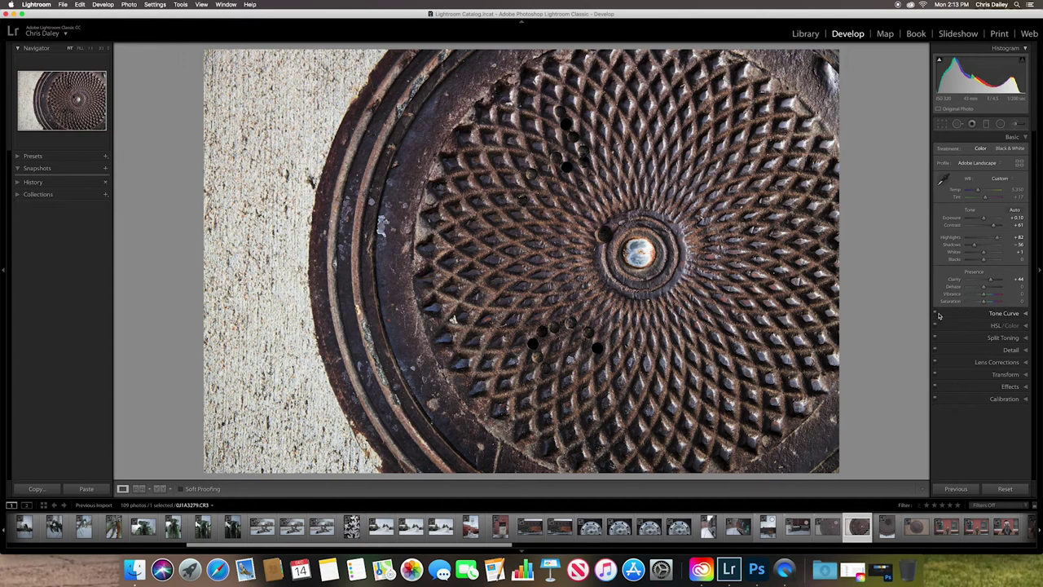
# Raise Tone Curve Lights to +10 and lower Shadows to -19, testing then removing a point-curve point
pyautogui.click(949, 316)
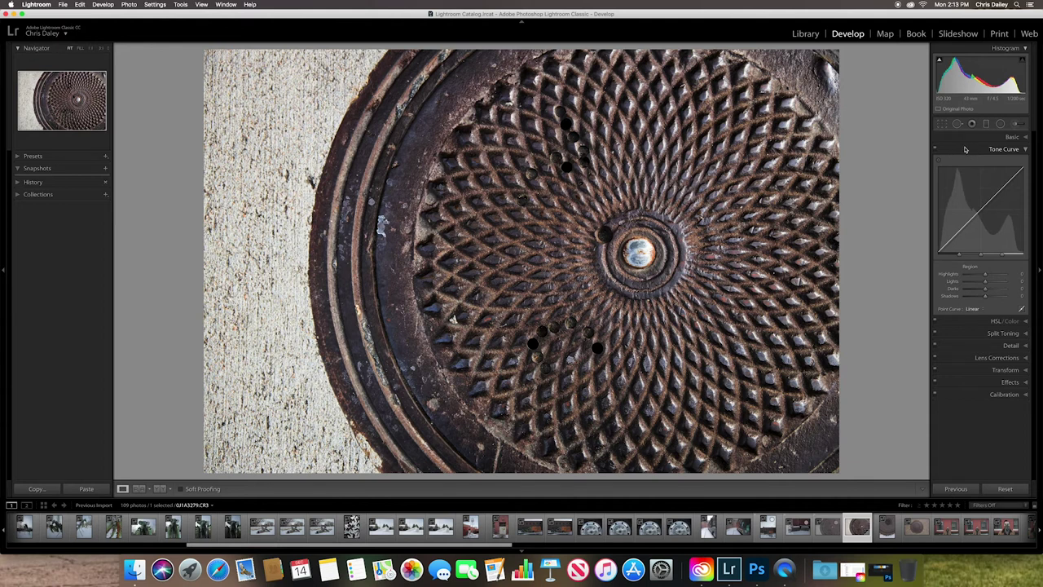
pyautogui.moveTo(1002, 188); pyautogui.dragTo(1001, 186)
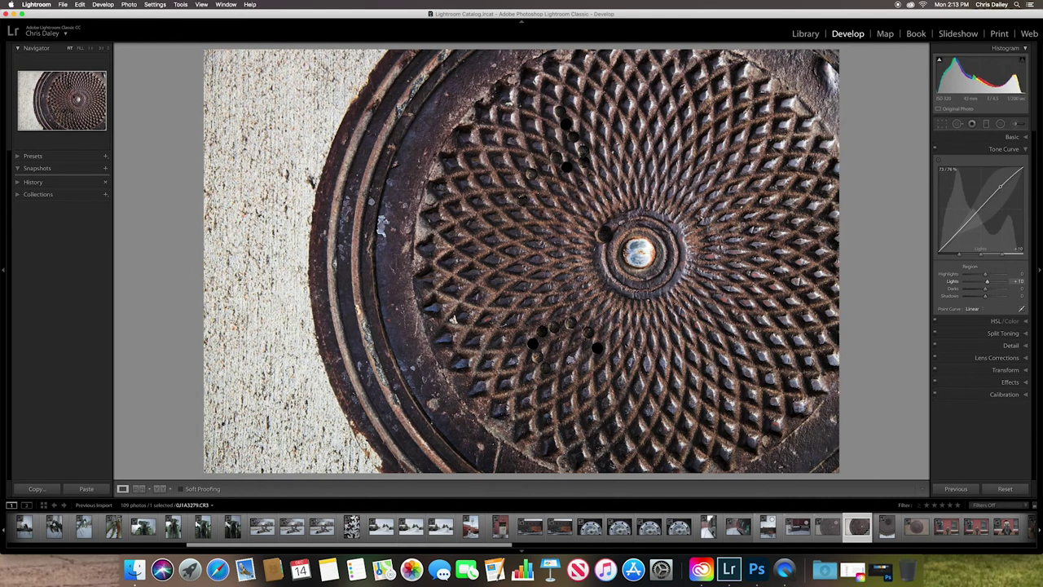
pyautogui.moveTo(955, 235); pyautogui.dragTo(955, 236)
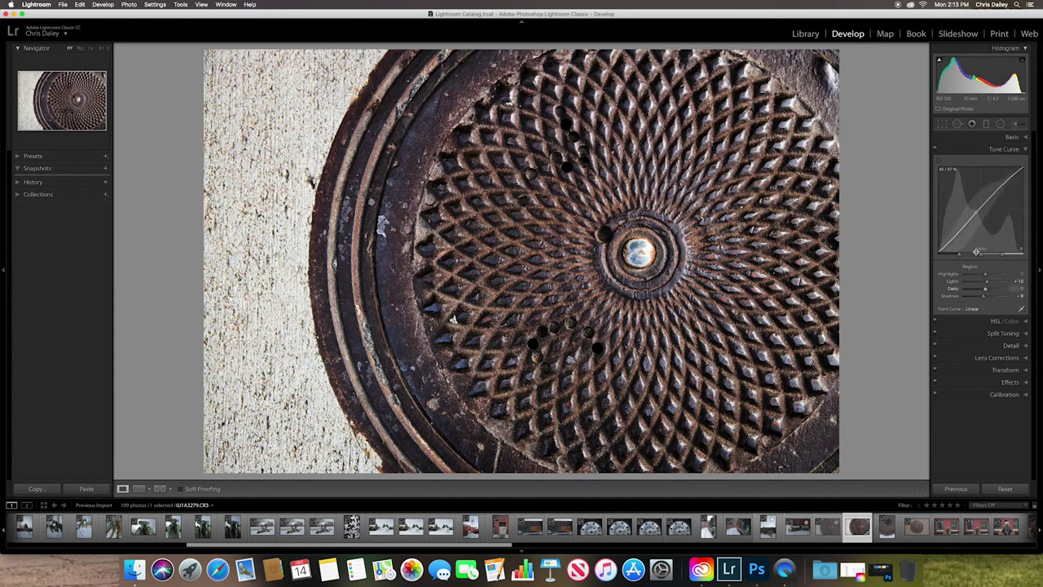
pyautogui.click(985, 309)
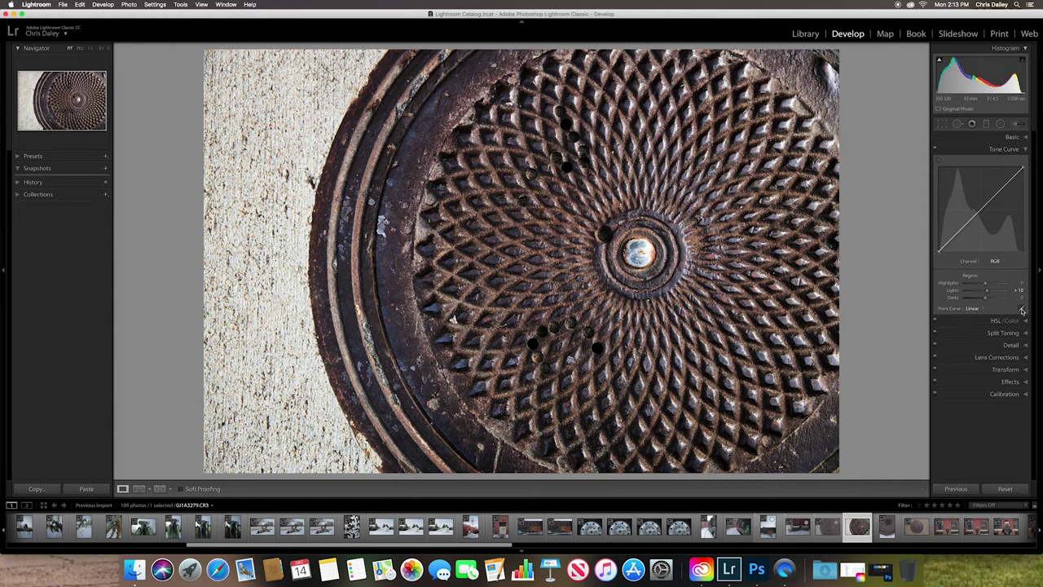
pyautogui.moveTo(1002, 187); pyautogui.dragTo(986, 200)
pyautogui.doubleClick(986, 200)
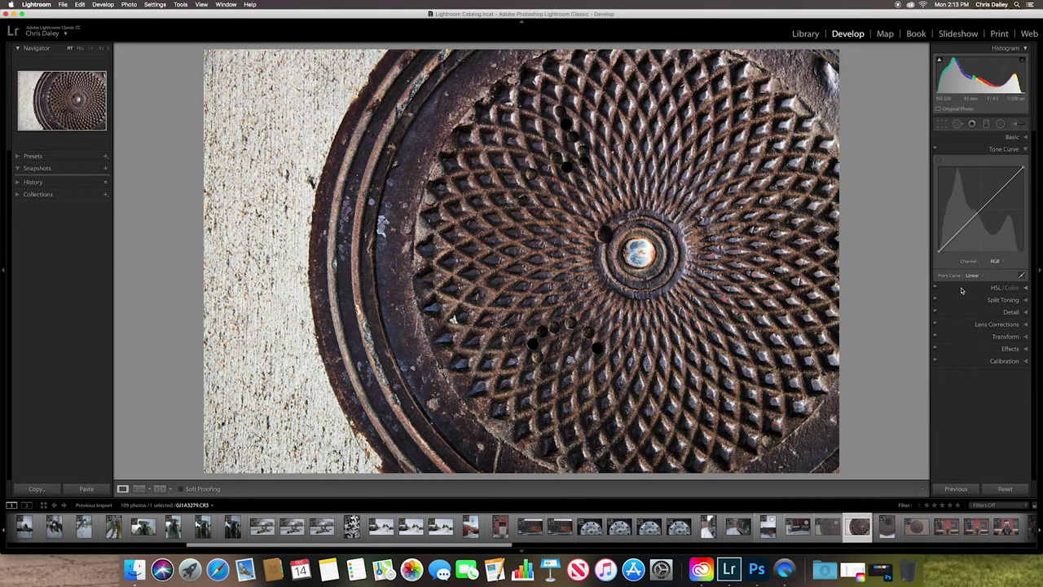
# Expand HSL/Color and look through its Hue, Saturation and Luminance sliders
pyautogui.click(961, 290)
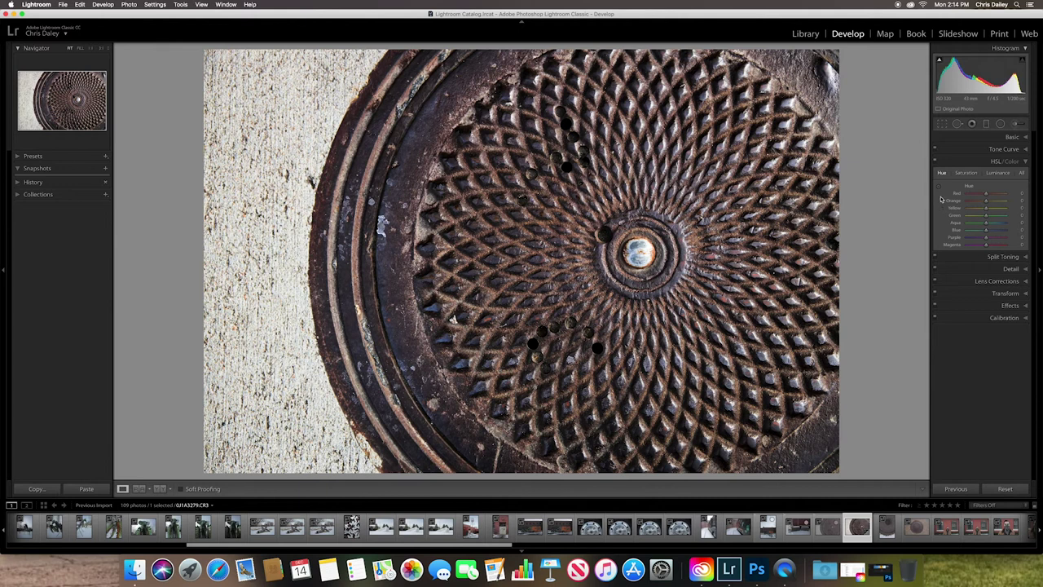
pyautogui.click(938, 188)
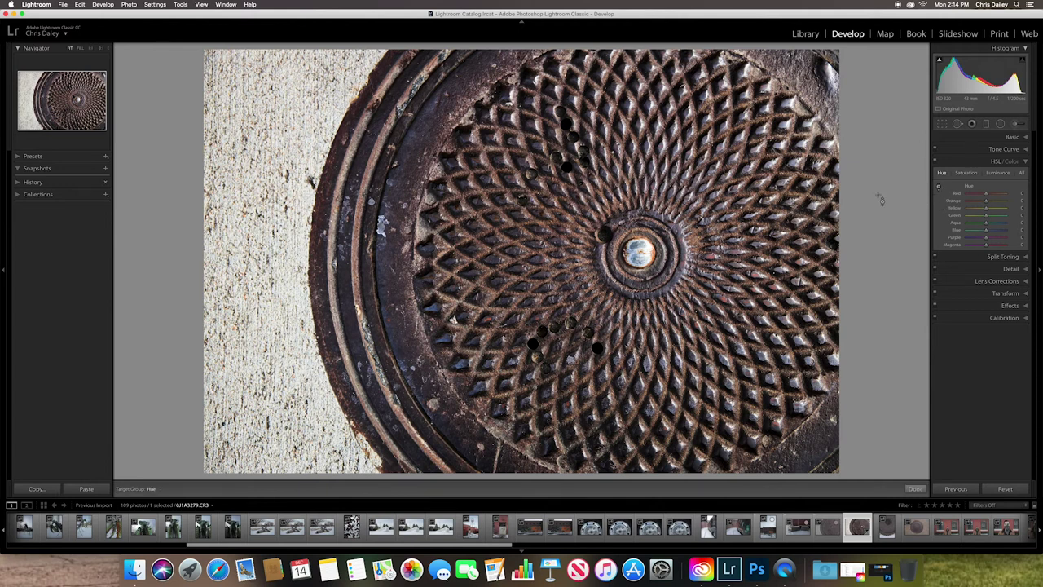
pyautogui.press('Escape')
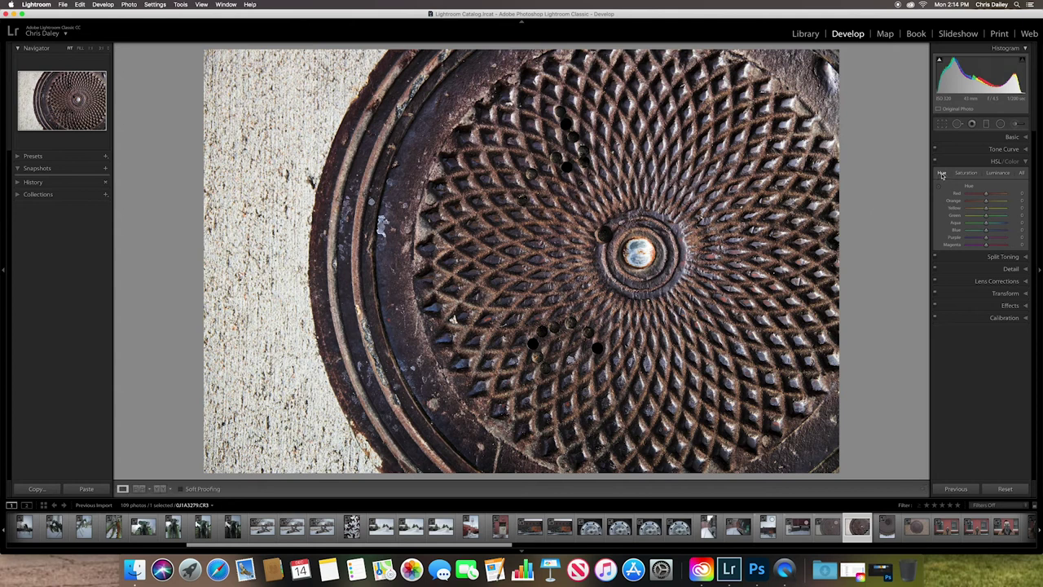
pyautogui.click(966, 174)
pyautogui.click(995, 173)
pyautogui.click(964, 175)
# Test desaturating purples and blues with the targeted tool, then reset Orange saturation to 0
pyautogui.click(940, 189)
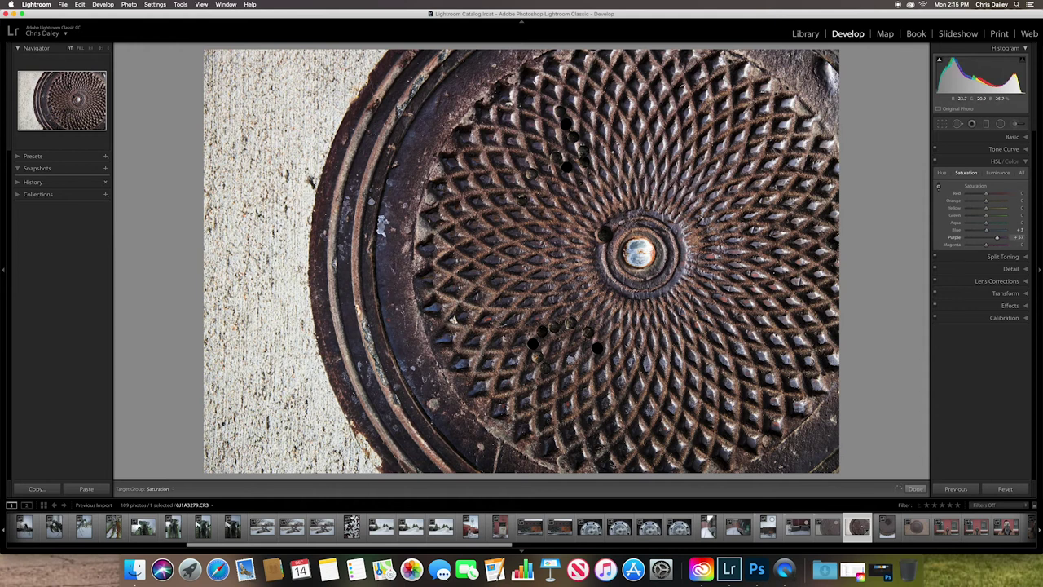
pyautogui.moveTo(452, 320); pyautogui.dragTo(453, 319)
pyautogui.doubleClick(969, 201)
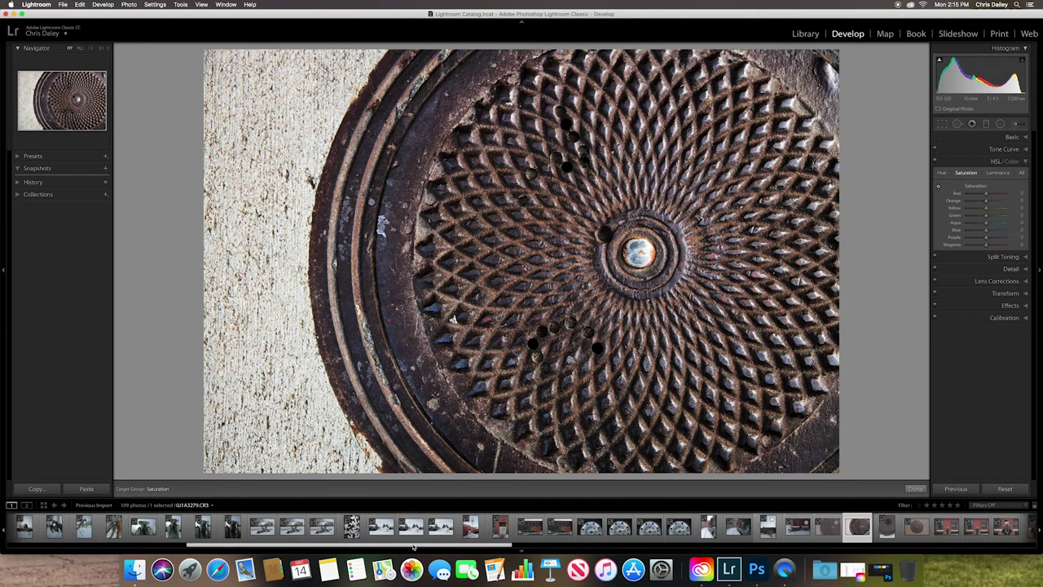
pyautogui.moveTo(414, 548); pyautogui.dragTo(321, 543)
# Load the wheelbarrow photo, convert it to black and white, set Clarity +56, Whites -11, Blacks +14
pyautogui.click(317, 527)
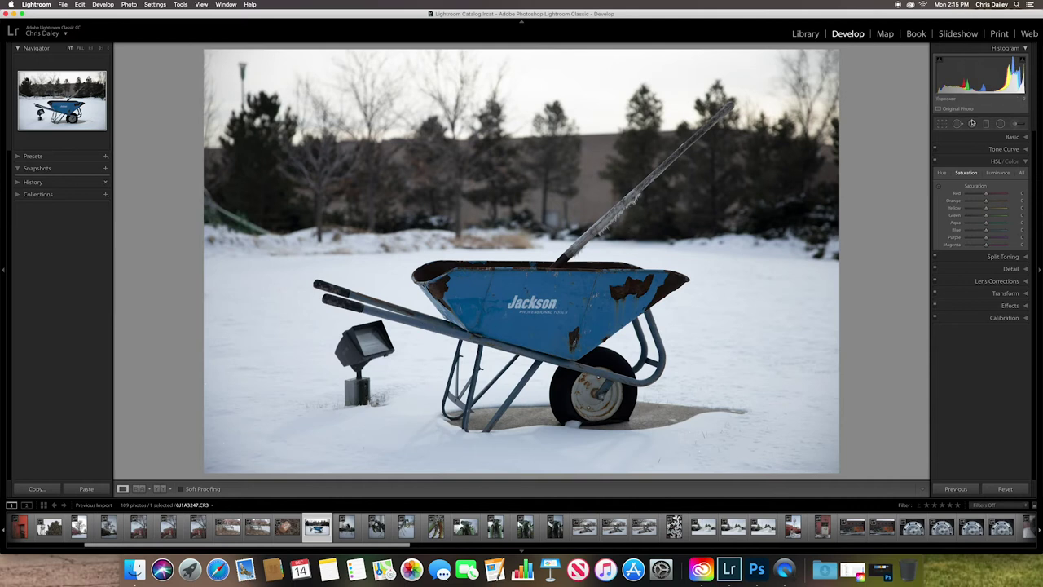
pyautogui.click(1006, 138)
pyautogui.click(1010, 149)
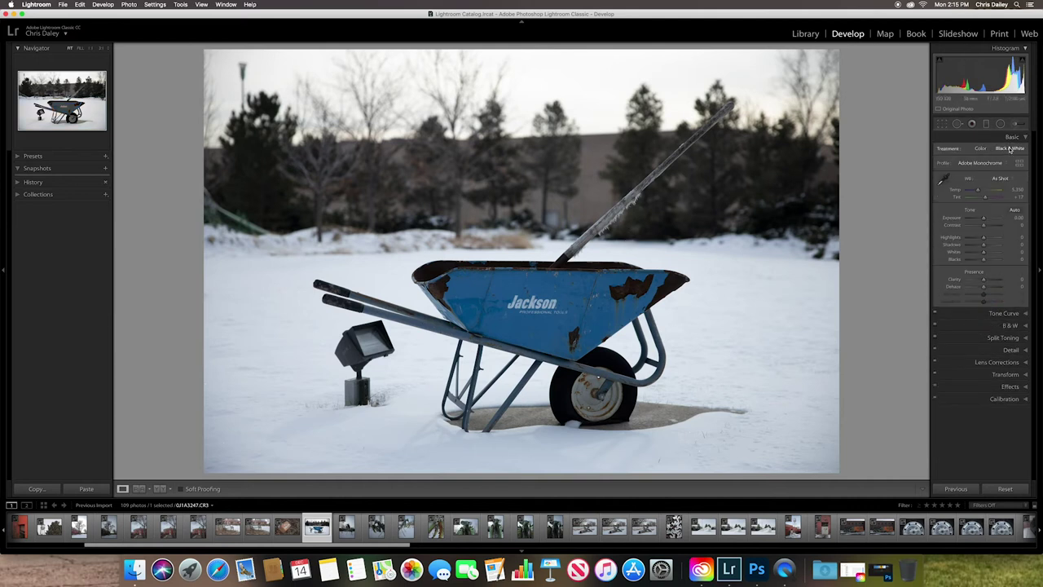
pyautogui.moveTo(984, 281)
pyautogui.mouseDown()
pyautogui.moveTo(996, 281)
pyautogui.moveTo(984, 288)
pyautogui.mouseUp()
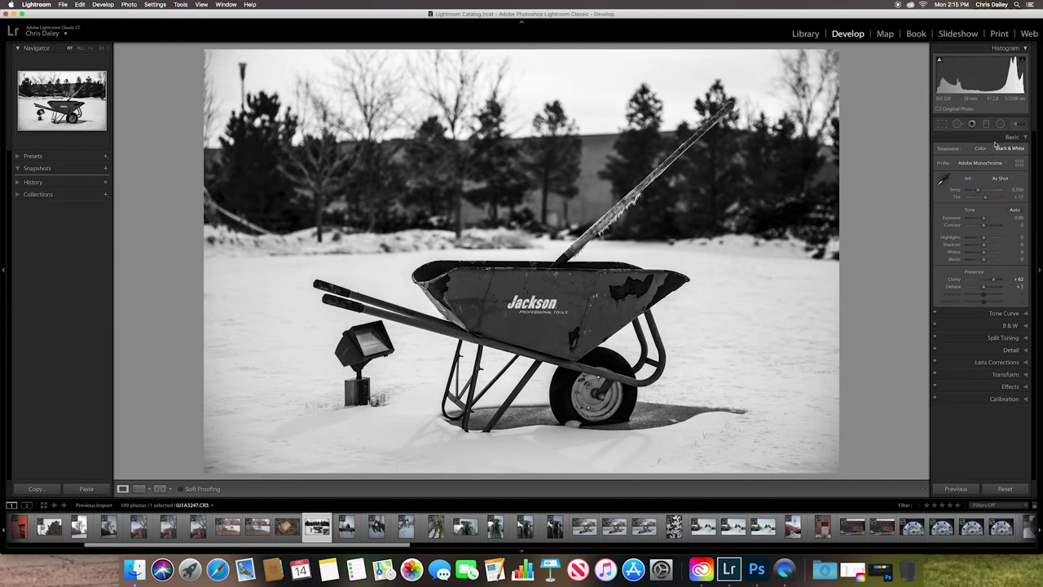
pyautogui.moveTo(1018, 75); pyautogui.dragTo(1009, 75)
pyautogui.moveTo(941, 80); pyautogui.dragTo(945, 80)
# Use the B&W mix targeted tool to set Blue +58, Red +61 and Orange +49
pyautogui.click(997, 327)
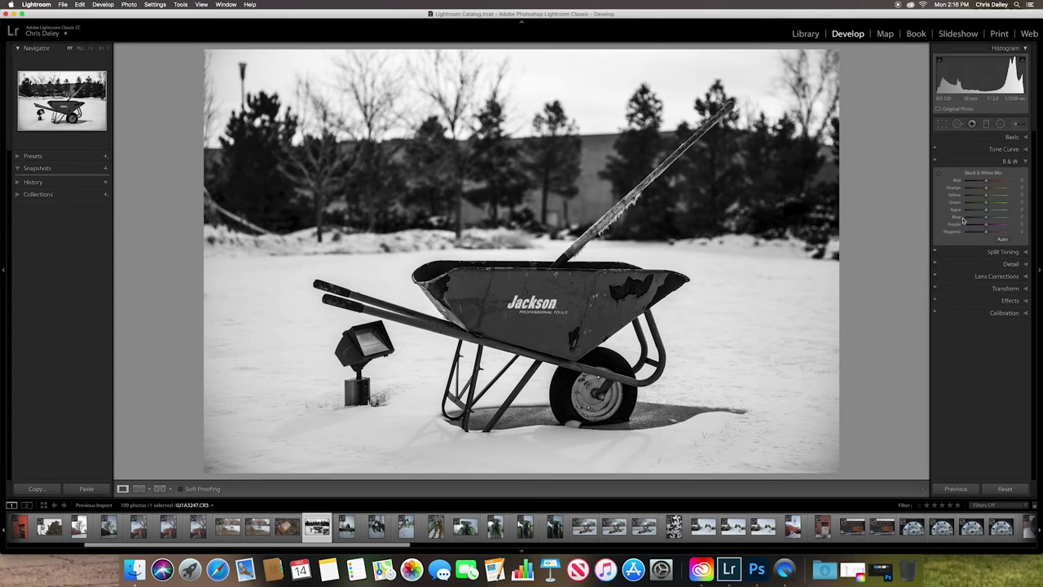
pyautogui.click(940, 176)
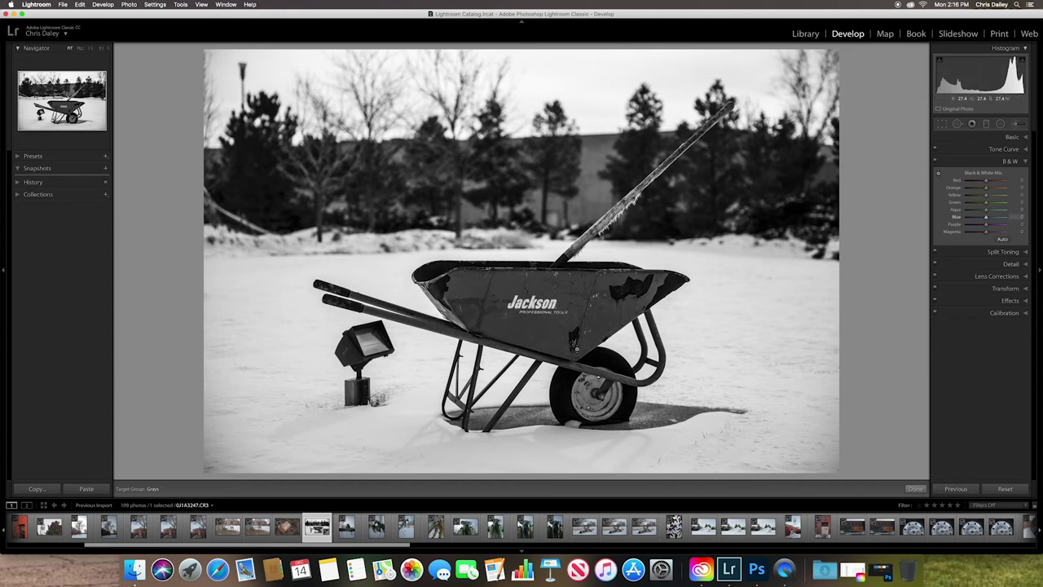
pyautogui.moveTo(501, 328)
pyautogui.mouseDown()
pyautogui.moveTo(501, 297)
pyautogui.moveTo(501, 308)
pyautogui.mouseUp()
pyautogui.moveTo(658, 293); pyautogui.dragTo(758, 331)
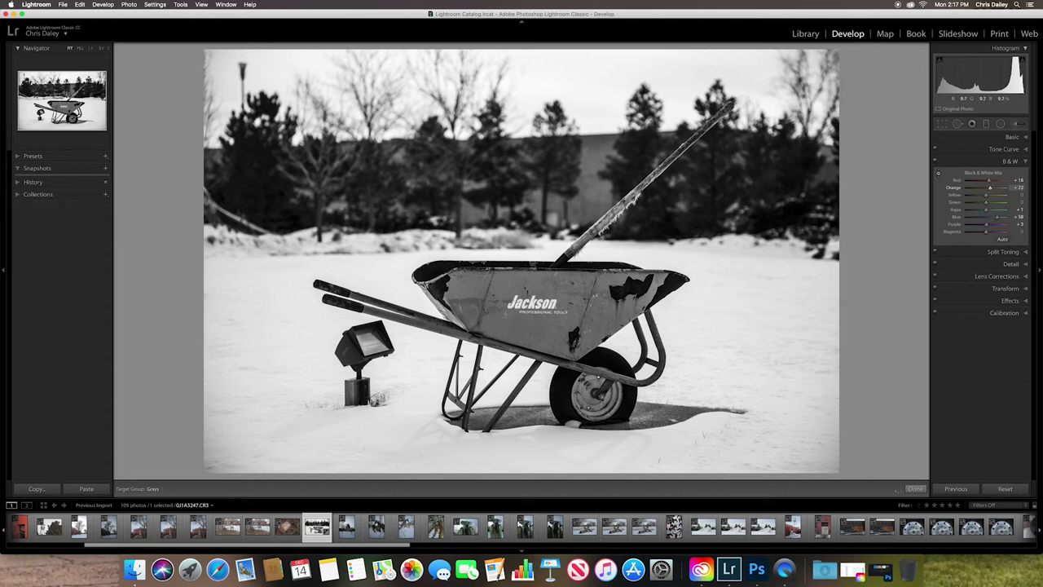
pyautogui.moveTo(514, 242); pyautogui.dragTo(514, 243)
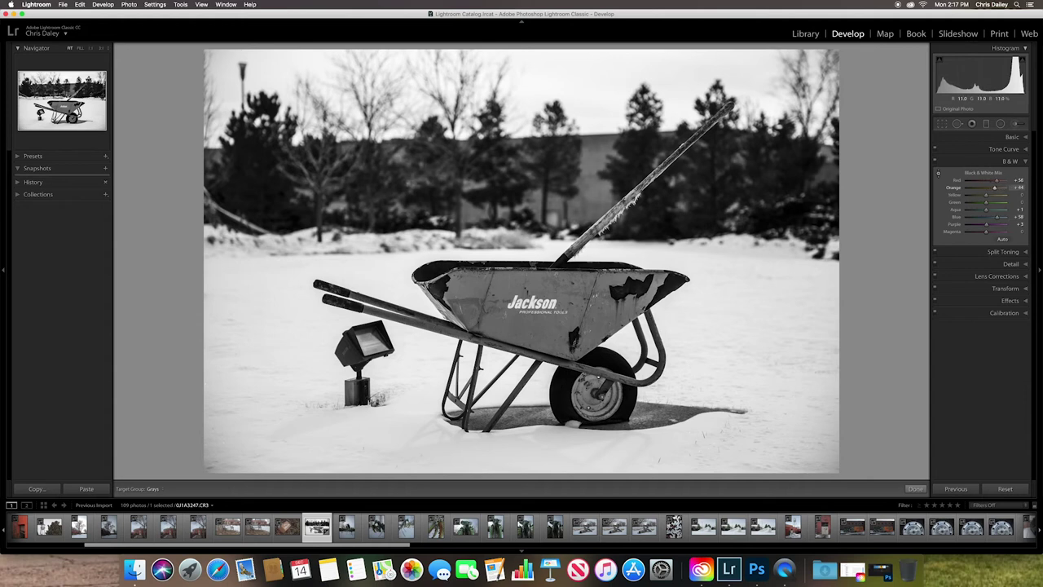
pyautogui.moveTo(514, 243)
pyautogui.mouseDown()
pyautogui.moveTo(515, 228)
pyautogui.moveTo(514, 239)
pyautogui.mouseUp()
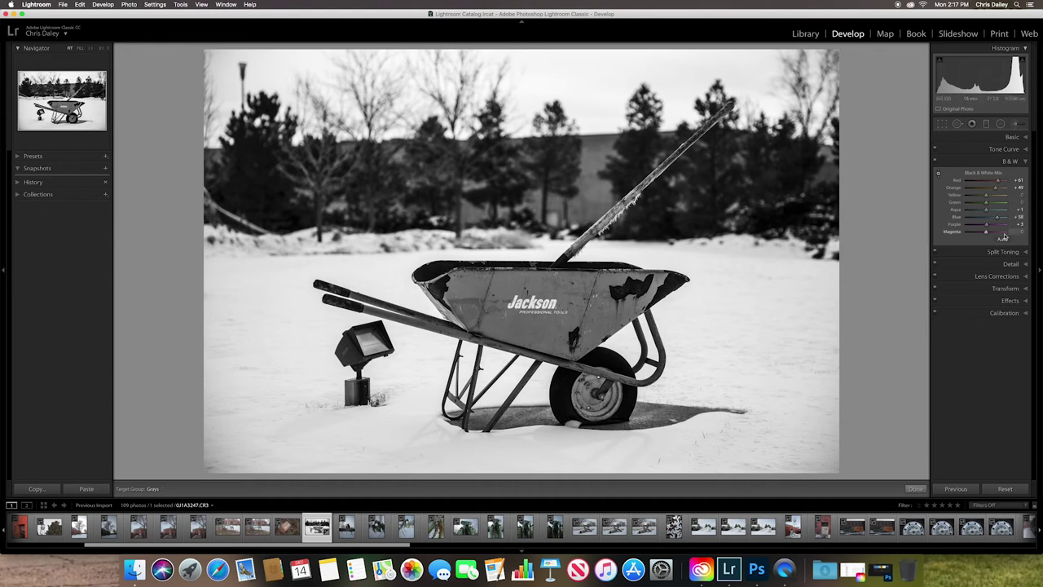
# Set Split Toning Shadows Hue to 40 and Saturation to 22
pyautogui.click(955, 254)
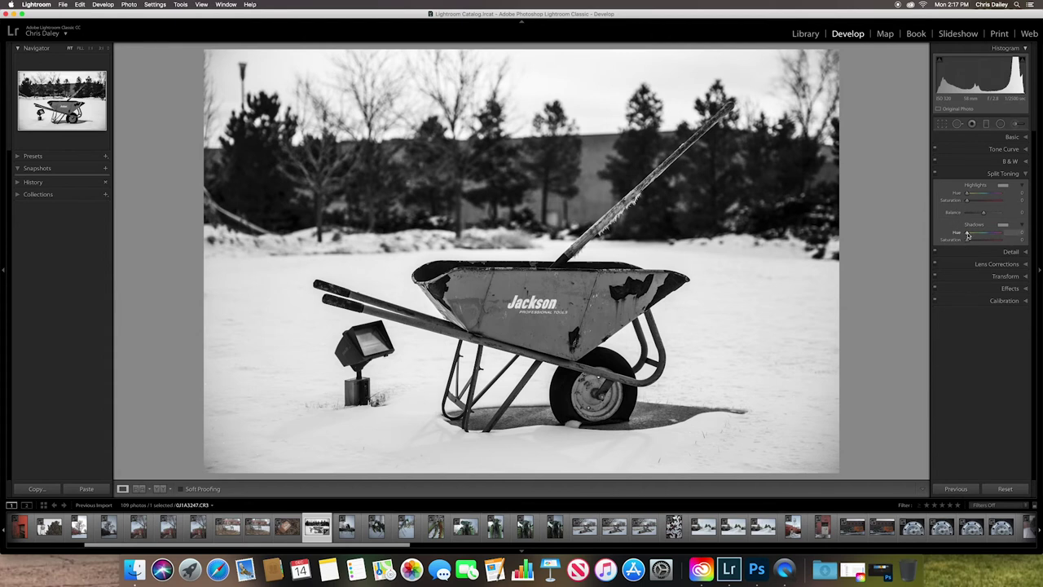
pyautogui.moveTo(968, 235); pyautogui.dragTo(973, 241)
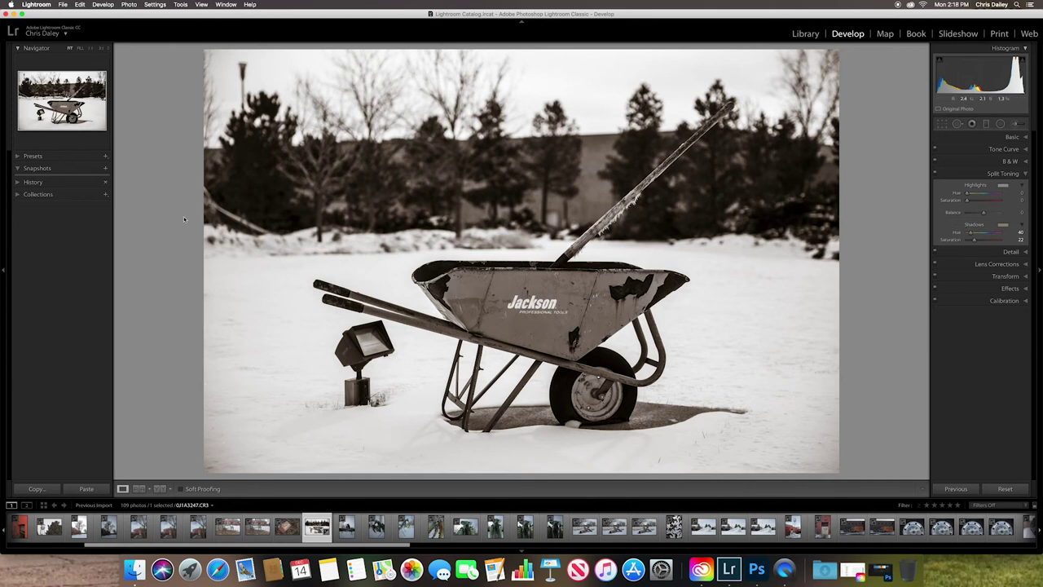
# Compare earlier History states and settle on the Clarity step, leaving the wheelbarrow photo neutral black and white
pyautogui.click(33, 182)
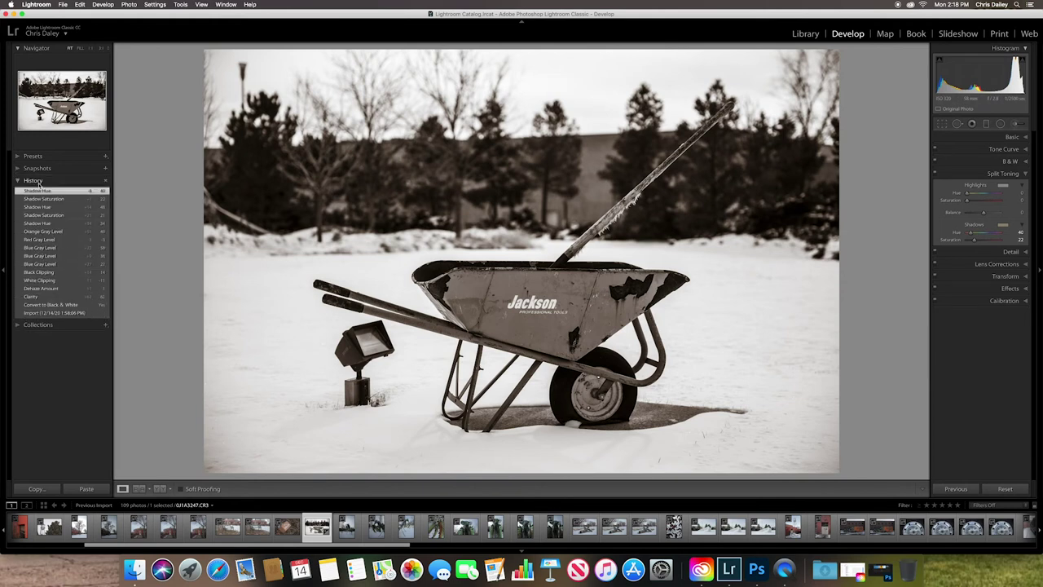
pyautogui.click(49, 314)
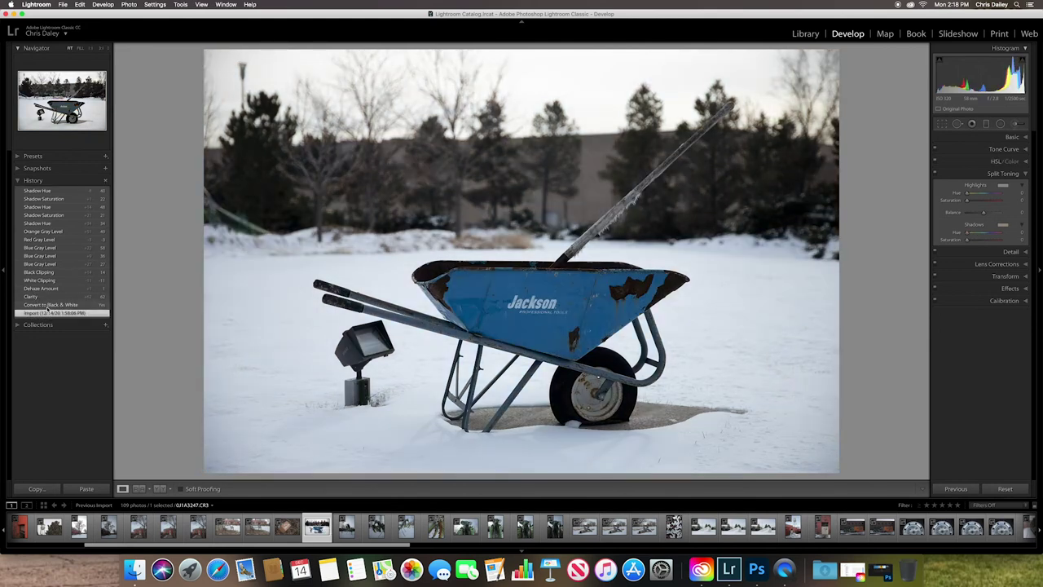
pyautogui.click(49, 305)
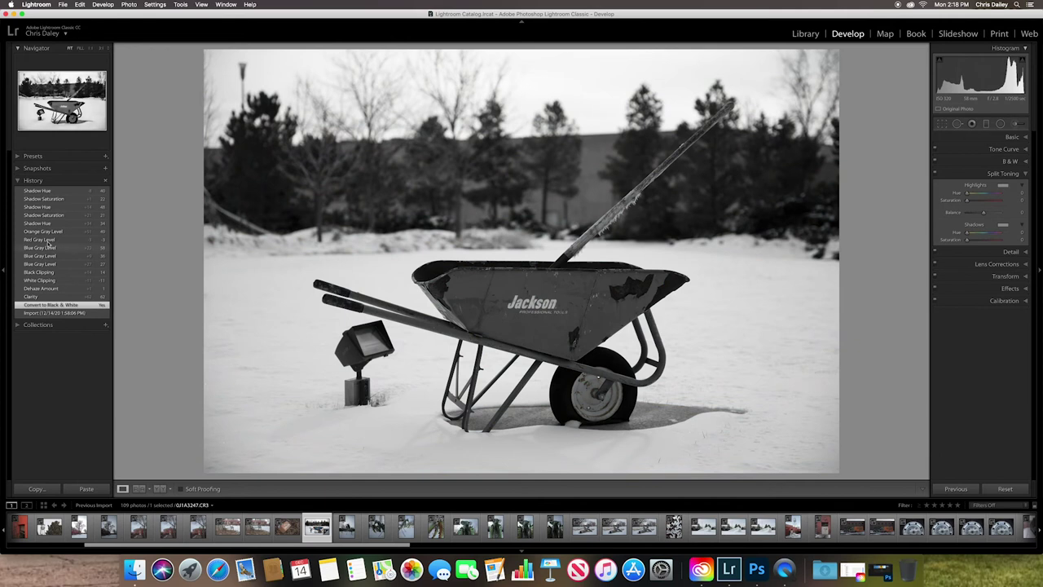
pyautogui.click(32, 296)
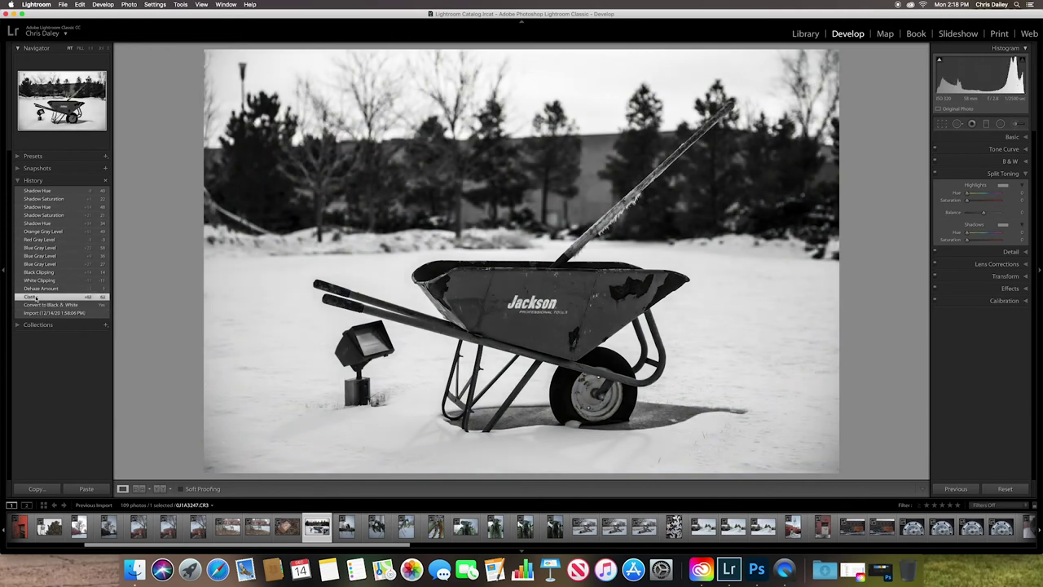
pyautogui.click(40, 290)
pyautogui.click(39, 305)
pyautogui.click(33, 297)
pyautogui.click(35, 291)
pyautogui.click(33, 297)
# Inspect the frosty handle at 1:1 and apply Luminance noise reduction 25 with Sharpening Amount 53
pyautogui.click(18, 181)
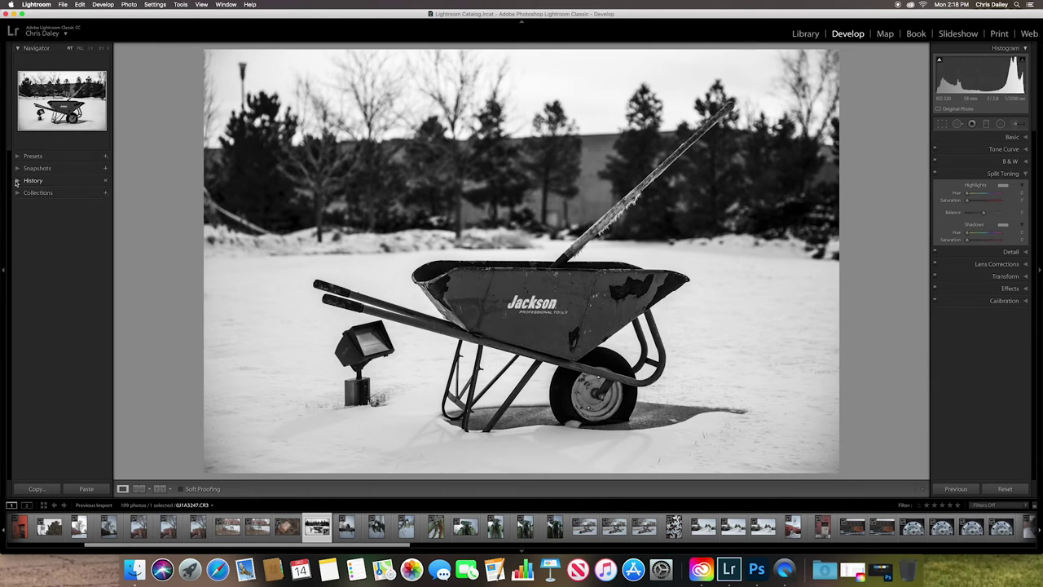
pyautogui.click(1003, 253)
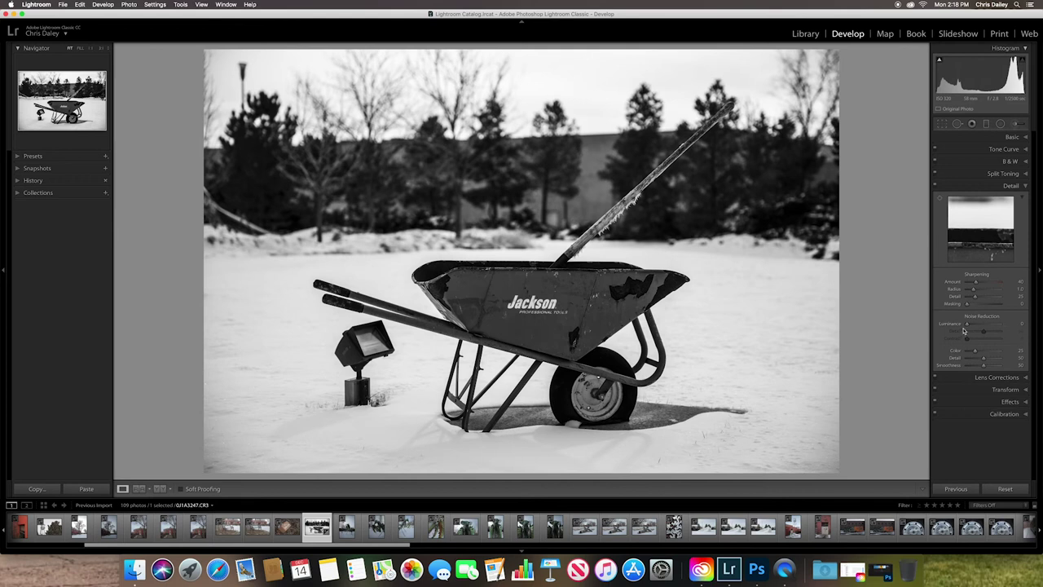
pyautogui.click(673, 209)
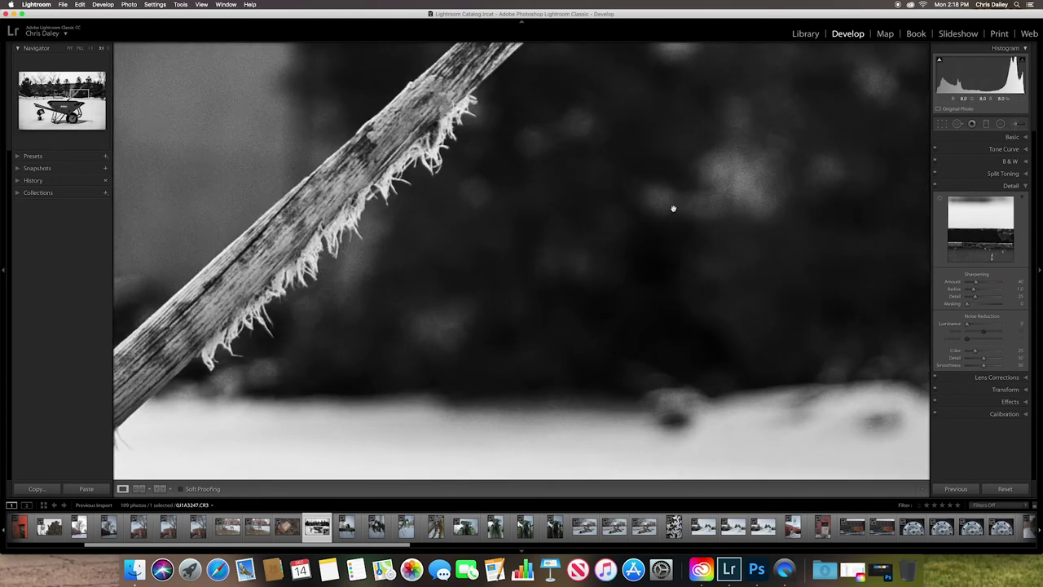
pyautogui.moveTo(577, 196); pyautogui.dragTo(815, 237)
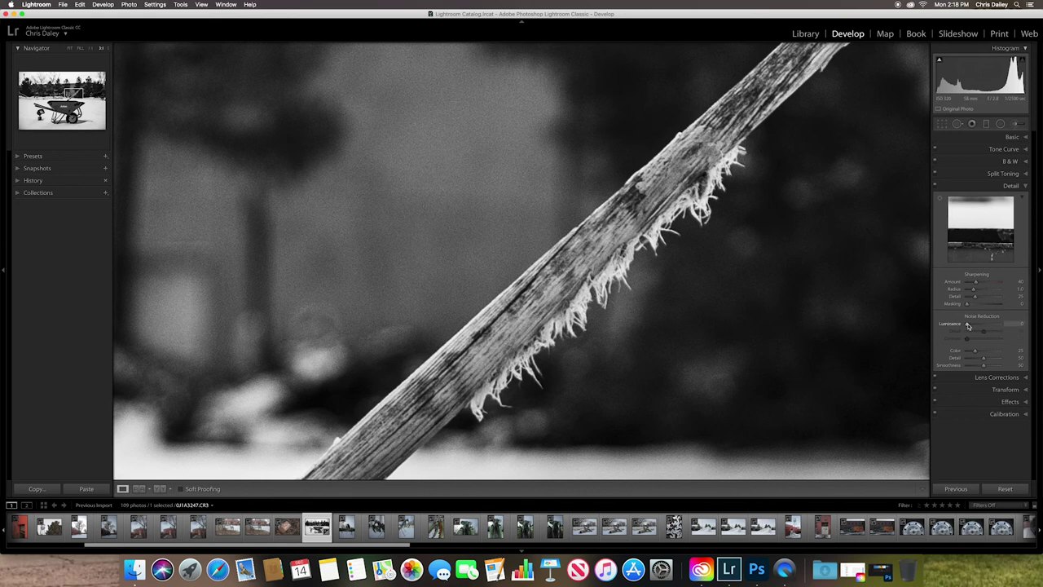
pyautogui.moveTo(967, 325); pyautogui.dragTo(991, 325)
pyautogui.moveTo(990, 324); pyautogui.dragTo(975, 326)
# Show the Transform panel and bring up the church door photo fitted in the view
pyautogui.click(984, 378)
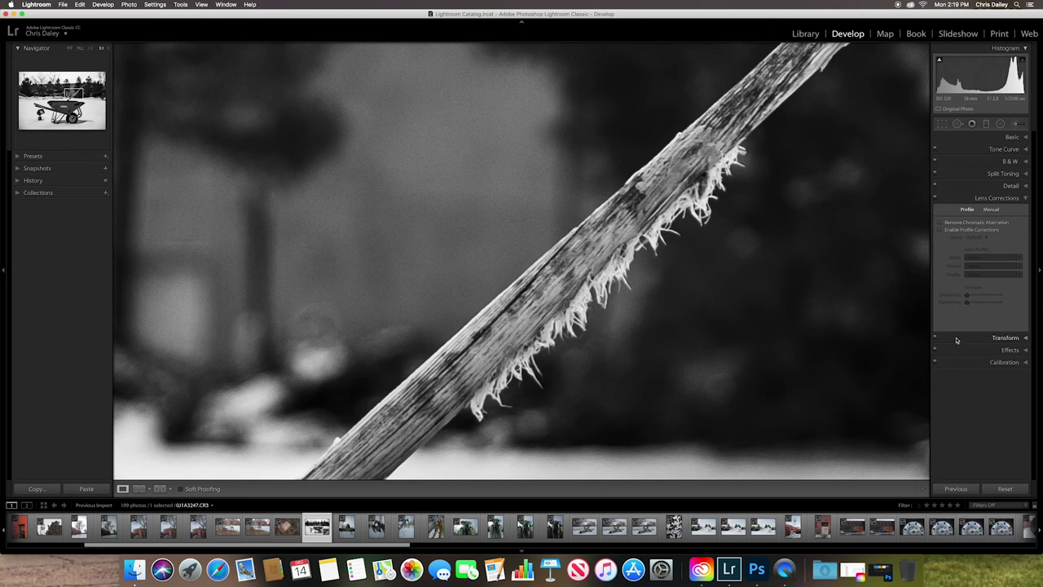
pyautogui.click(956, 341)
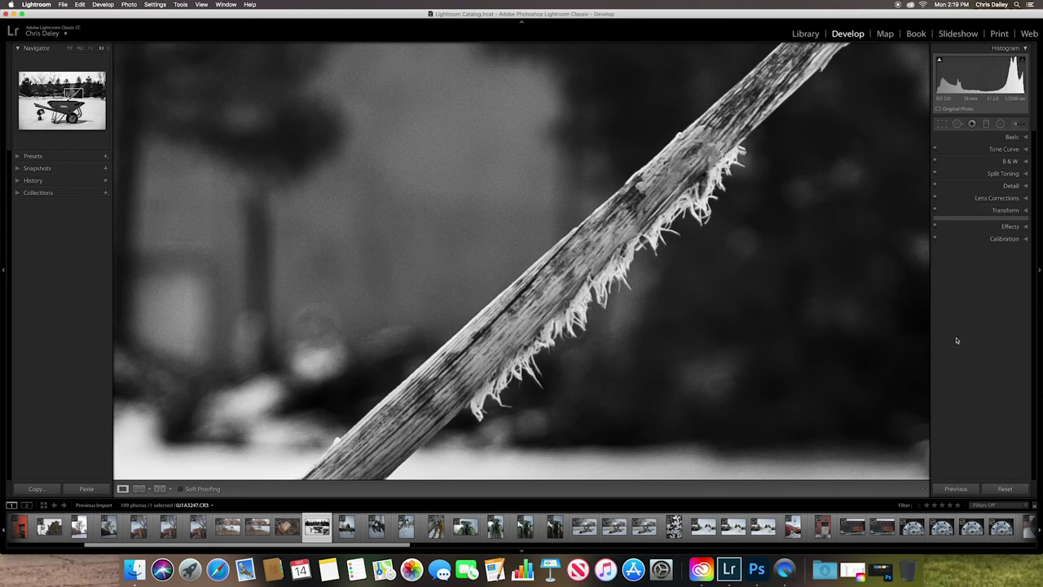
pyautogui.click(750, 422)
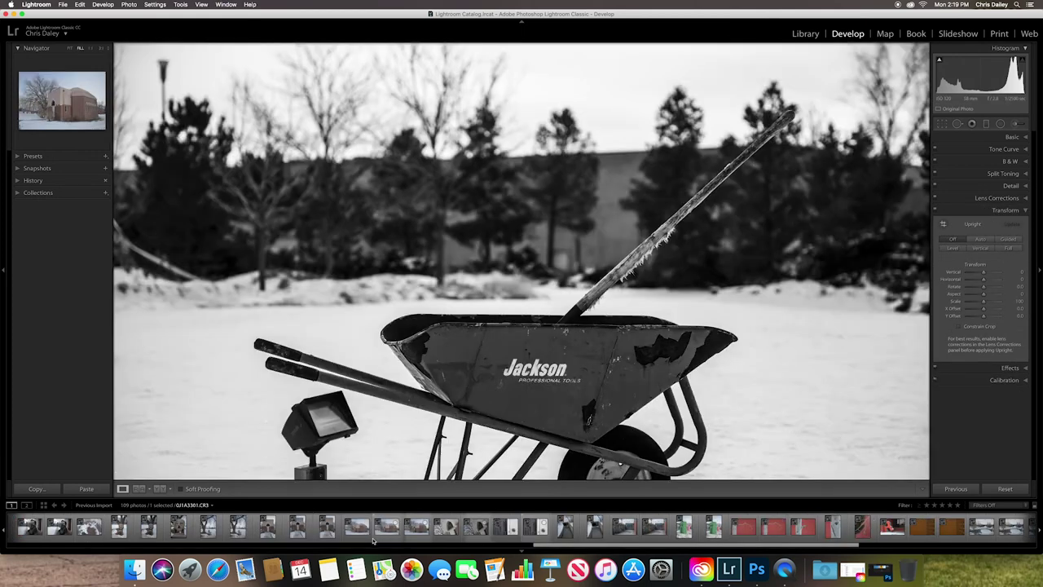
pyautogui.click(334, 528)
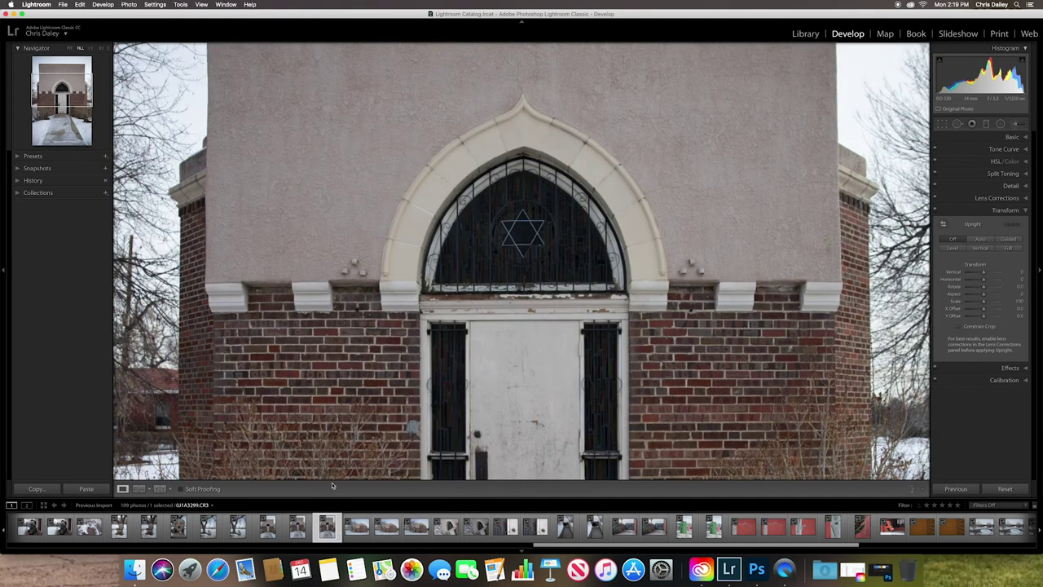
pyautogui.press('XF86AudioRaiseVolume')
pyautogui.press('super+minus')
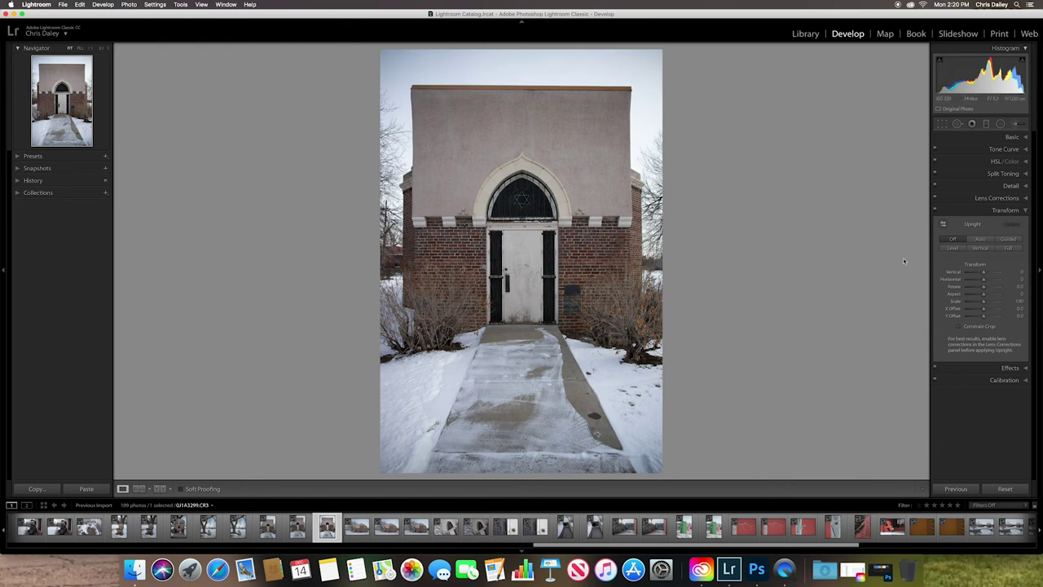
# Try Upright Full, Vertical and Level on the church door, then select the graffiti alley photo
pyautogui.click(1003, 249)
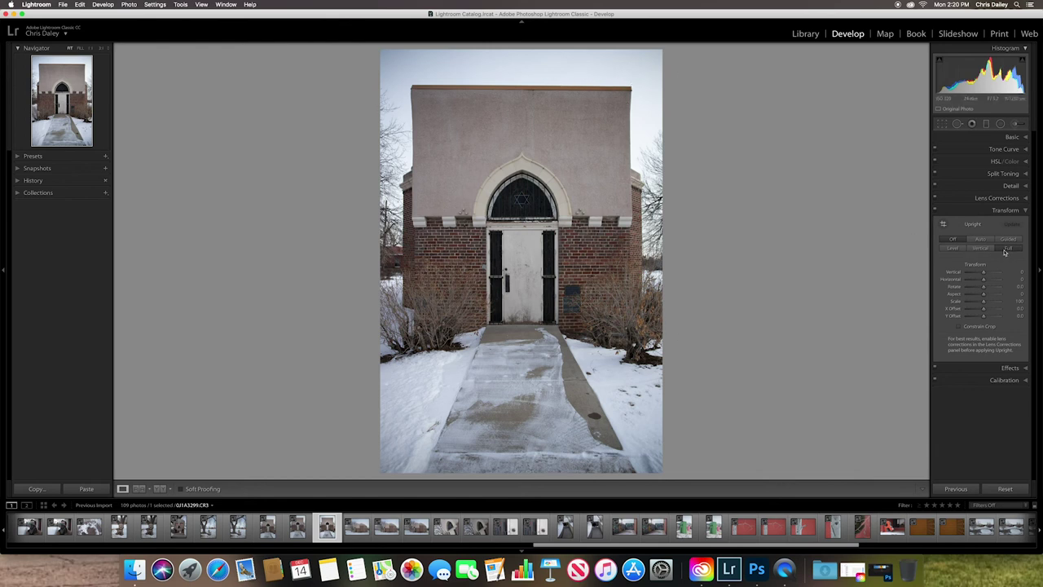
pyautogui.click(982, 250)
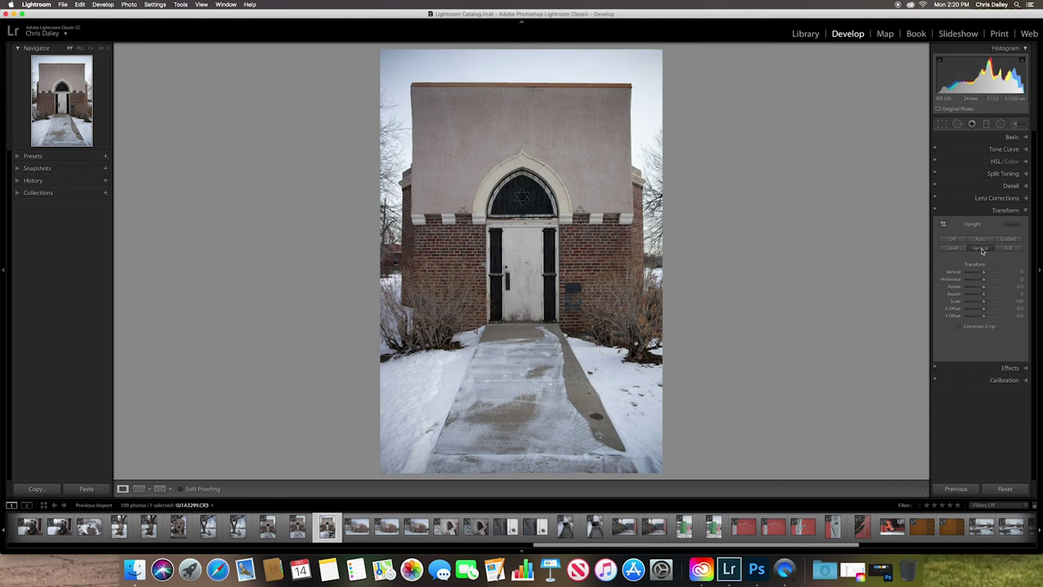
pyautogui.click(954, 249)
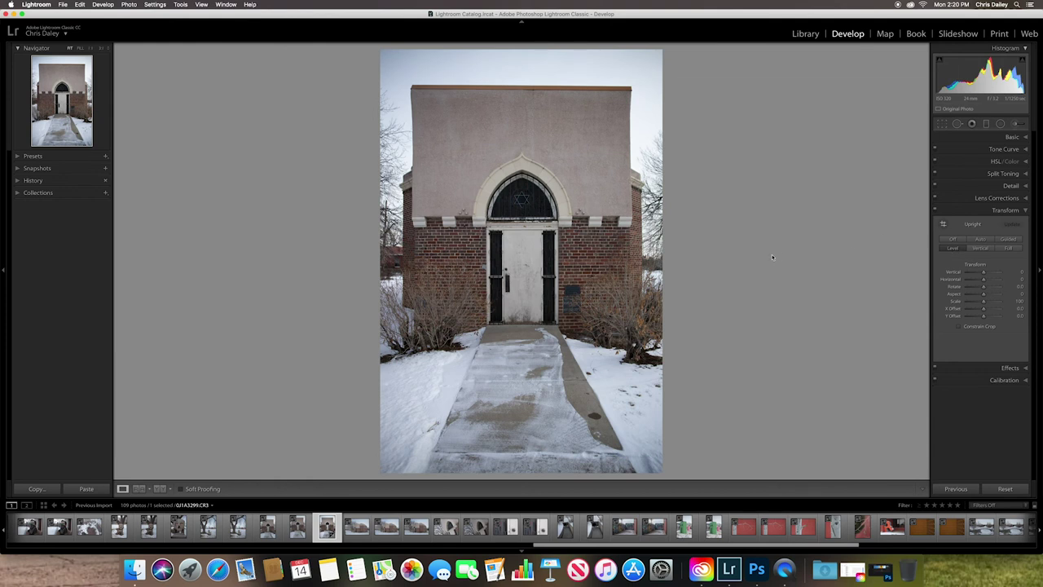
pyautogui.click(652, 530)
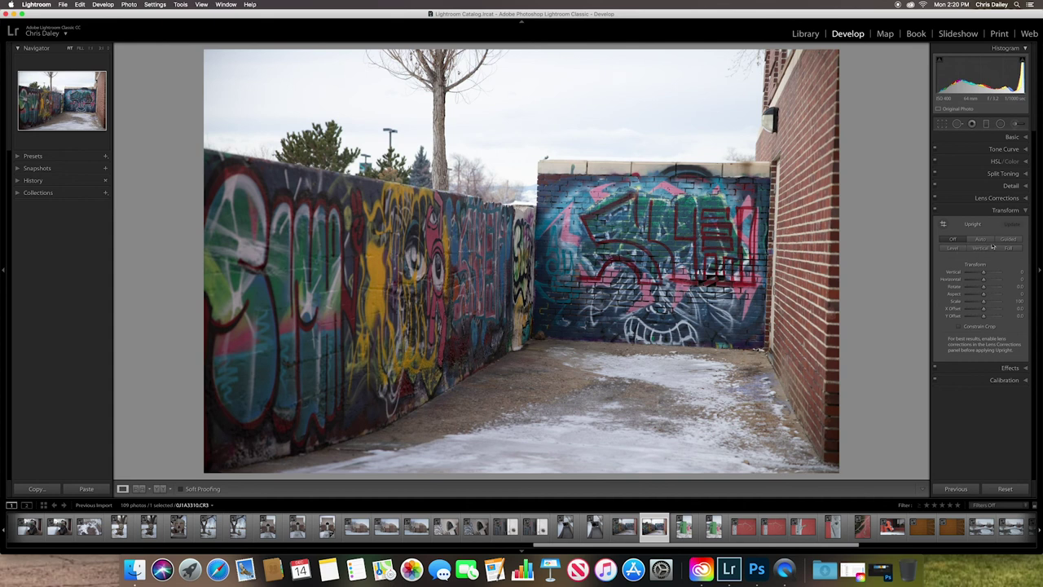
# Apply Upright Level and a Highlight Priority post-crop vignette (Amount -19, Midpoint 32) to the graffiti photo
pyautogui.click(954, 249)
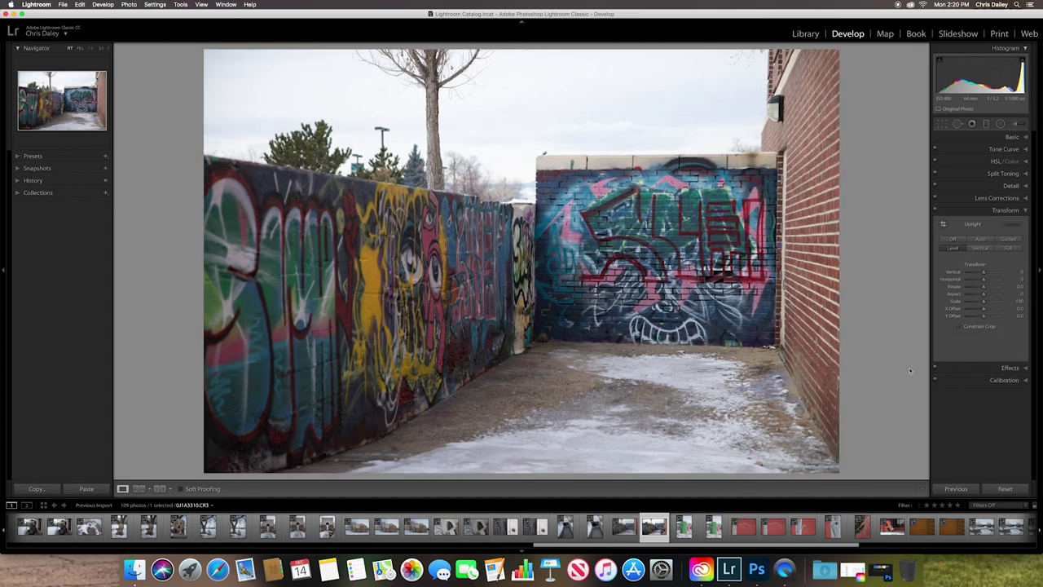
pyautogui.click(971, 368)
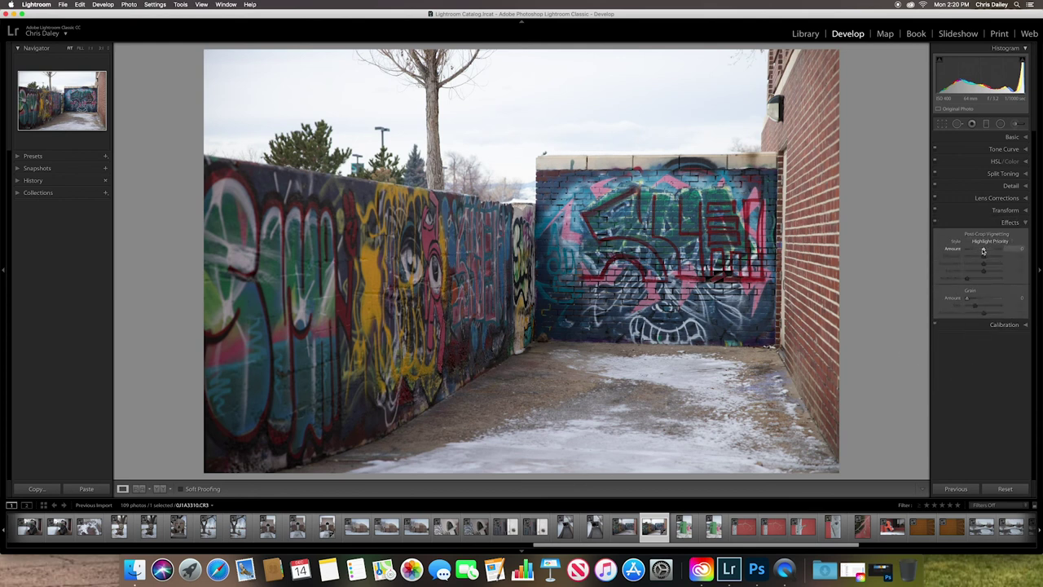
pyautogui.moveTo(983, 252)
pyautogui.mouseDown()
pyautogui.moveTo(960, 265)
pyautogui.moveTo(987, 261)
pyautogui.moveTo(990, 250)
pyautogui.moveTo(980, 252)
pyautogui.mouseUp()
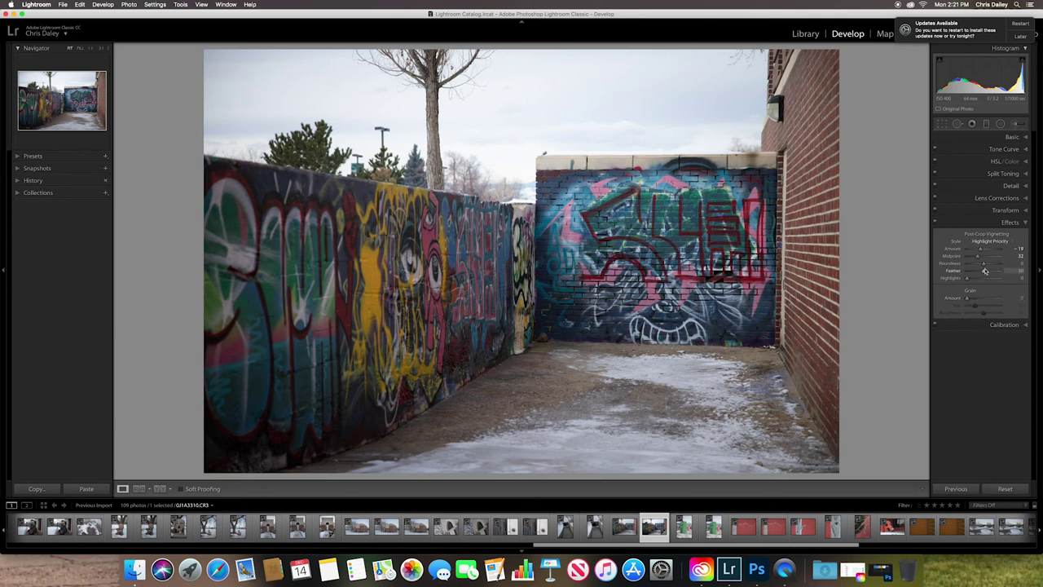
# Convert the graffiti photo to black and white and raise its Clarity
pyautogui.click(1005, 140)
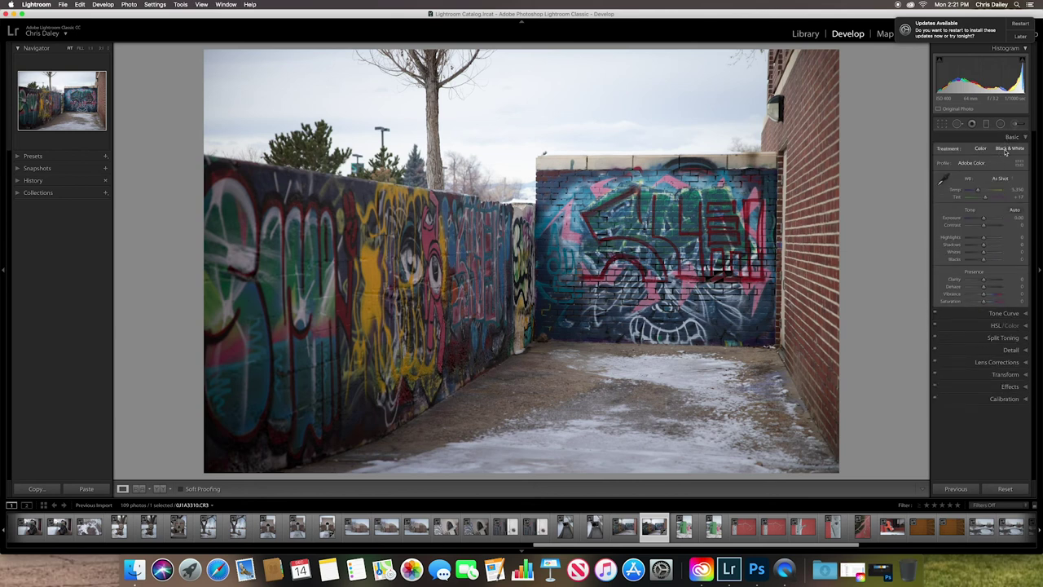
pyautogui.click(1008, 148)
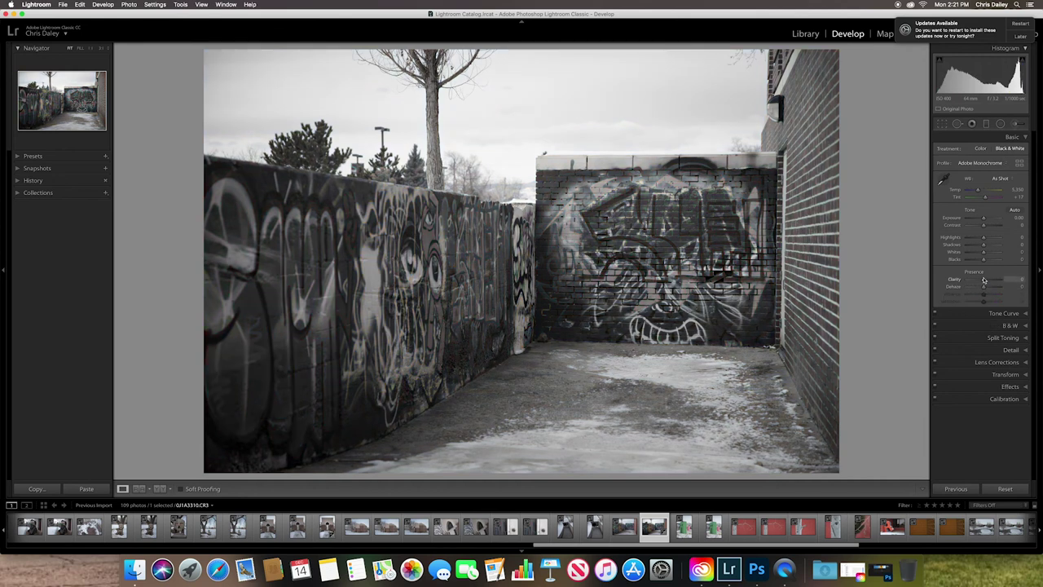
pyautogui.moveTo(983, 278); pyautogui.dragTo(992, 282)
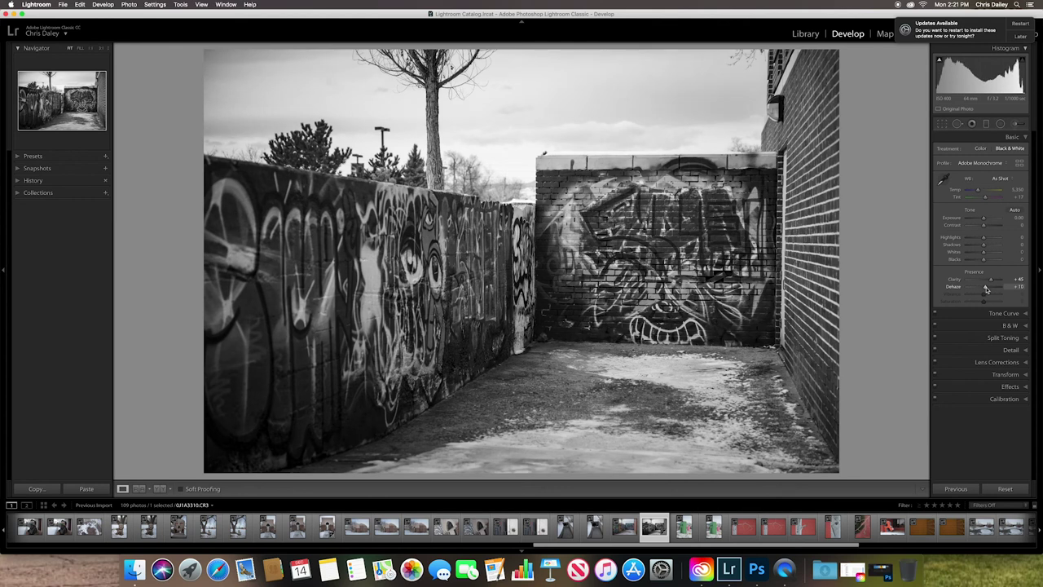
# Add film grain at Amount 23, Size 32, Roughness 30, checking it at 1:1 before zooming out
pyautogui.click(998, 389)
pyautogui.moveTo(968, 300); pyautogui.dragTo(972, 300)
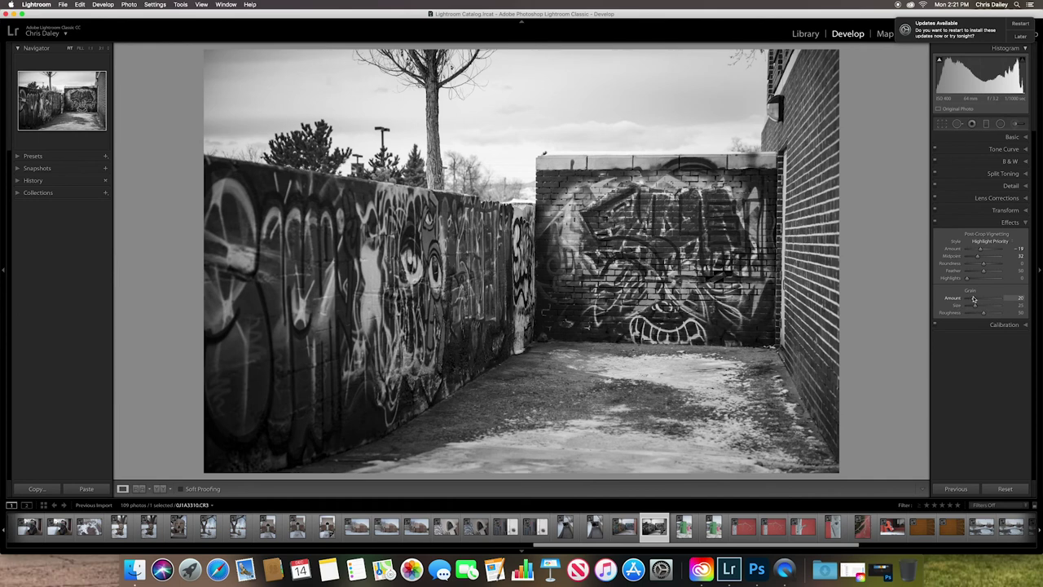
pyautogui.press('super+equal')
pyautogui.press('super+equal')
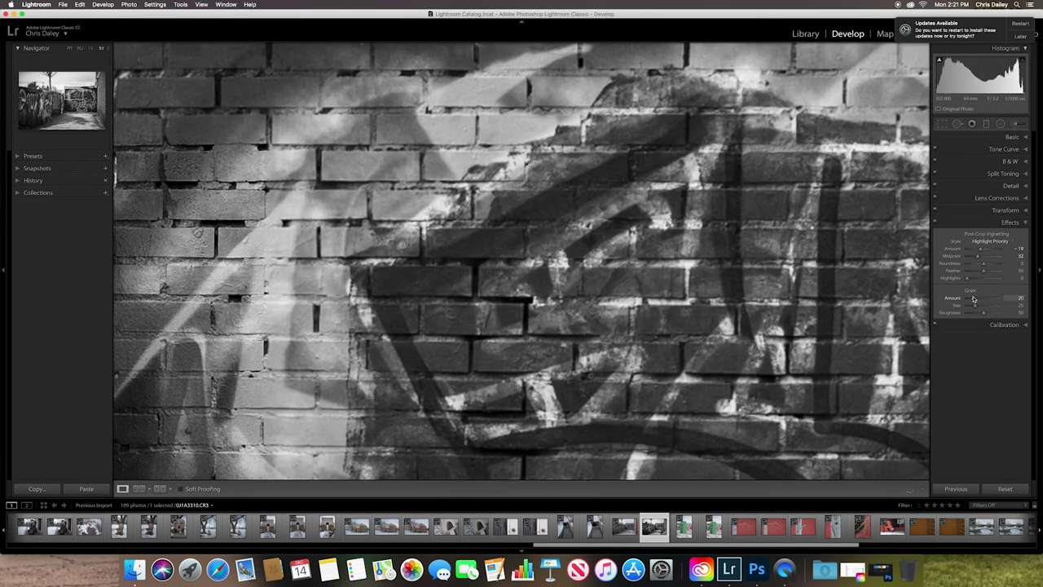
pyautogui.press('Right')
pyautogui.press('Right')
pyautogui.press('Right')
pyautogui.press('Right')
pyautogui.press('Right')
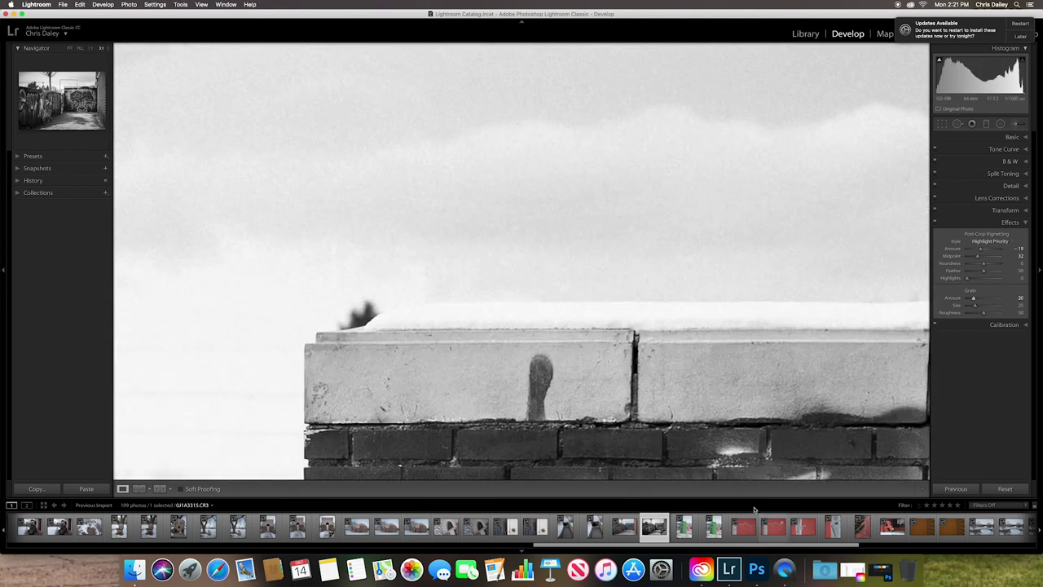
pyautogui.doubleClick(960, 300)
pyautogui.moveTo(963, 302); pyautogui.dragTo(968, 300)
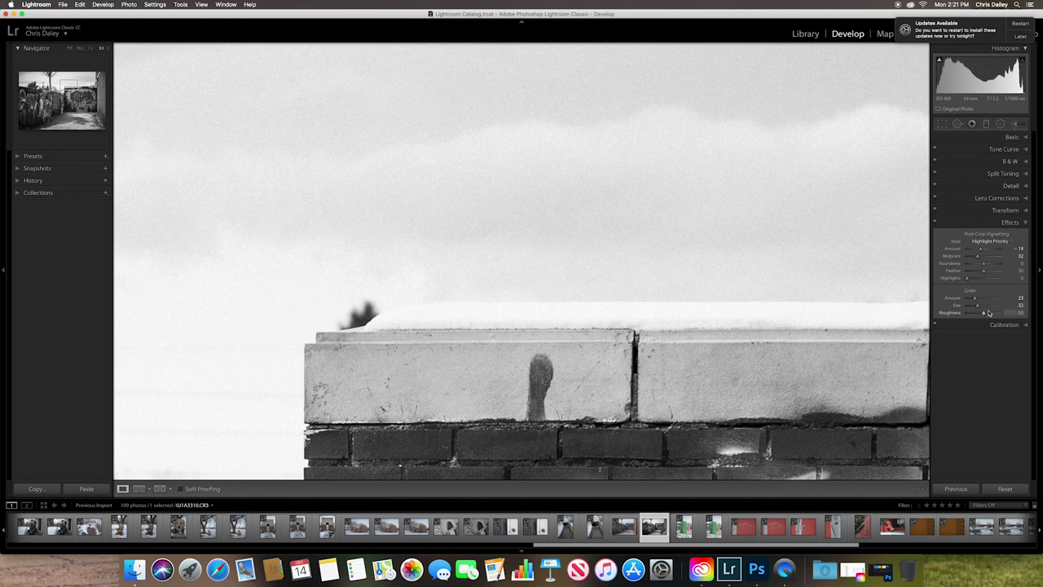
pyautogui.click(975, 326)
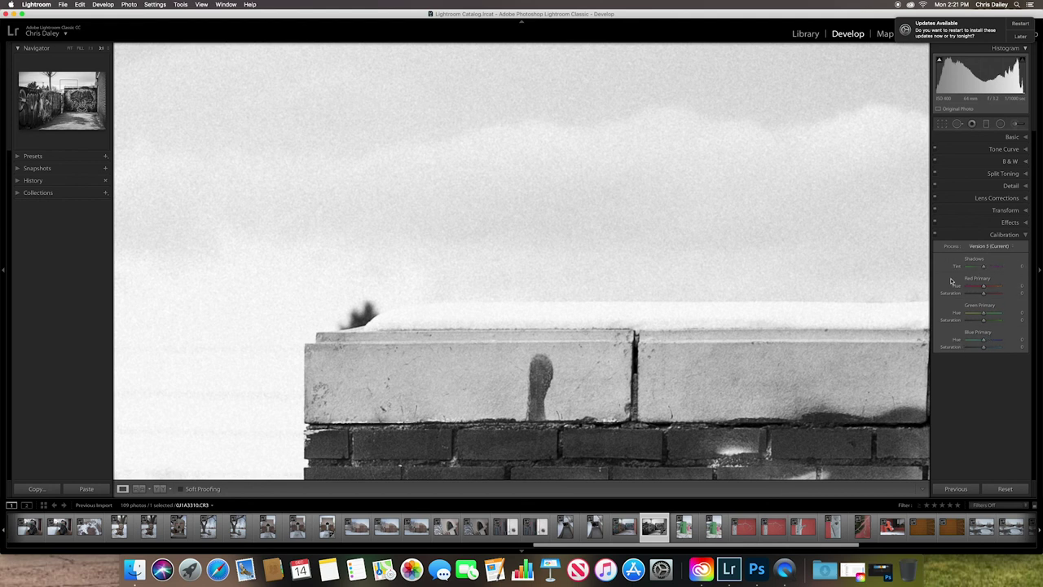
pyautogui.click(968, 222)
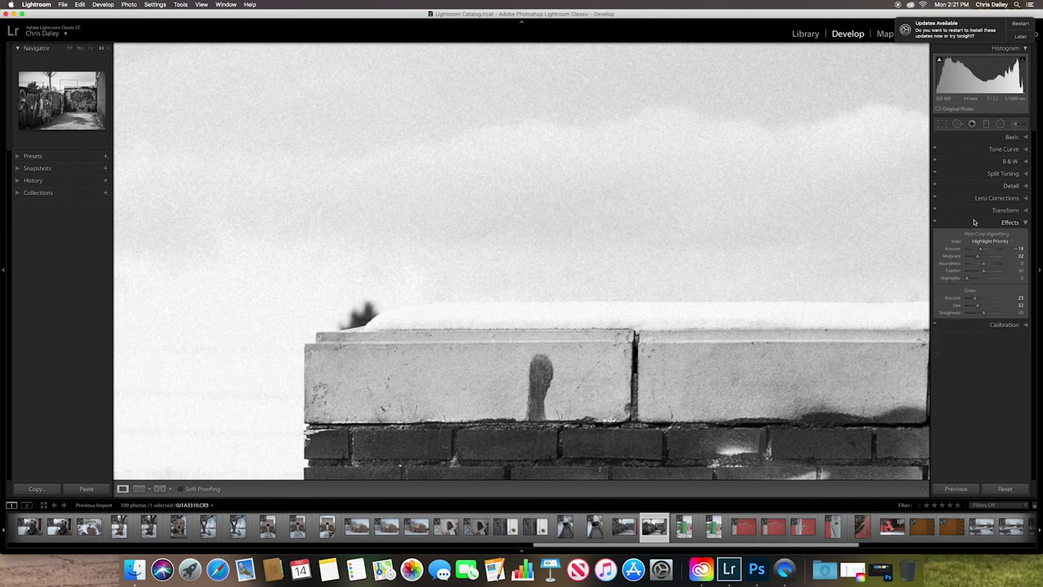
pyautogui.press('z')
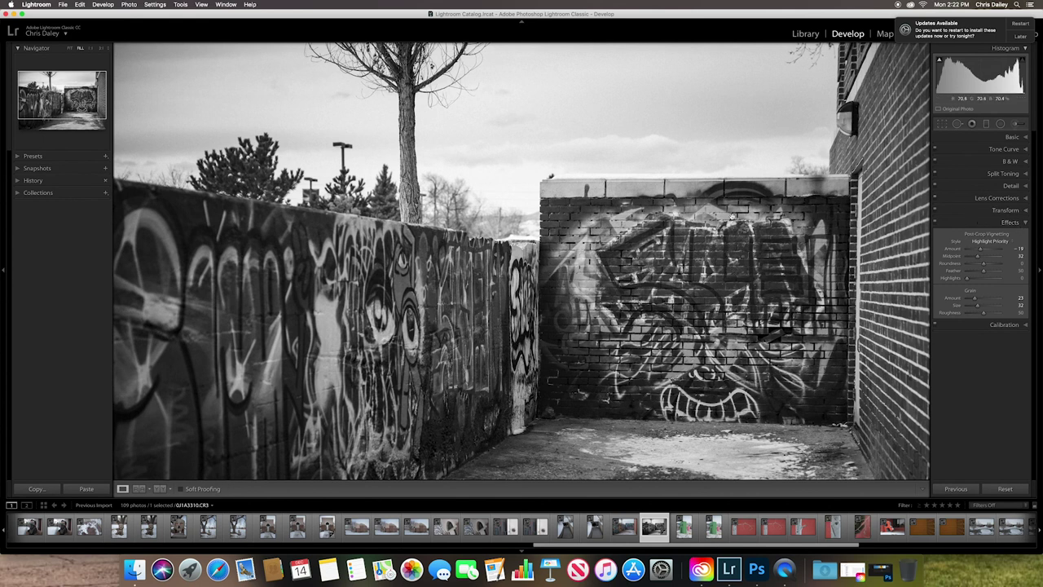
# Fit the photo in view, dismiss the Updates notice, and switch to the Library module
pyautogui.press('super+z')
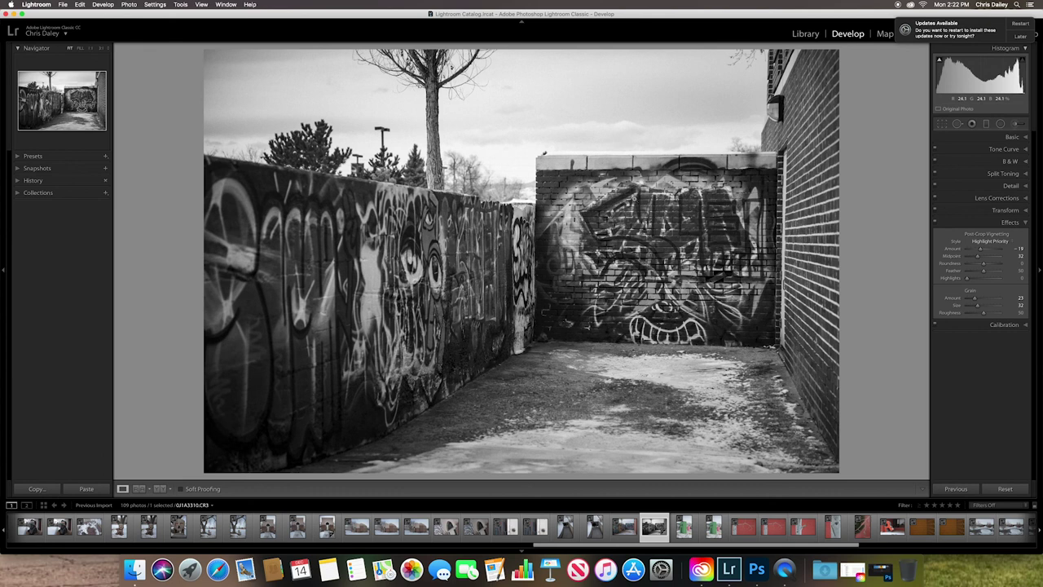
pyautogui.click(1020, 36)
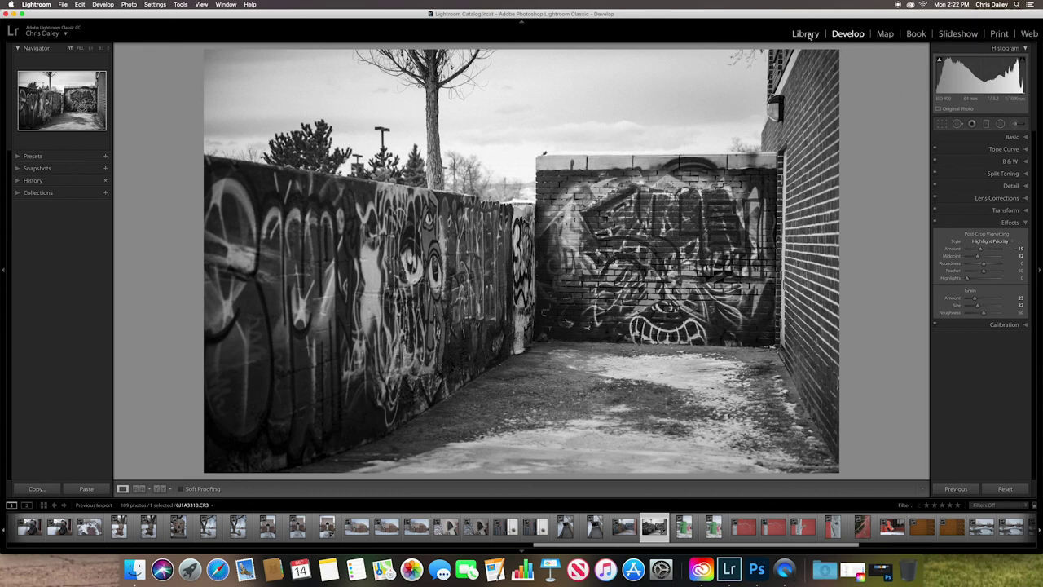
pyautogui.click(806, 35)
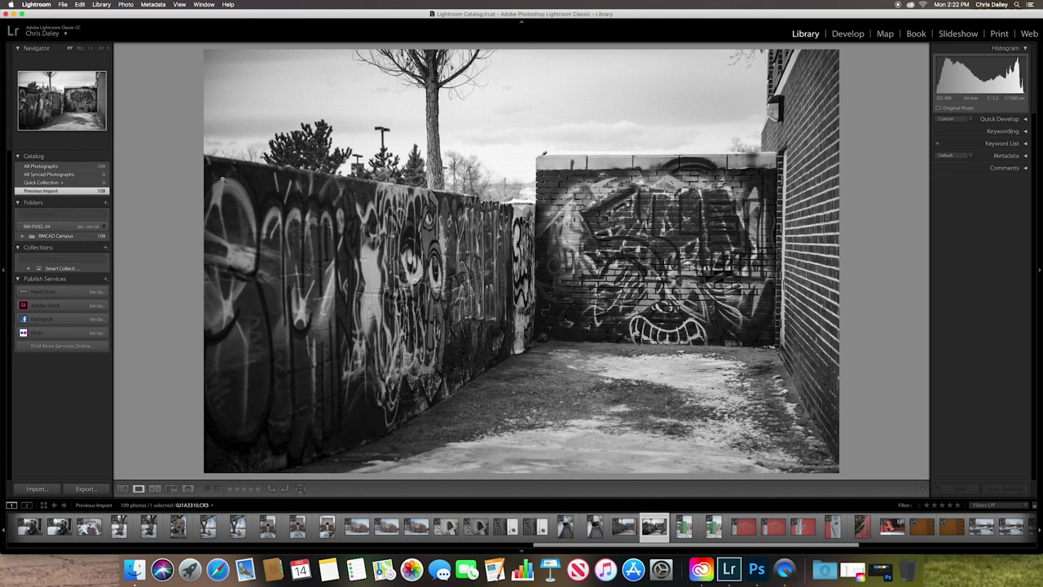
pyautogui.click(62, 5)
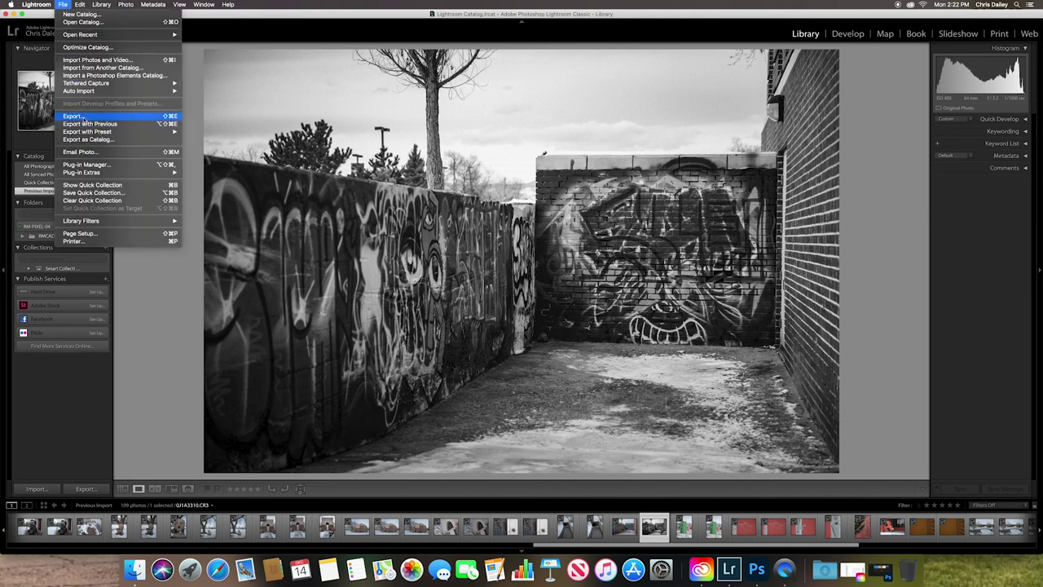
# Export into an Edits subfolder, renaming files with a custom 'Expression Wall' sequence template
pyautogui.click(73, 116)
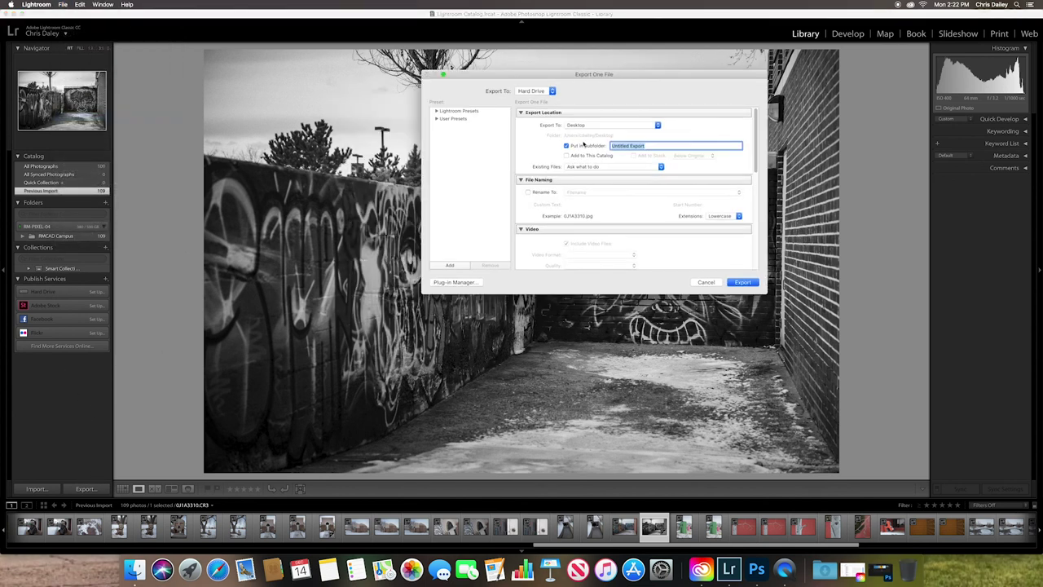
pyautogui.write('Edits')
pyautogui.click(528, 193)
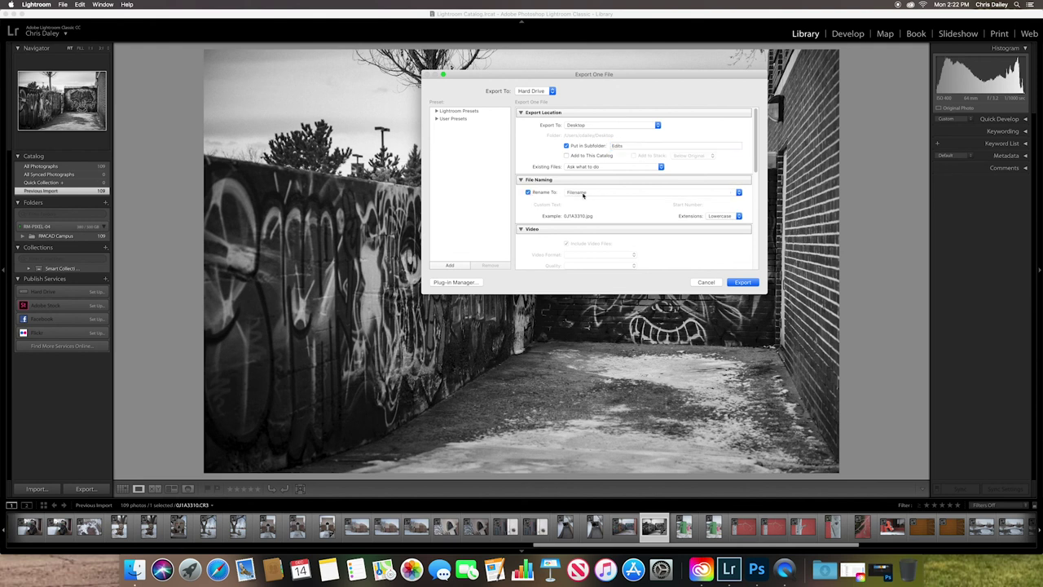
pyautogui.click(590, 194)
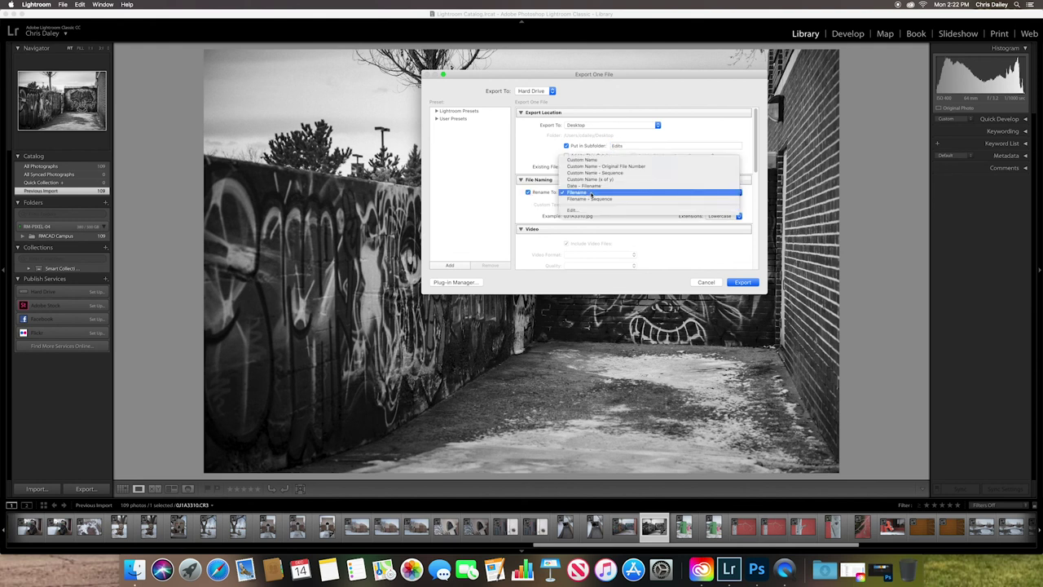
pyautogui.click(577, 210)
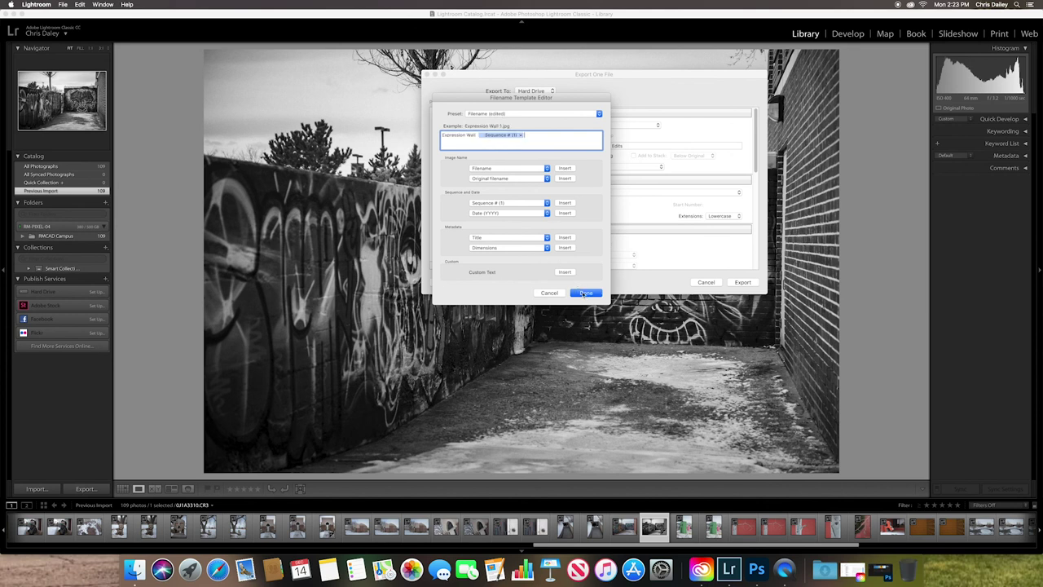
pyautogui.click(586, 293)
pyautogui.scroll(-5, 664, 220)
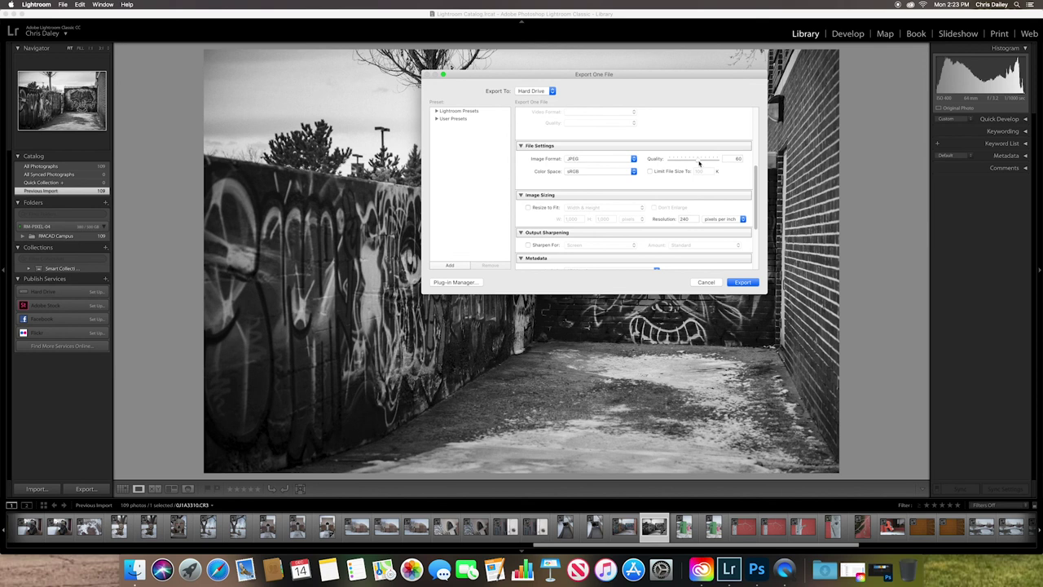
# Set JPEG quality 100 and resolution 300 ppi, then export the photo
pyautogui.moveTo(699, 161); pyautogui.dragTo(711, 170)
pyautogui.click(681, 219)
pyautogui.write('300')
pyautogui.scroll(-1, 710, 208)
pyautogui.click(708, 208)
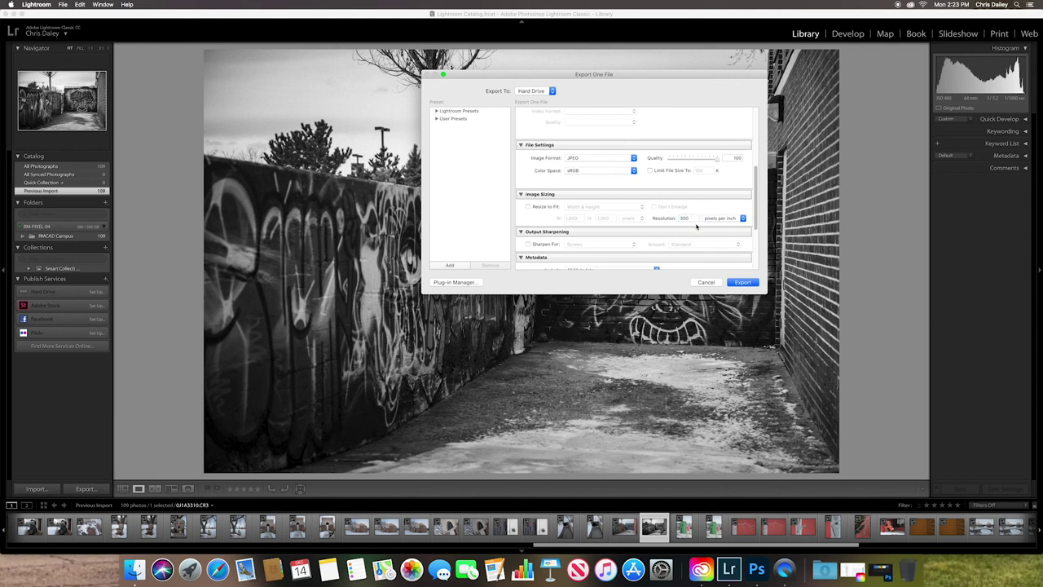
pyautogui.scroll(-5, 697, 226)
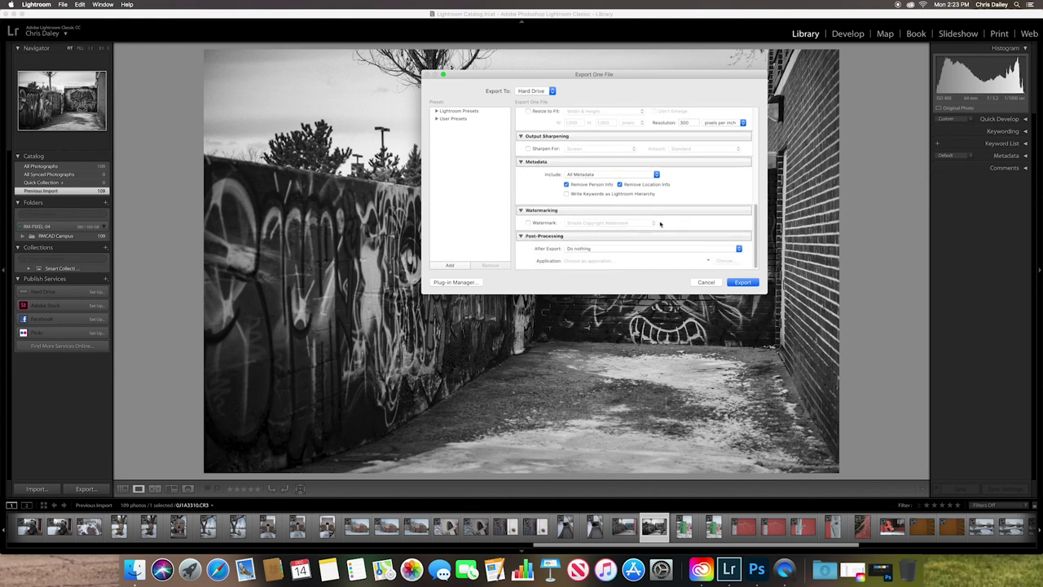
pyautogui.click(738, 282)
# Minimize Lightroom, open the desktop Edits folder, and launch Expression Wall 1.jpg in Preview
pyautogui.press('super+m')
pyautogui.doubleClick(1016, 74)
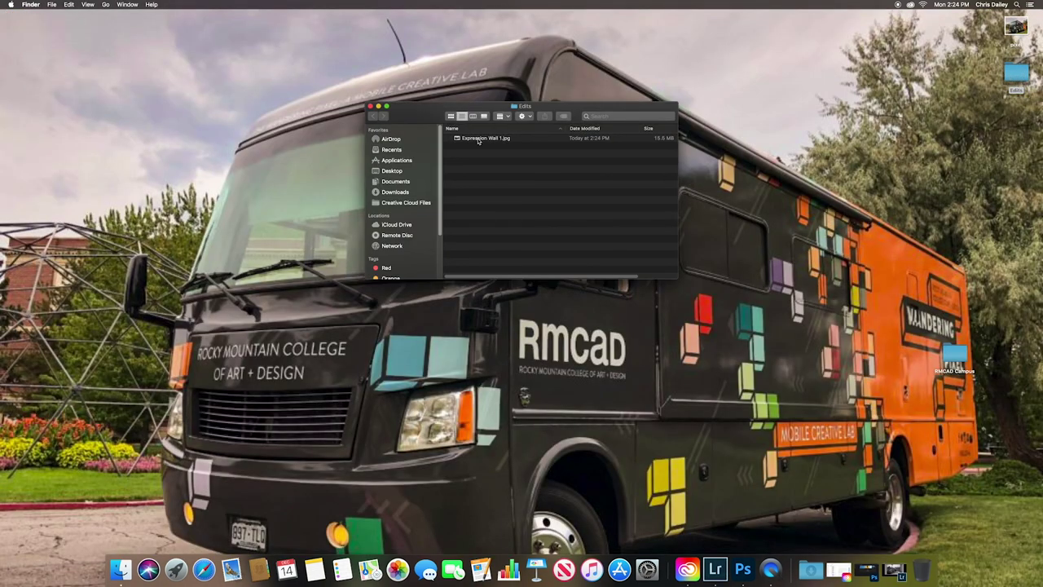
pyautogui.click(480, 139)
pyautogui.doubleClick(475, 139)
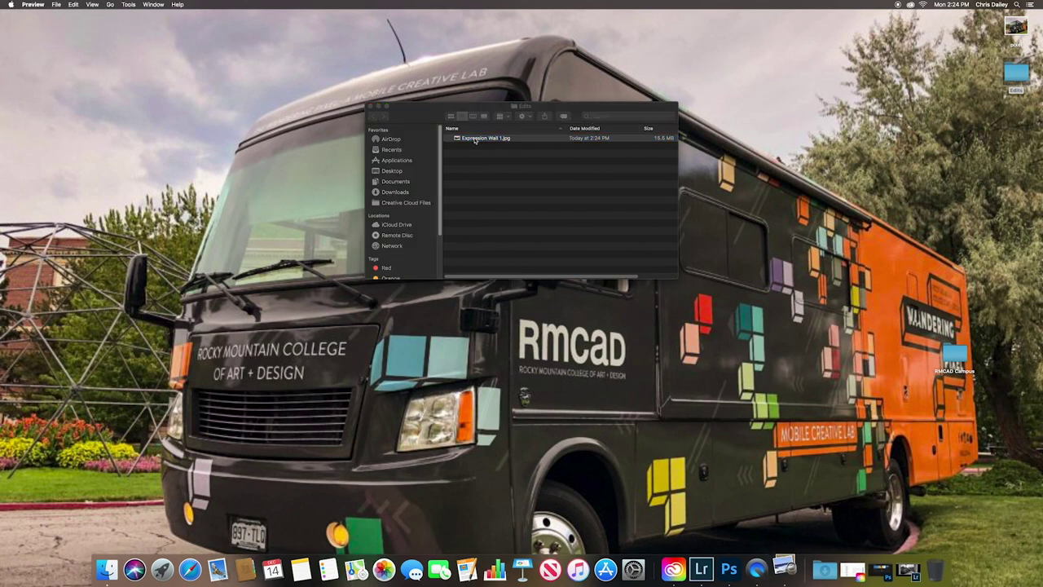